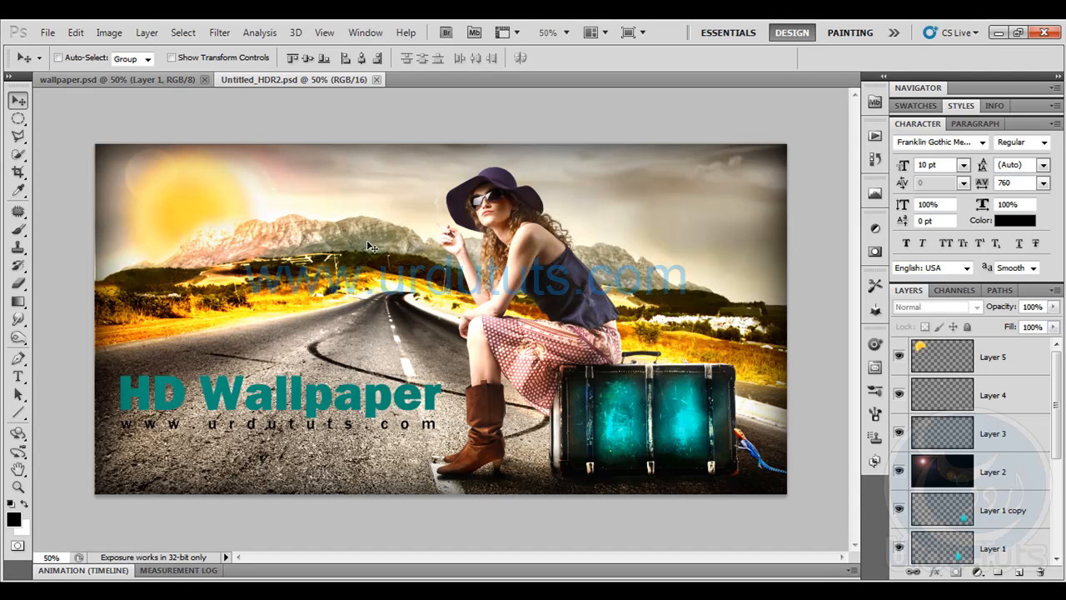
Compare the original wallpaper.psd with the finished Untitled_HDR2.psd and close the finished document
click(148, 80)
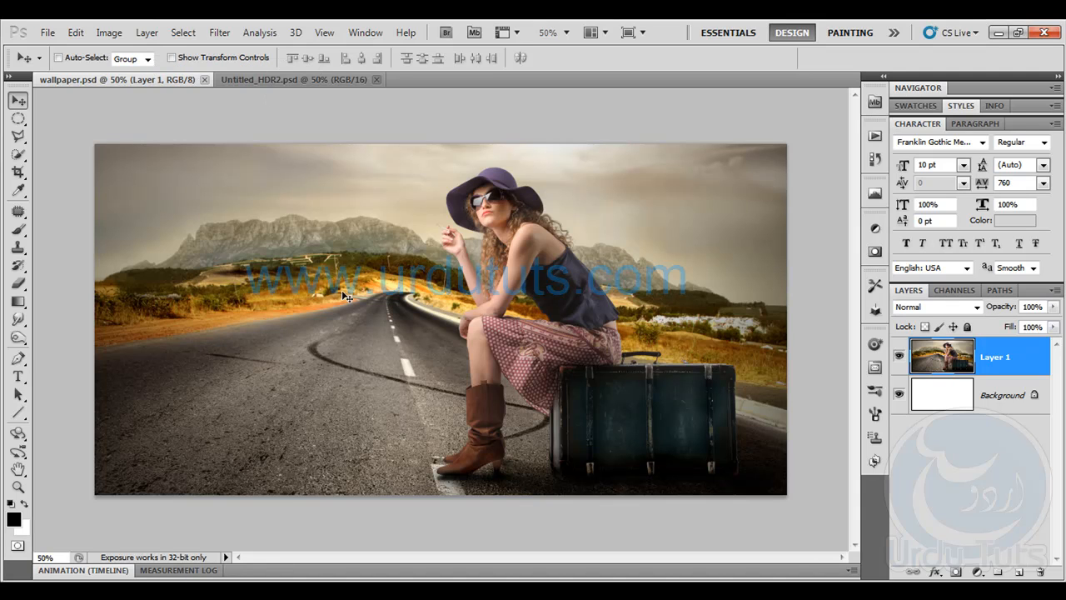
click(294, 78)
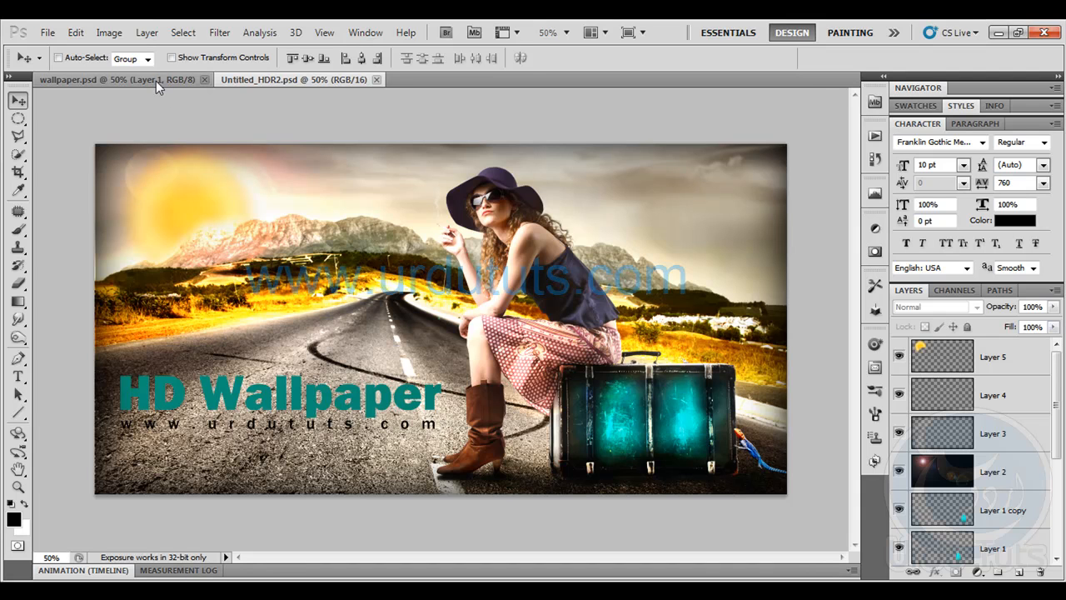
click(378, 80)
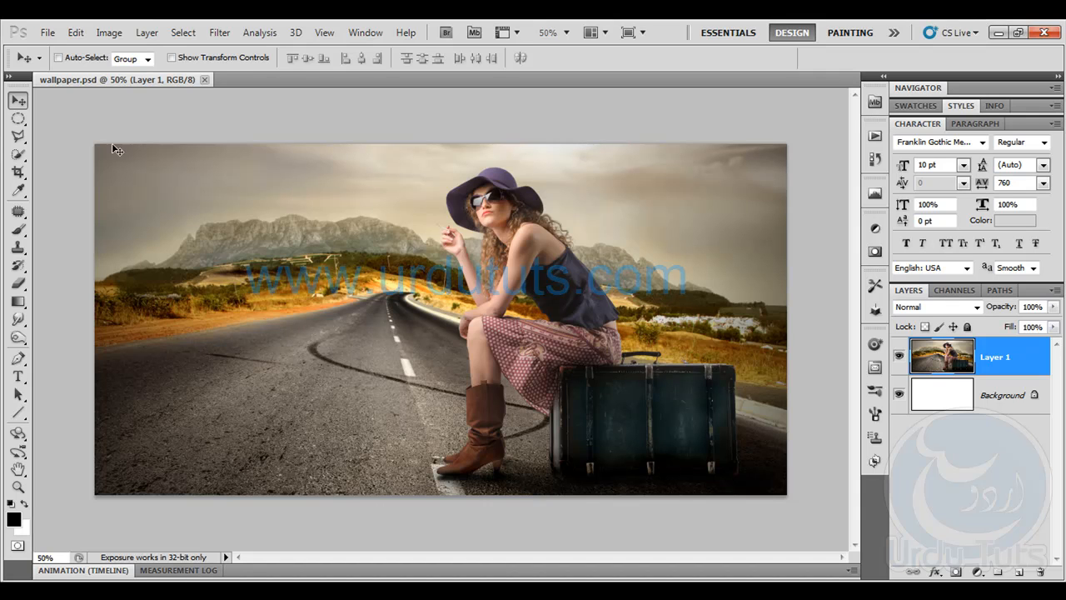
Copy the entire wallpaper.psd image and paste it into a new document of the same size
key(ctrl+a)
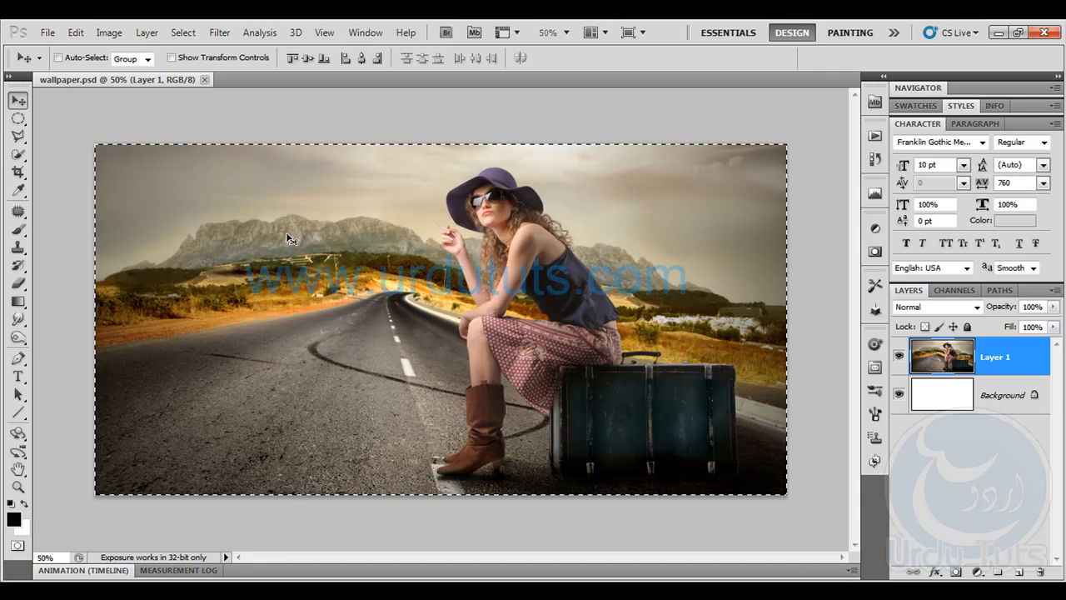
key(ctrl+n)
key(Return)
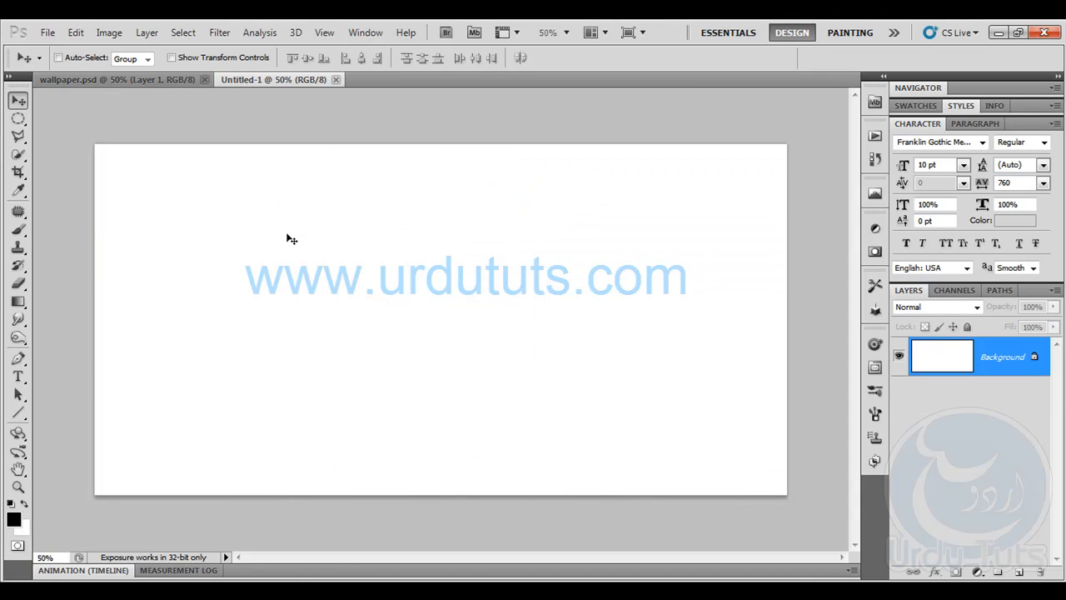
key(ctrl+v)
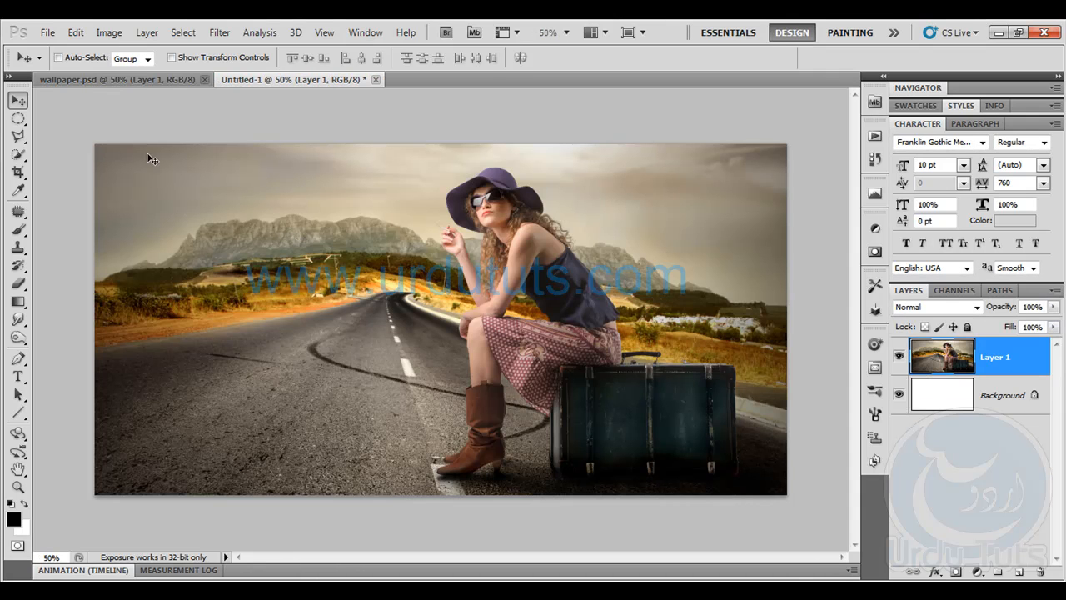
Cancel saving the untitled copy under a new name and close it without saving
click(45, 33)
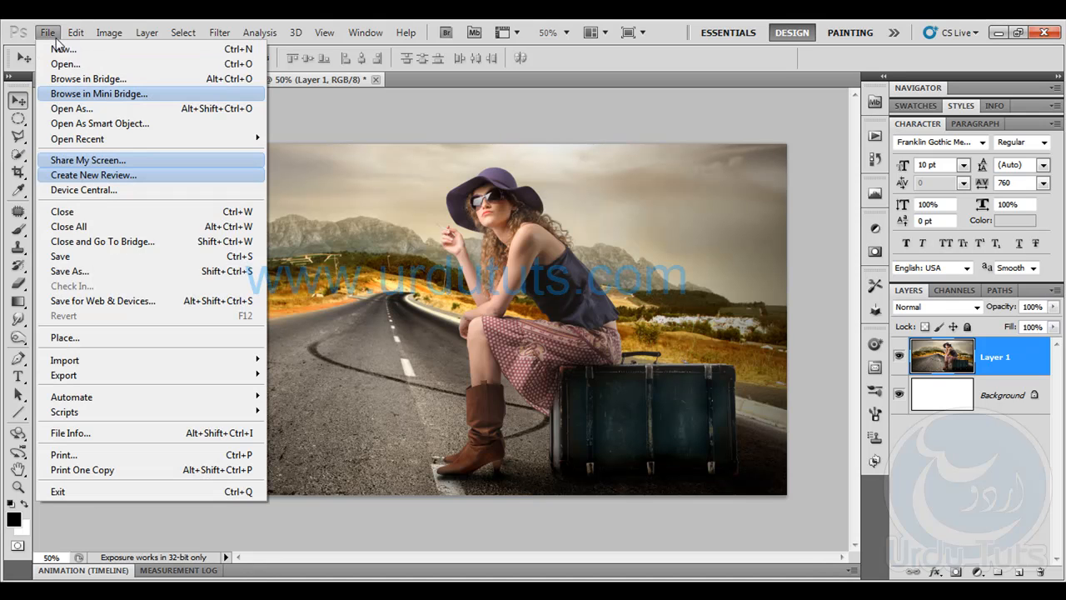
click(115, 273)
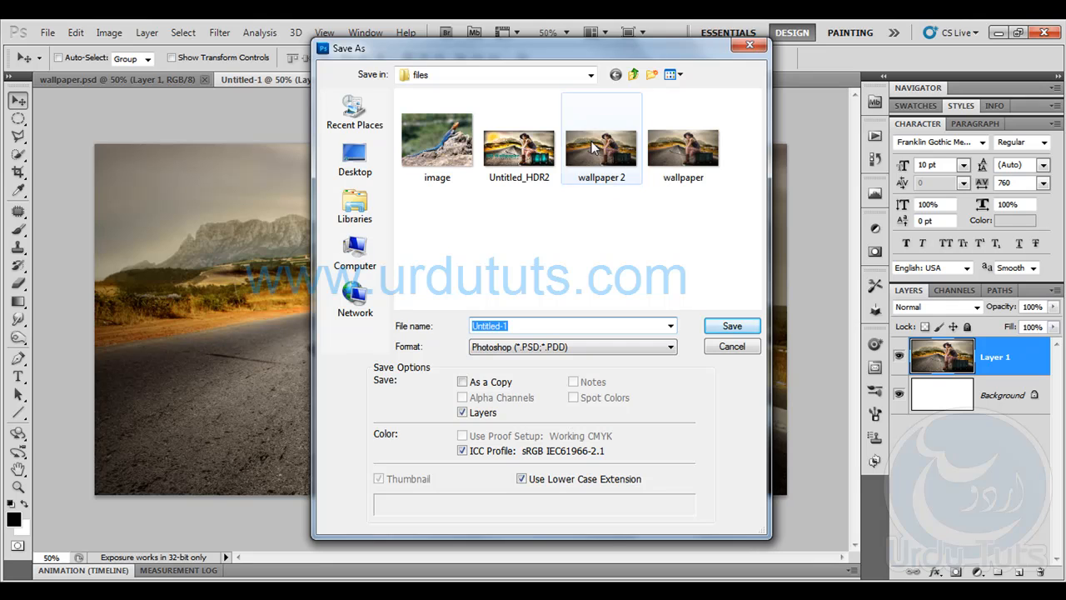
click(724, 348)
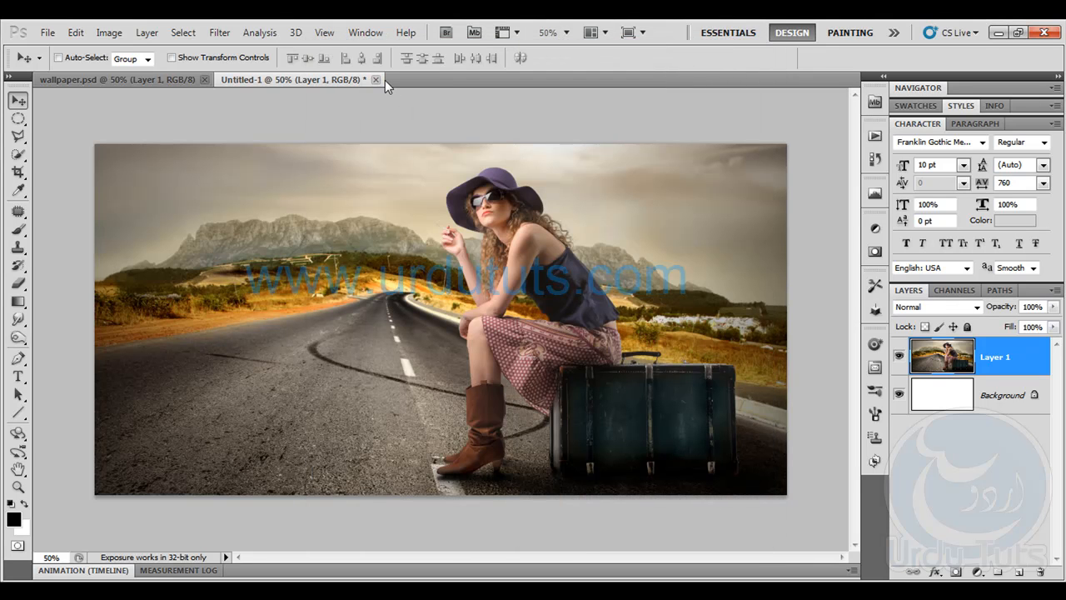
click(373, 79)
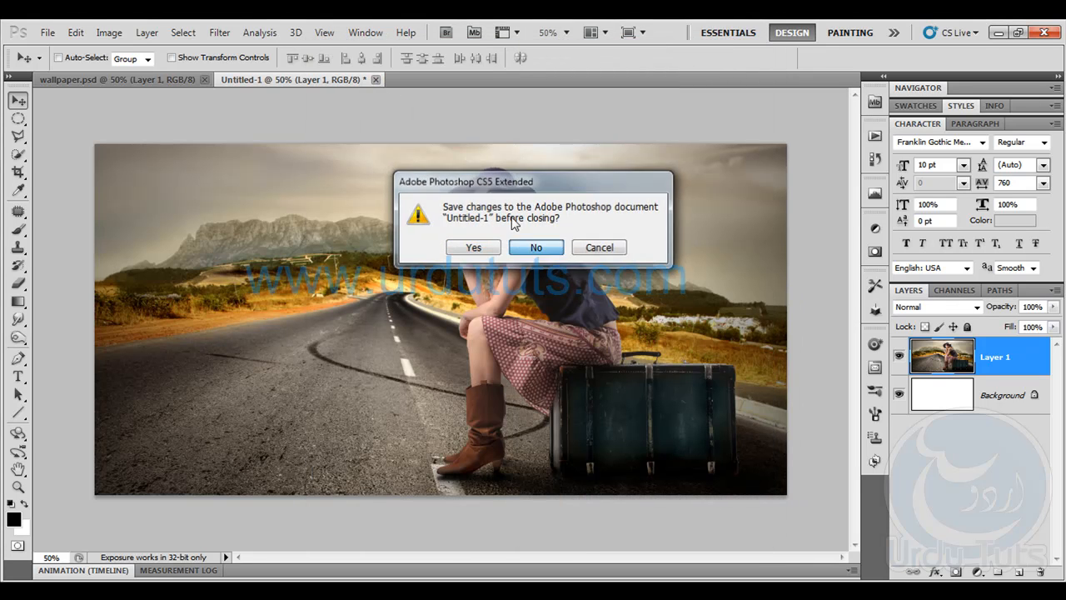
click(539, 245)
Open wallpaper 2 from the files folder in Photoshop and clear the selection in wallpaper.psd, leaving wallpaper 2.psd active
click(200, 591)
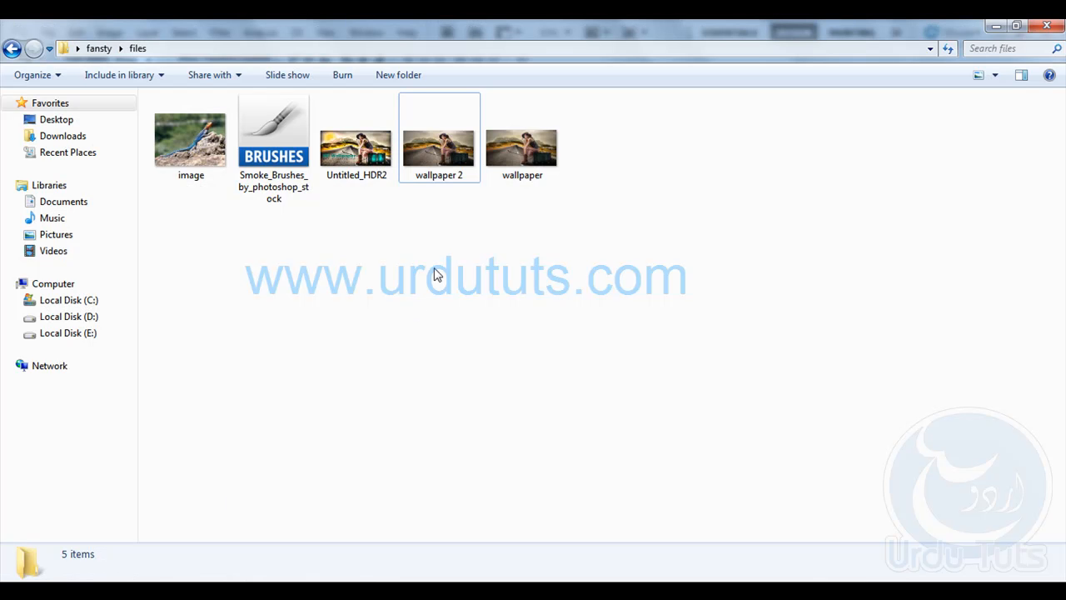
drag(450, 146, 590, 52)
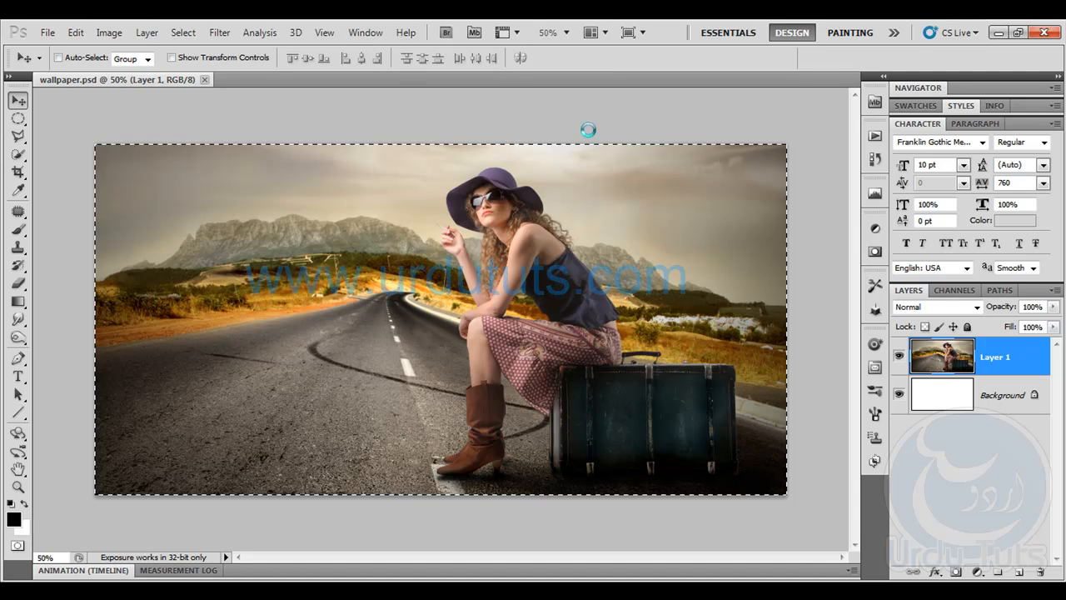
click(157, 78)
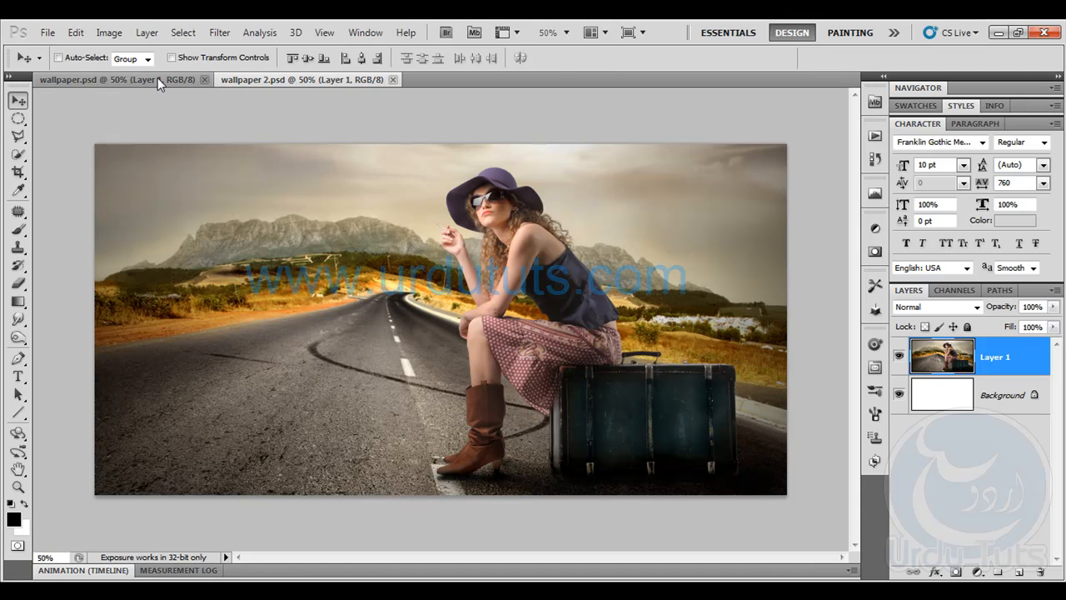
key(ctrl+d)
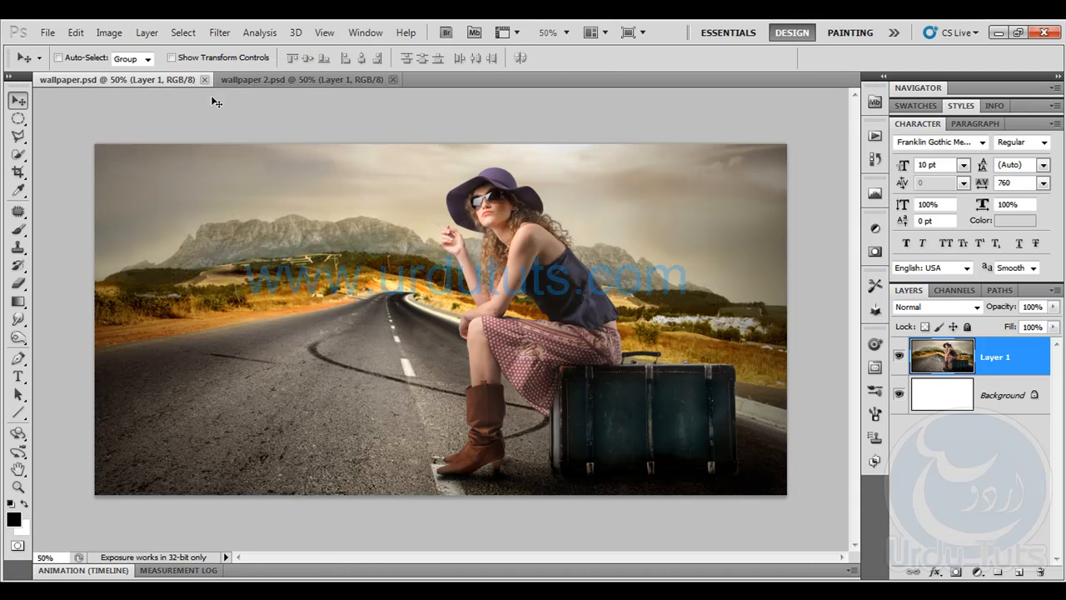
click(270, 80)
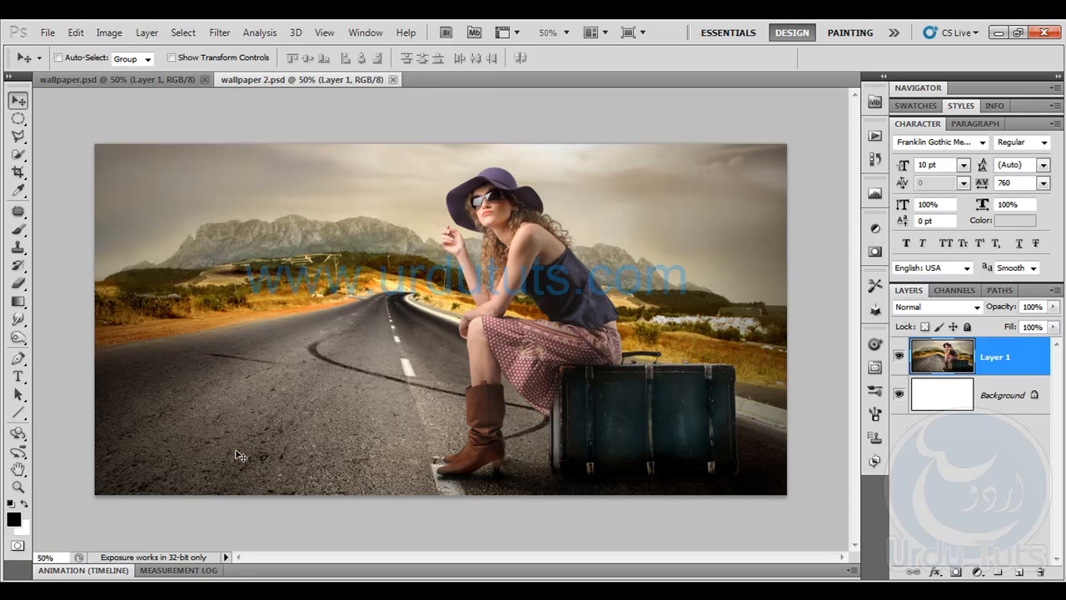
Run Merge to HDR Pro with the open files wallpaper.psd and wallpaper 2.psd as sources
click(48, 32)
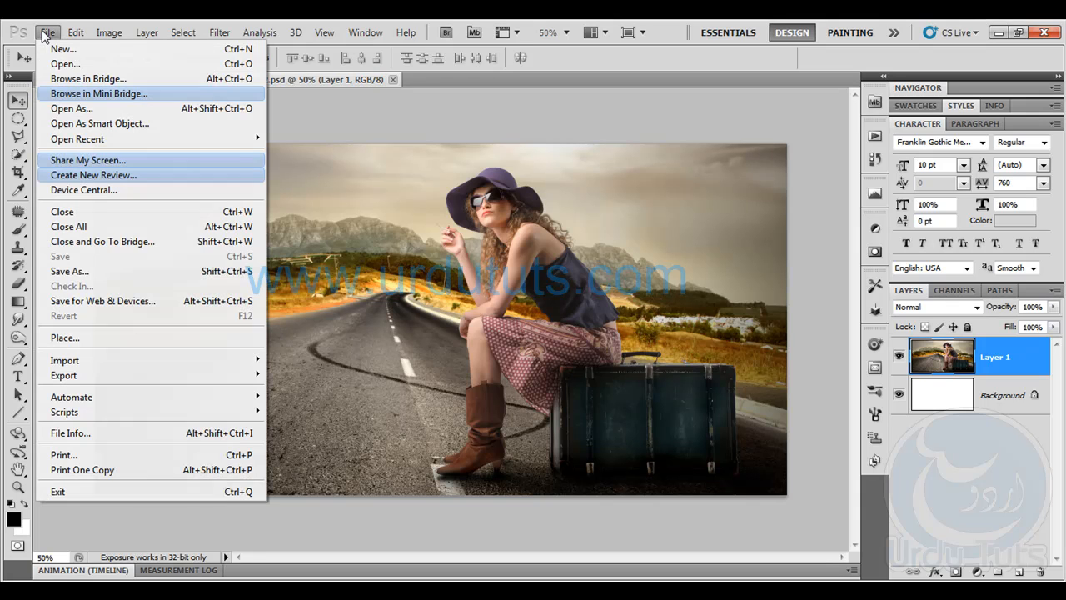
mouse_move(151, 392)
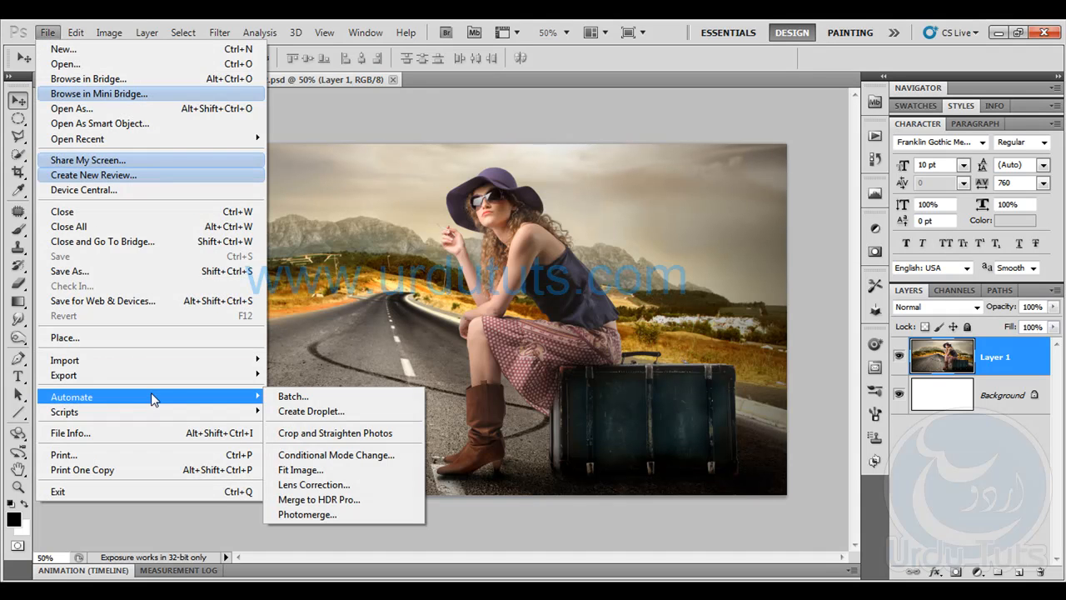
click(375, 507)
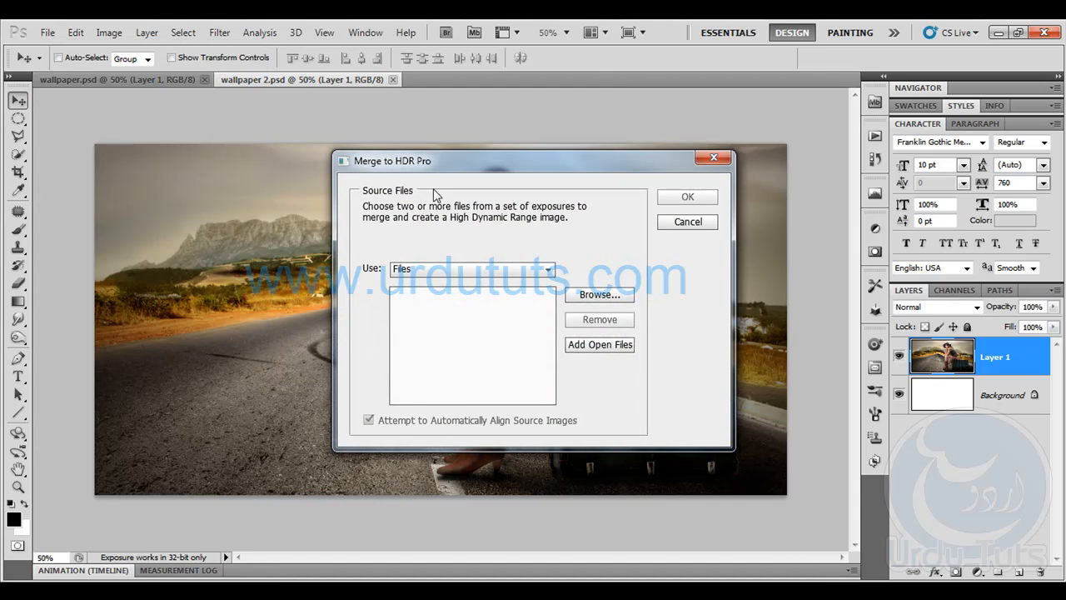
drag(442, 166, 286, 183)
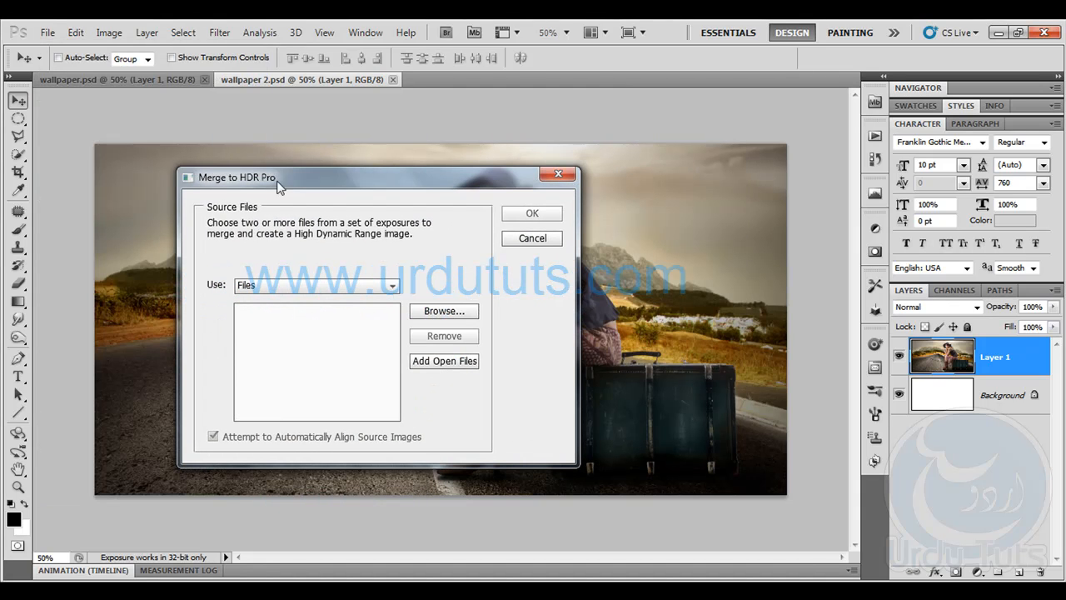
click(437, 364)
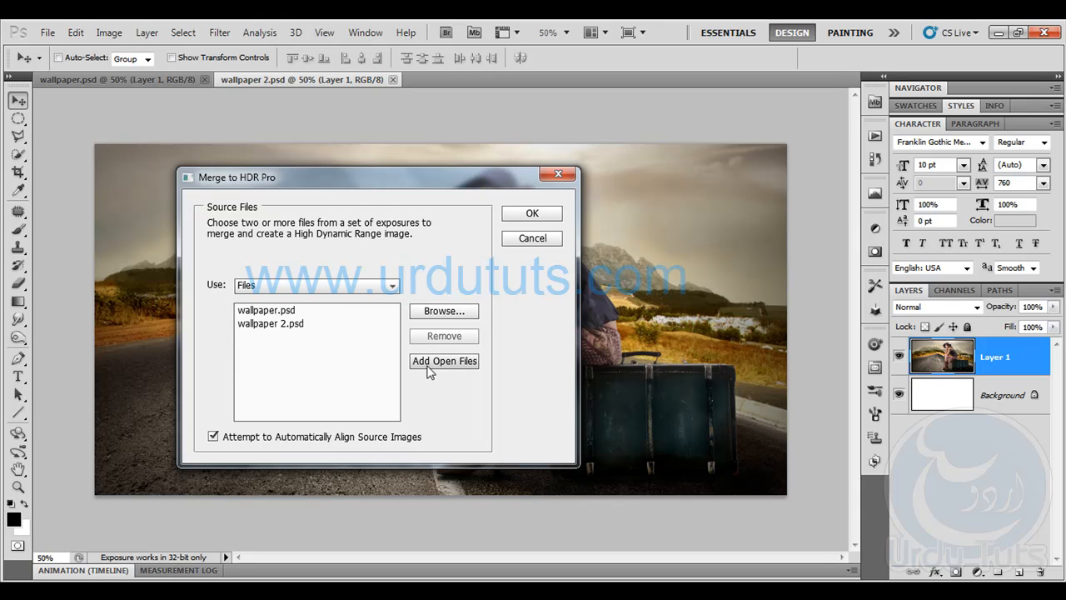
click(278, 312)
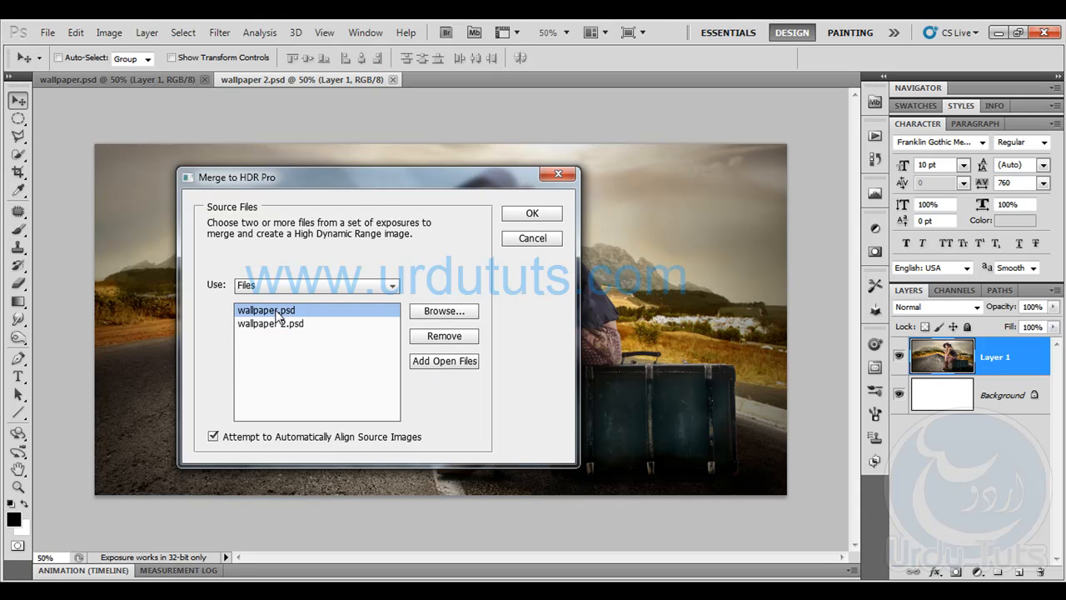
click(287, 326)
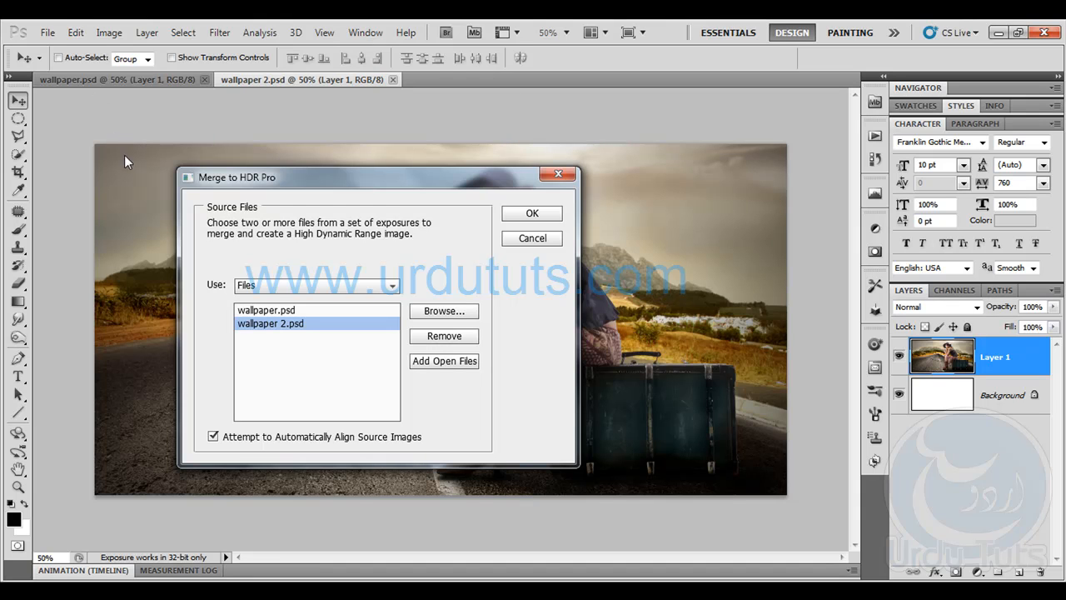
click(336, 310)
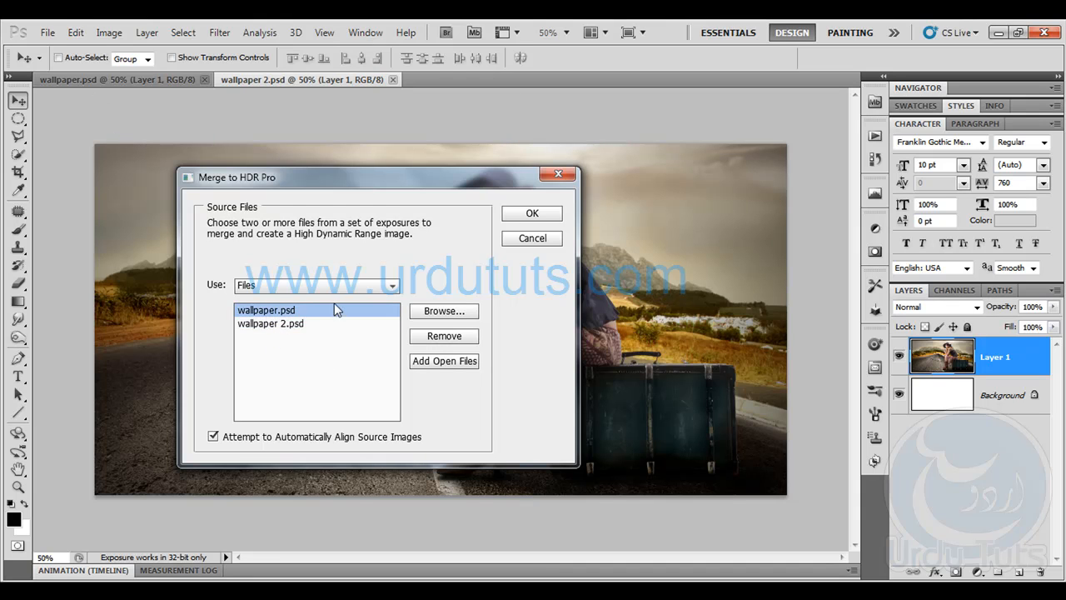
click(549, 216)
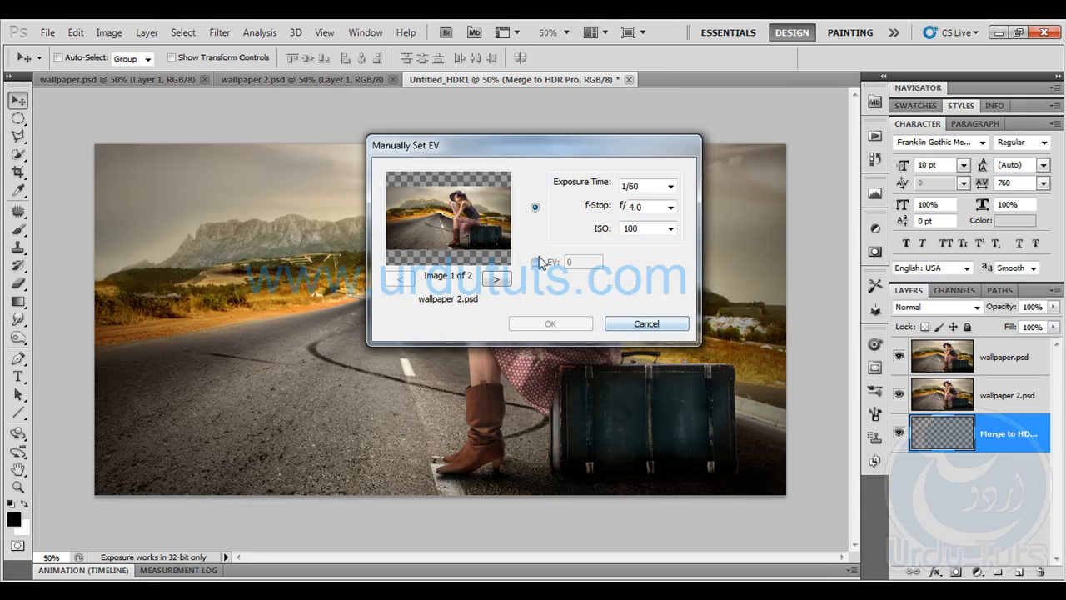
Set the f-stop of wallpaper 2.psd to 11.0 in the manual EV settings and accept them
drag(493, 150, 308, 160)
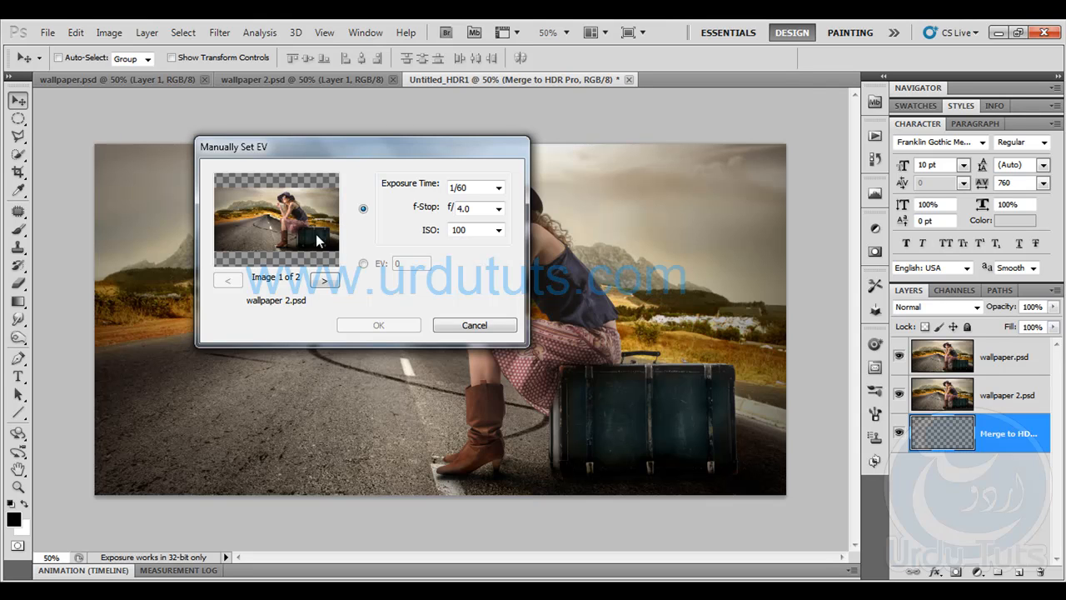
click(498, 208)
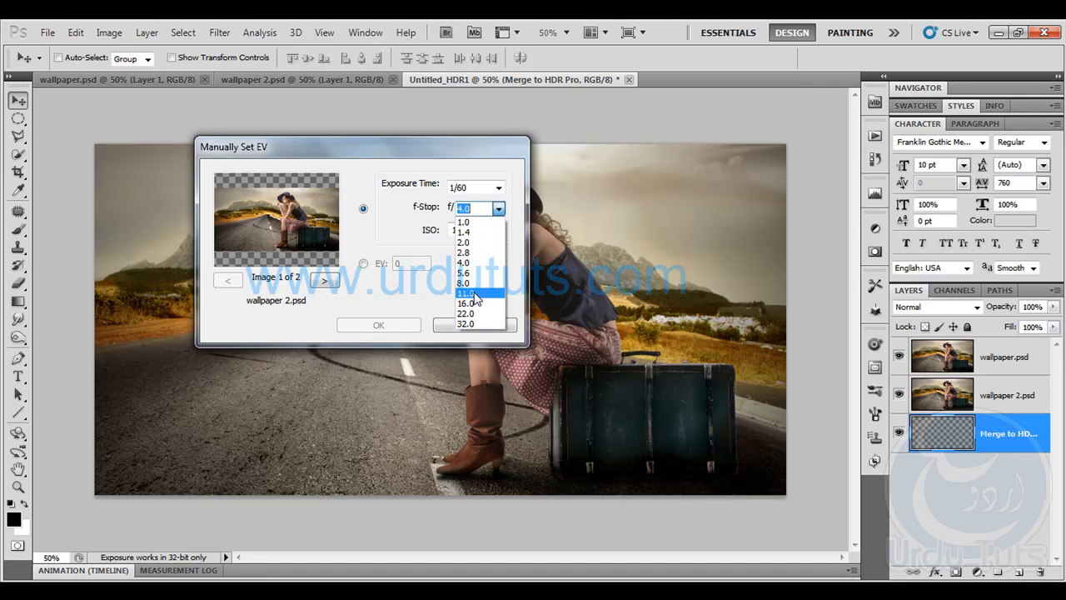
click(466, 293)
click(327, 281)
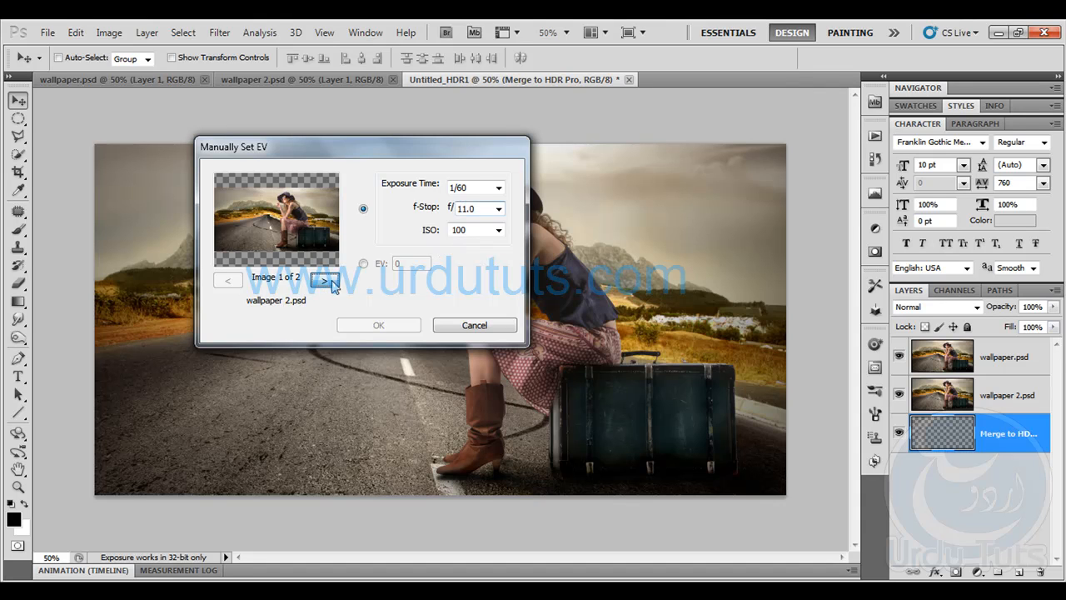
click(228, 280)
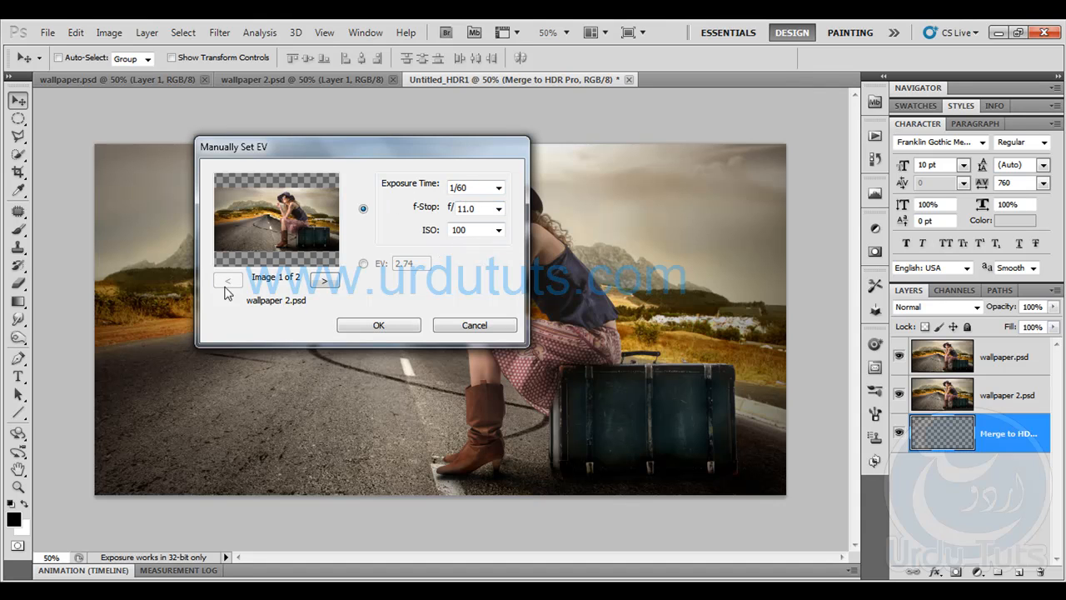
click(379, 326)
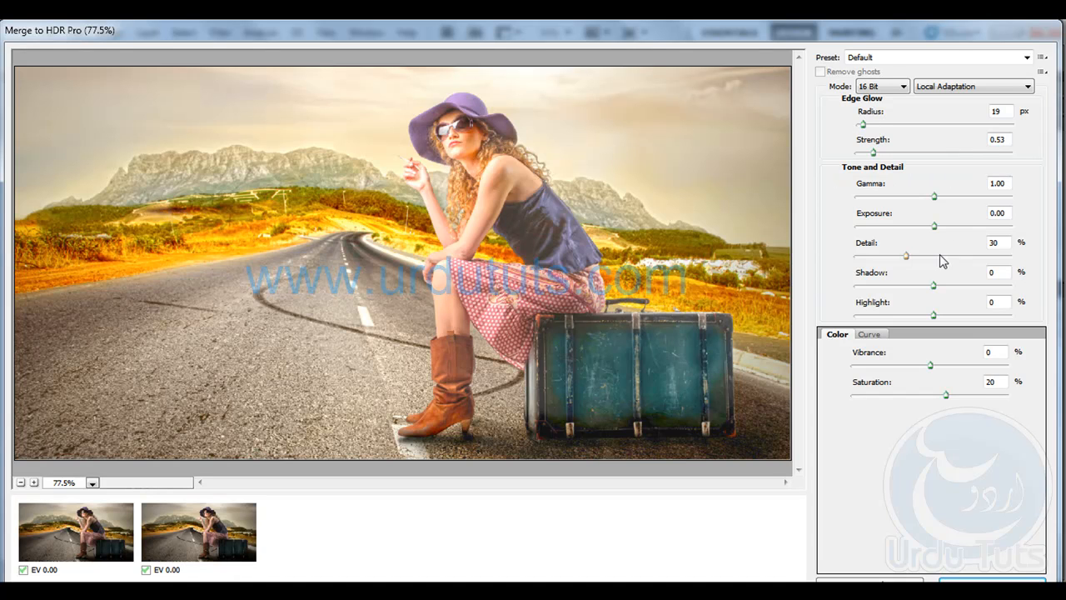
Set the HDR edge glow radius to 305 px and its strength to 1.37
drag(862, 123, 948, 124)
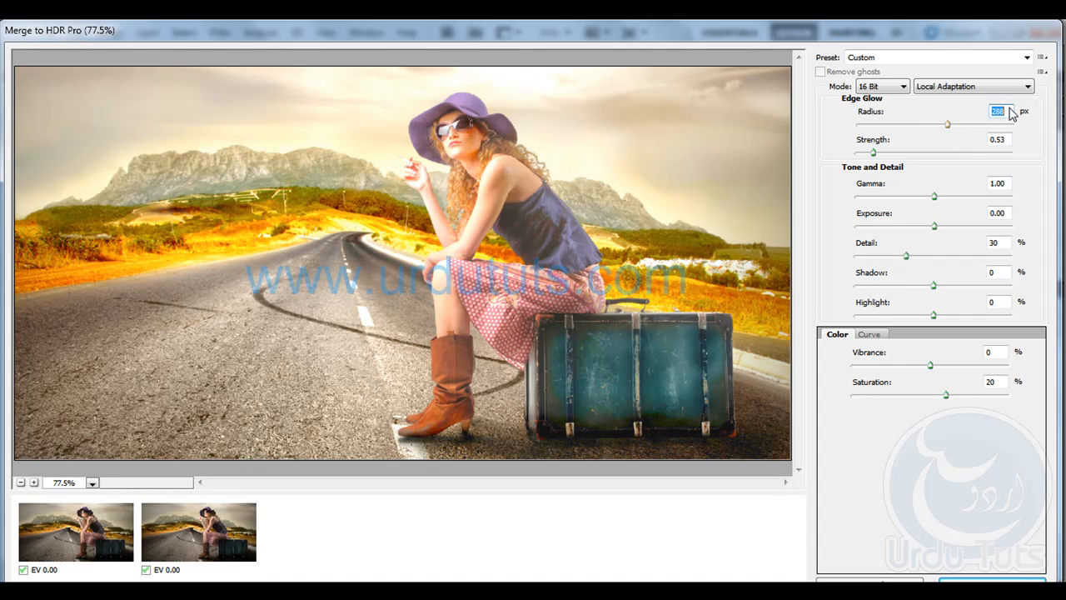
text(305)
drag(874, 155, 906, 153)
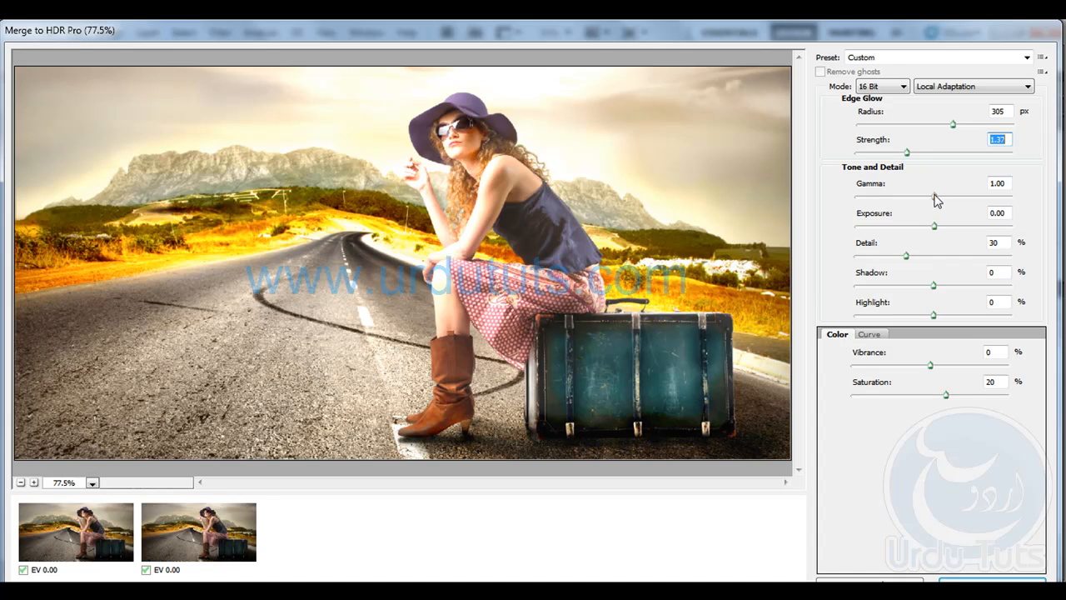
Adjust the HDR tone and detail: gamma 0.74, exposure 0.05, detail 94% and shadow 65%
mouse_move(934, 198)
mouse_down()
mouse_move(895, 200)
mouse_move(951, 202)
mouse_up()
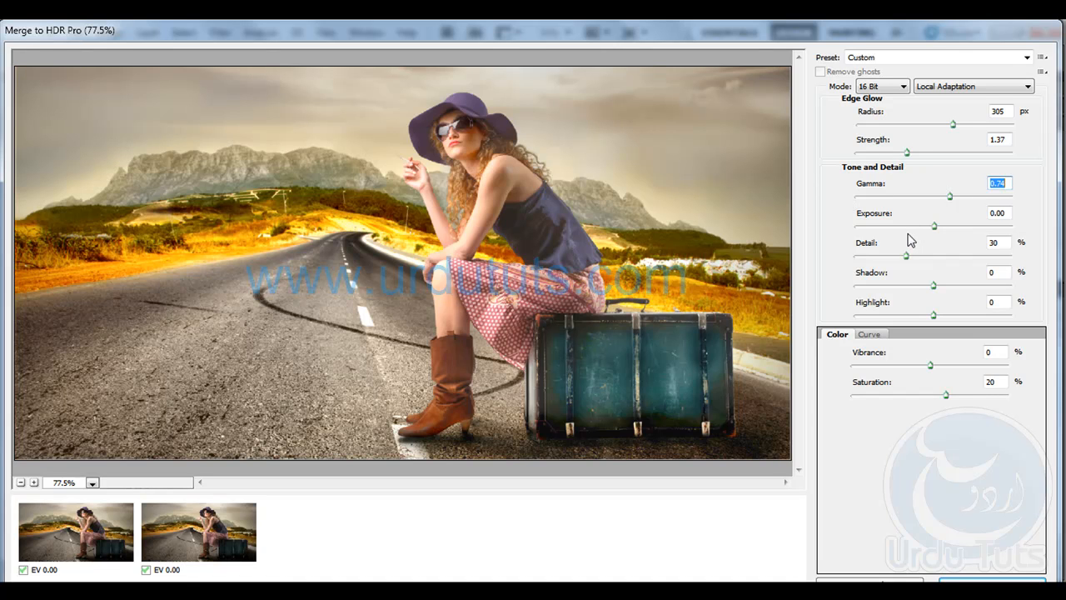
click(1009, 209)
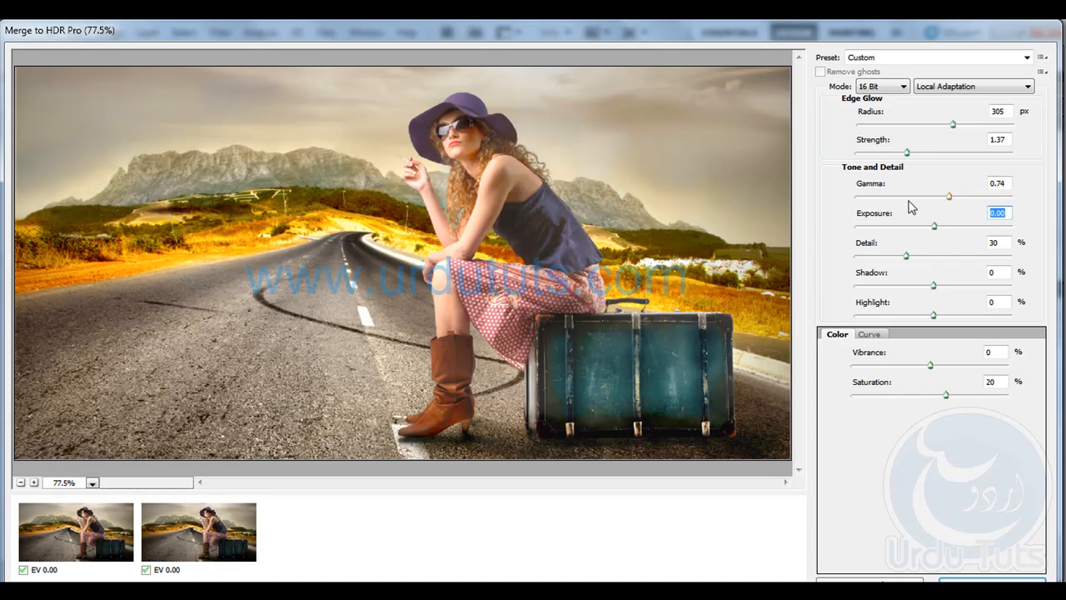
text(0.0)
drag(906, 256, 930, 260)
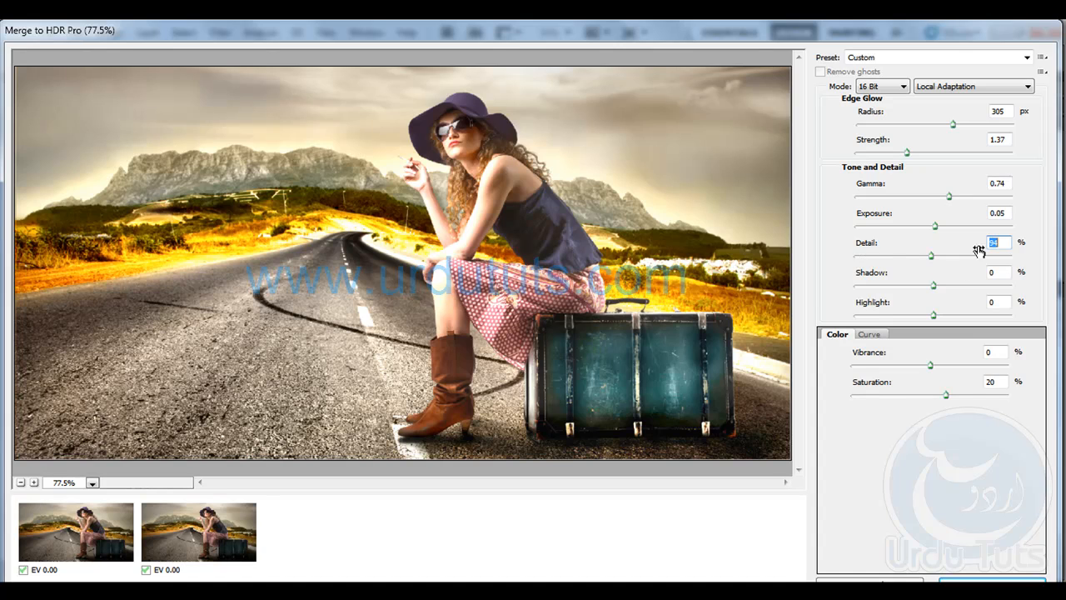
drag(933, 285, 985, 285)
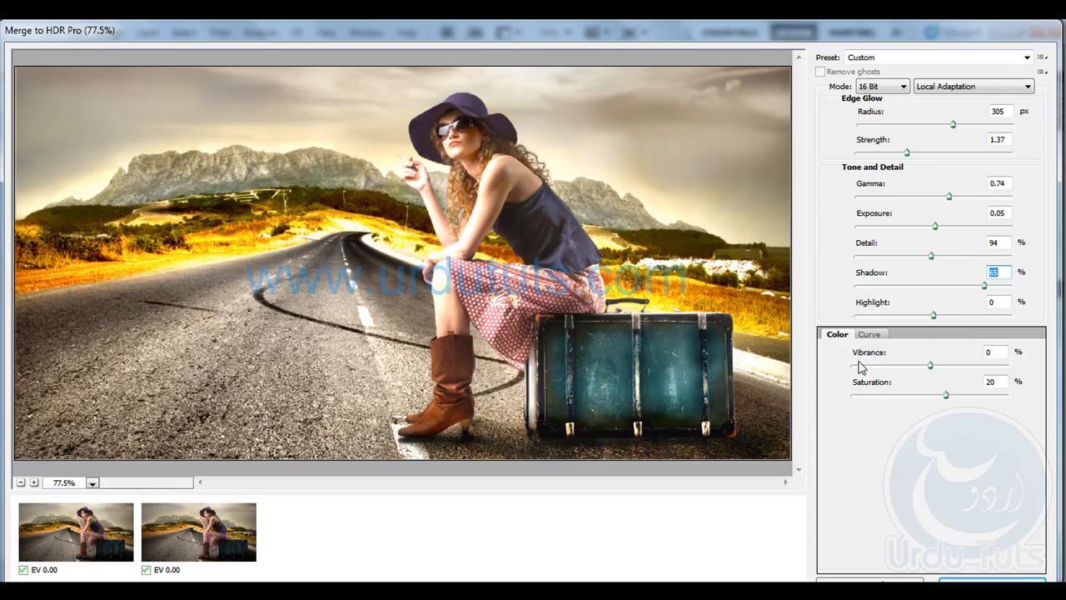
Set the highlight to 12%, vibrance to 26% and saturation to 14%, and complete the HDR merge
click(933, 318)
drag(934, 317, 944, 315)
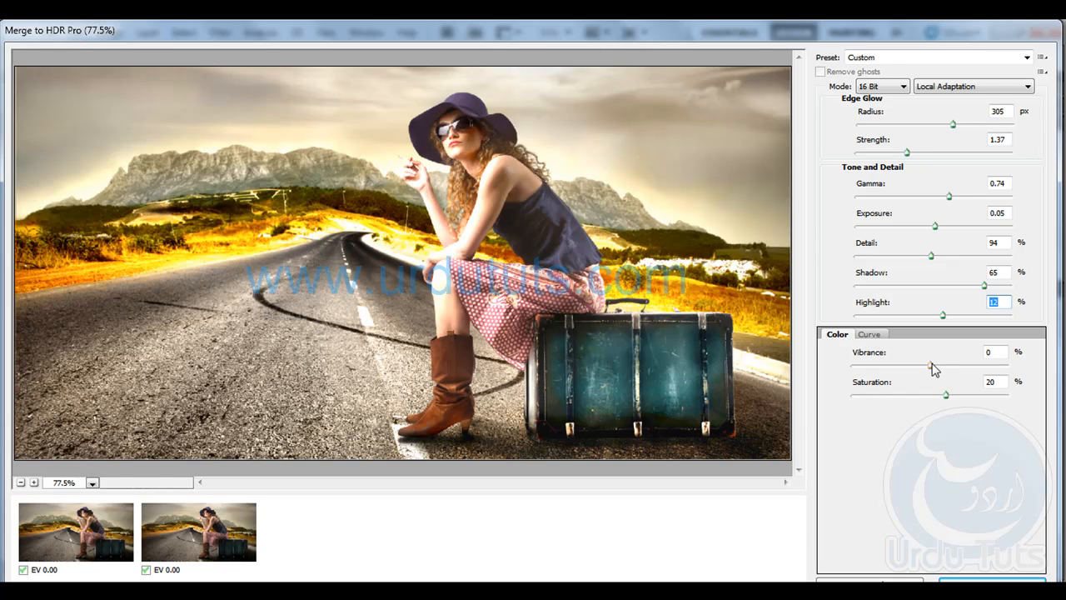
drag(934, 368, 954, 373)
click(552, 252)
mouse_move(946, 397)
mouse_down()
mouse_move(931, 396)
mouse_move(941, 396)
mouse_up()
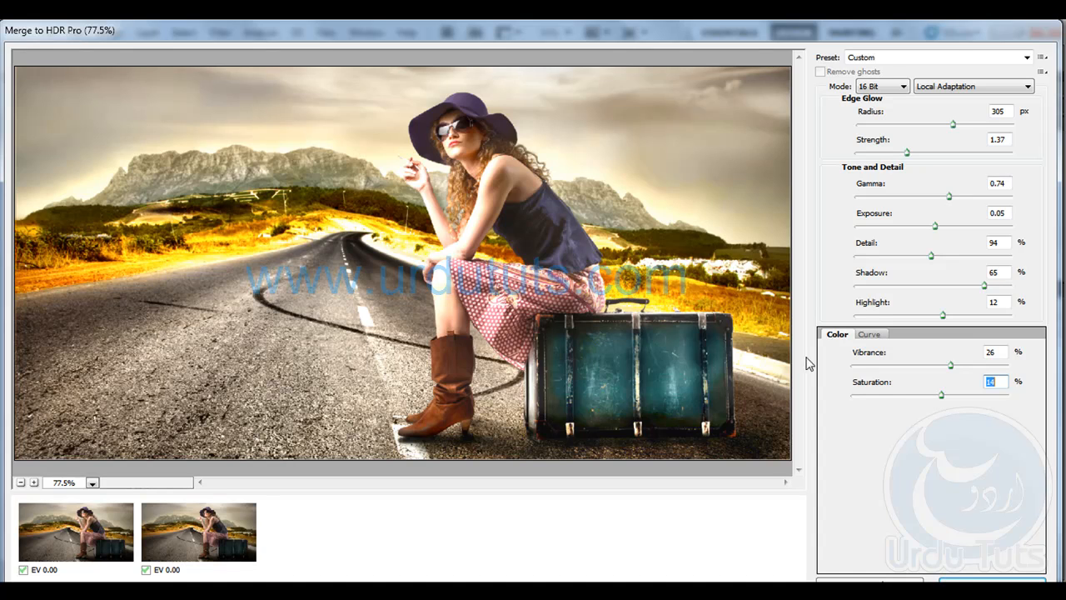
click(715, 311)
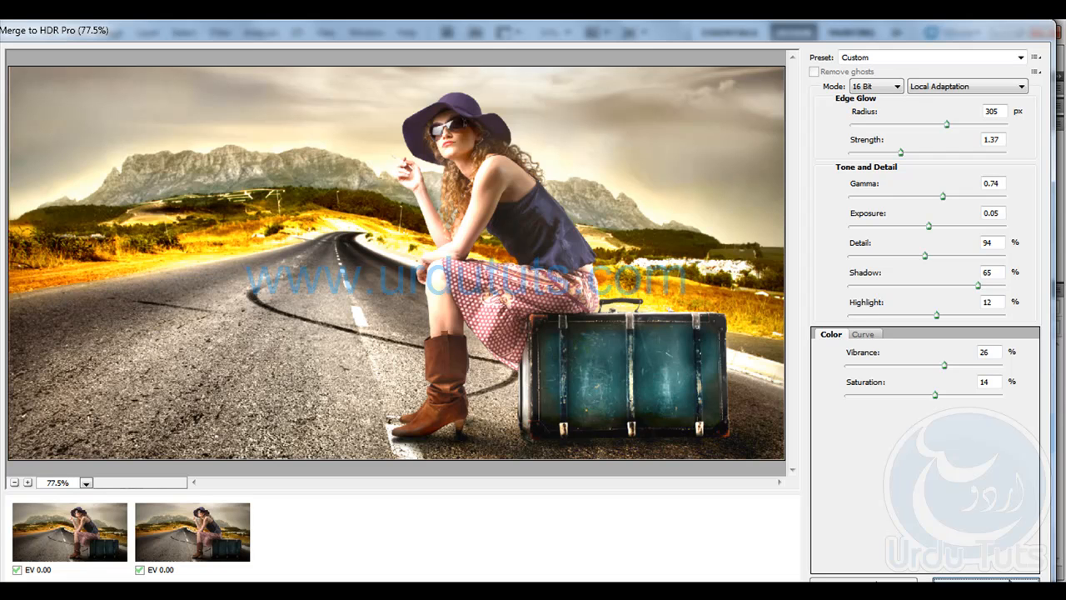
click(1008, 578)
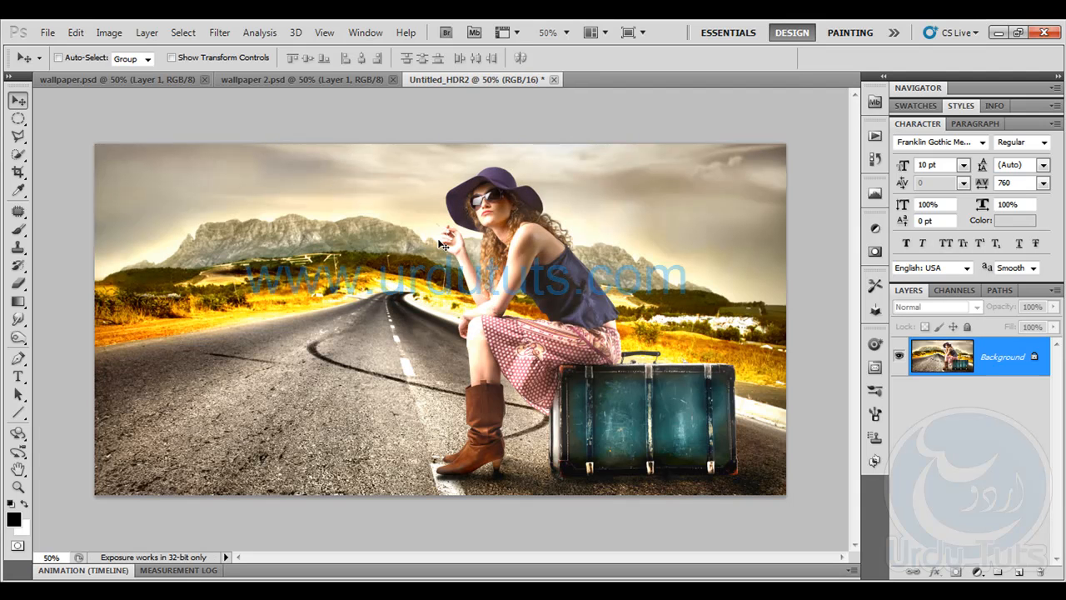
Compare the merged HDR image with the open wallpaper.psd and wallpaper 2.psd originals
click(140, 78)
click(215, 84)
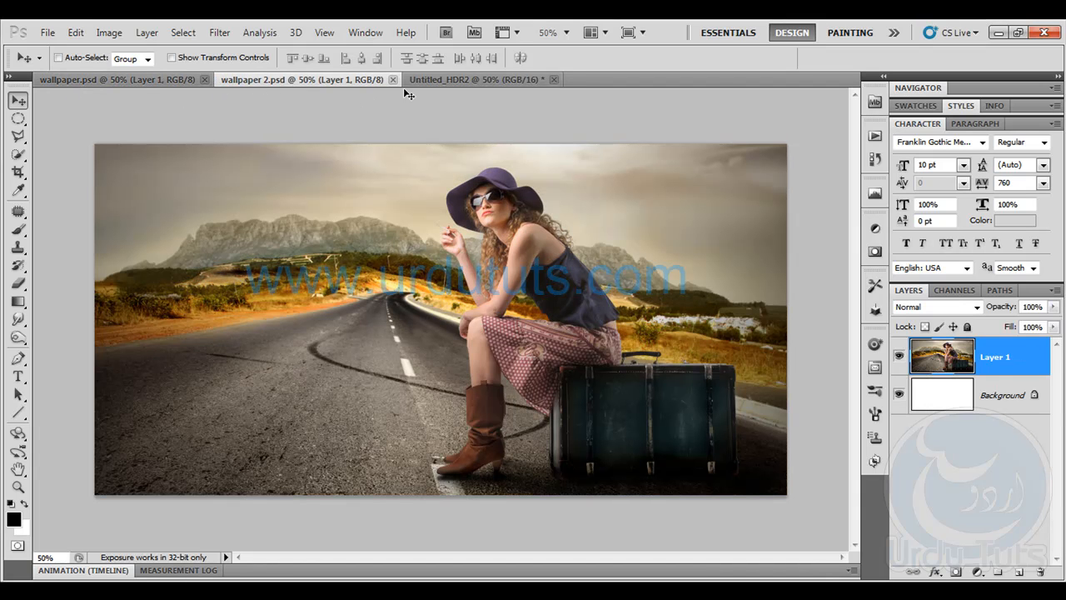
click(430, 81)
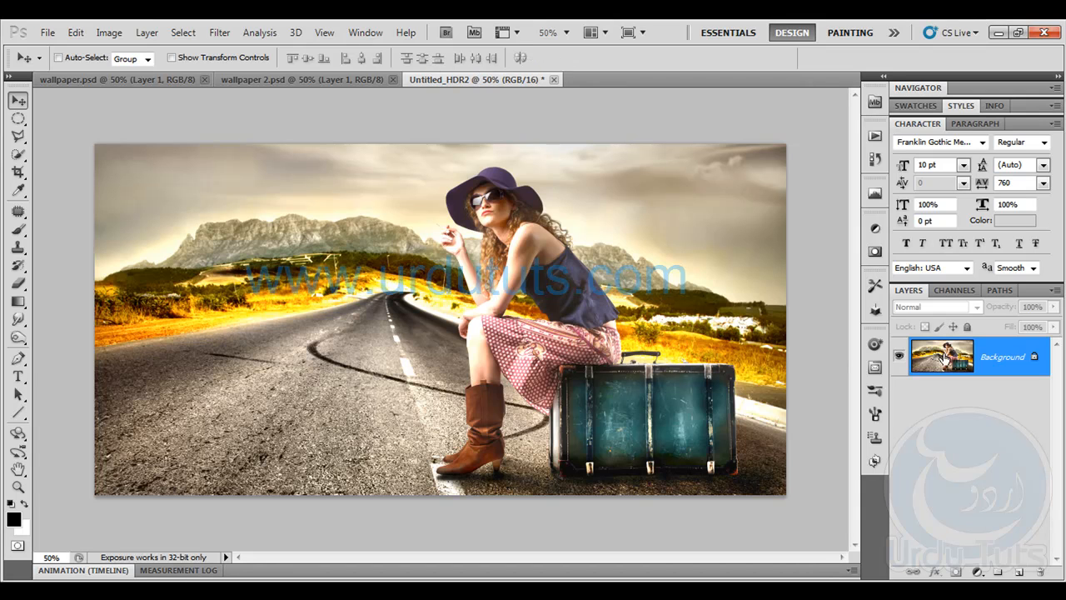
Convert the HDR image's Background into the regular layer Layer 0 and duplicate that layer
double_click(989, 358)
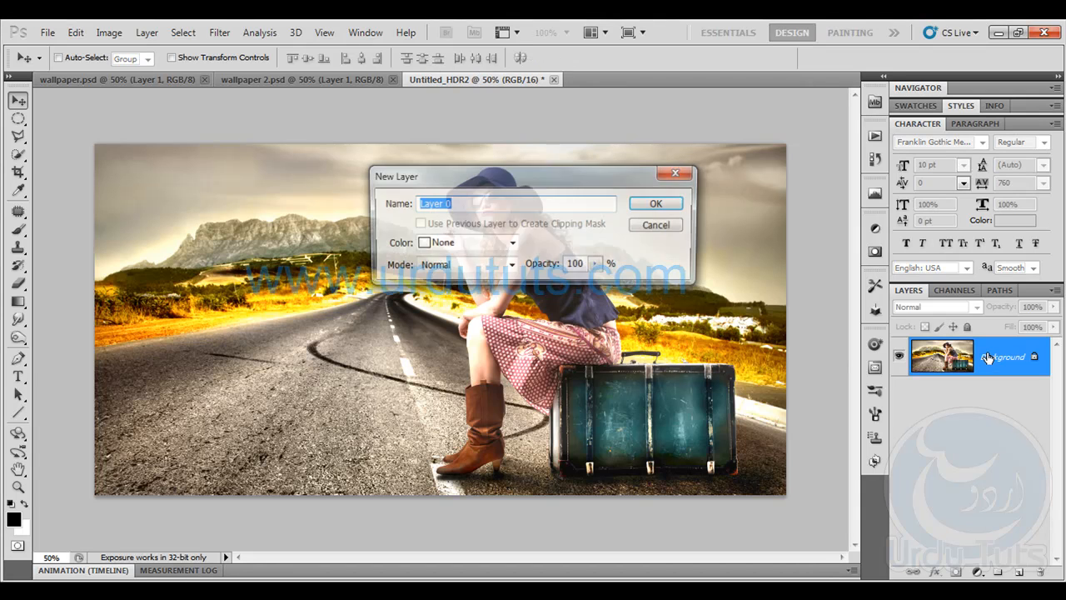
click(646, 209)
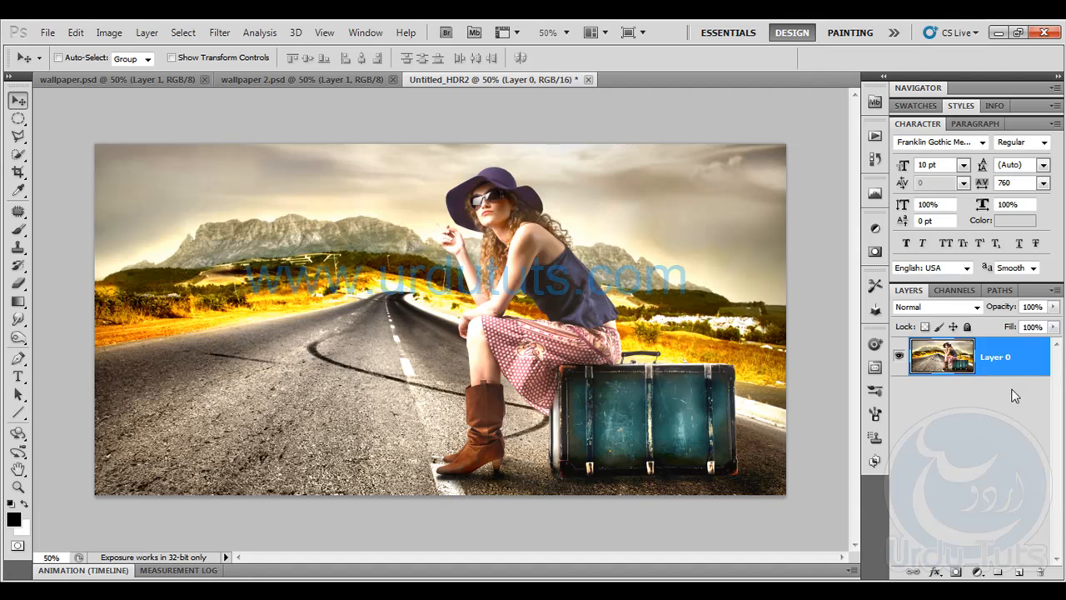
drag(1007, 358, 1020, 573)
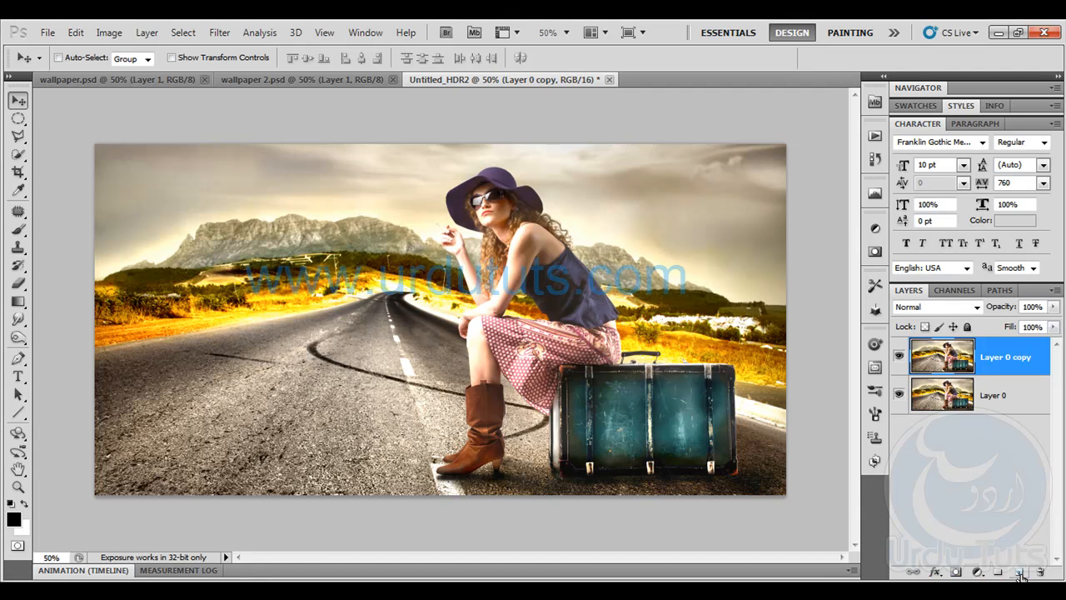
key(ctrl+z)
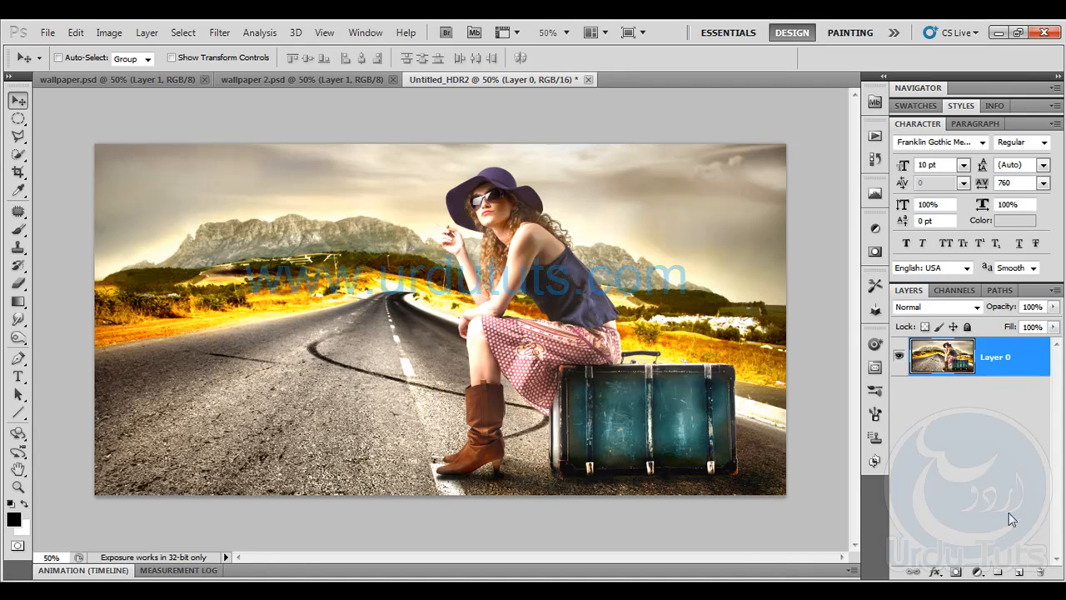
key(ctrl+z)
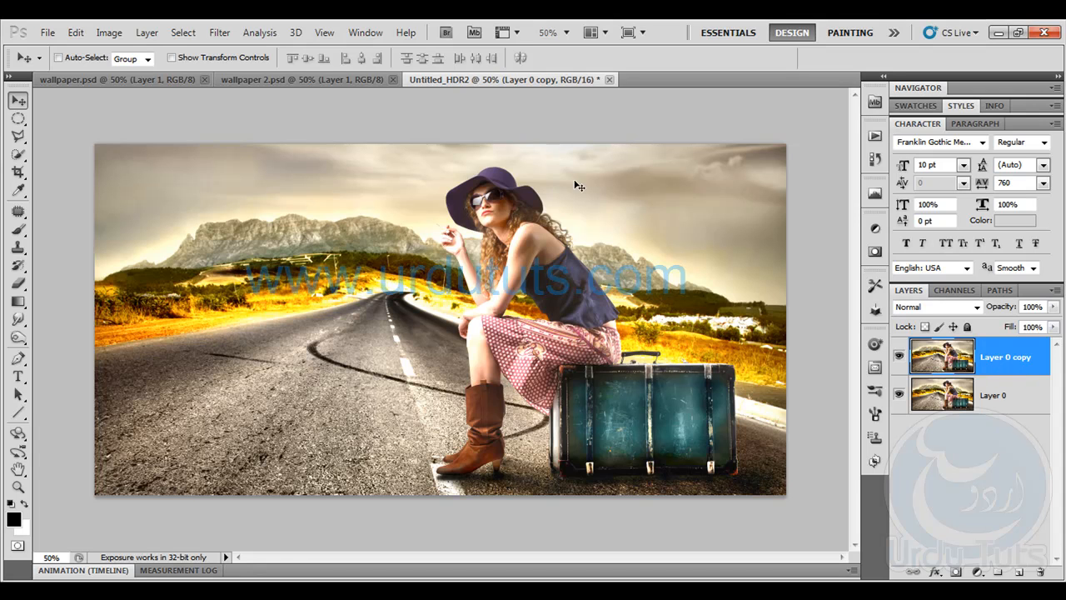
Desaturate the duplicated layer, Layer 0 copy
click(109, 34)
mouse_move(140, 73)
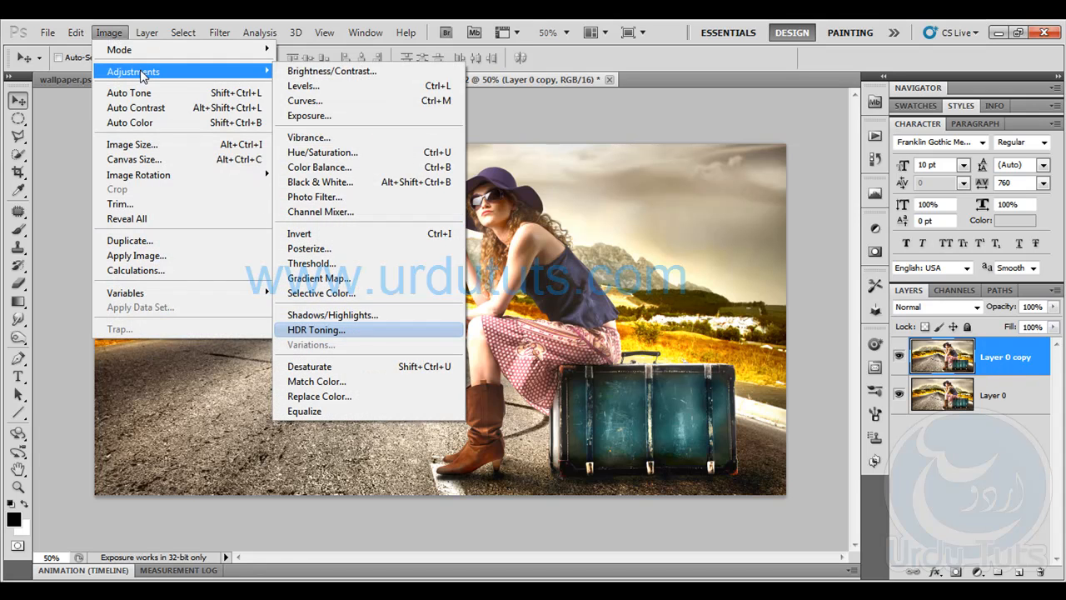
click(380, 366)
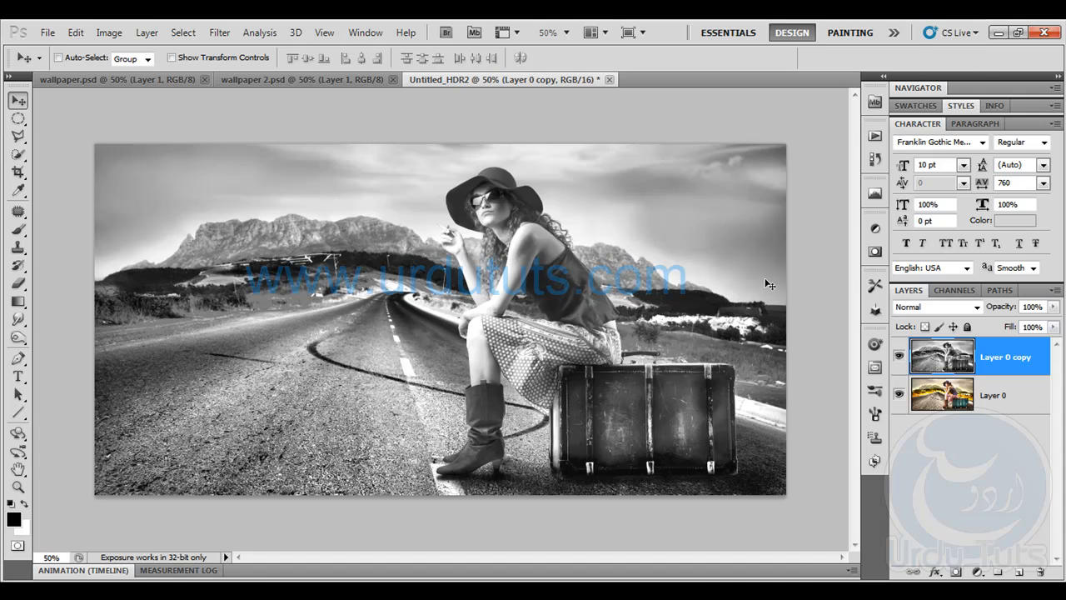
Blend Layer 0 copy in Soft Light mode at 61% opacity
click(962, 315)
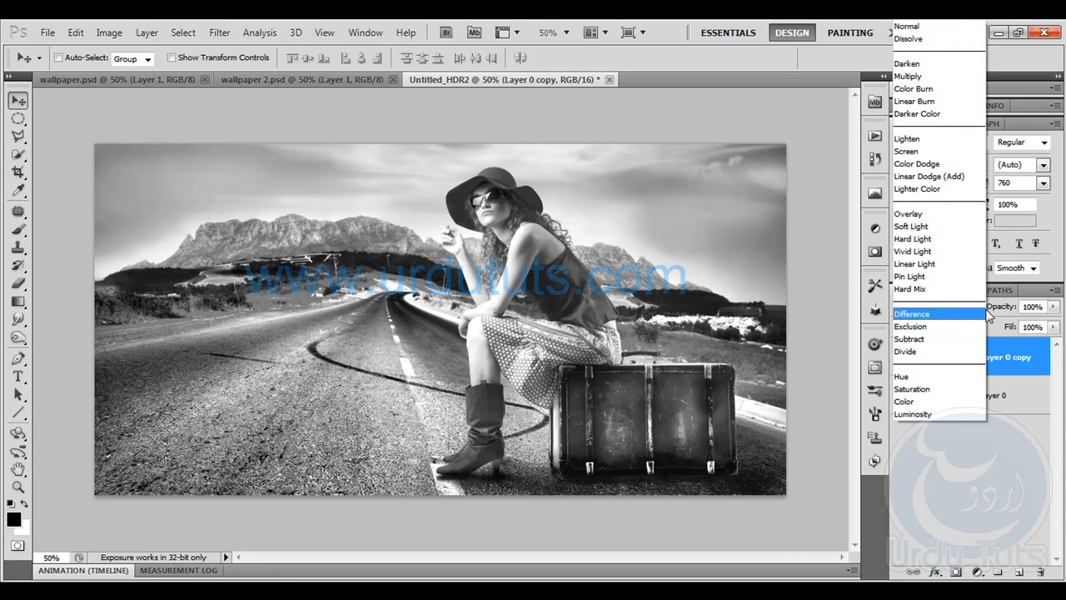
click(938, 211)
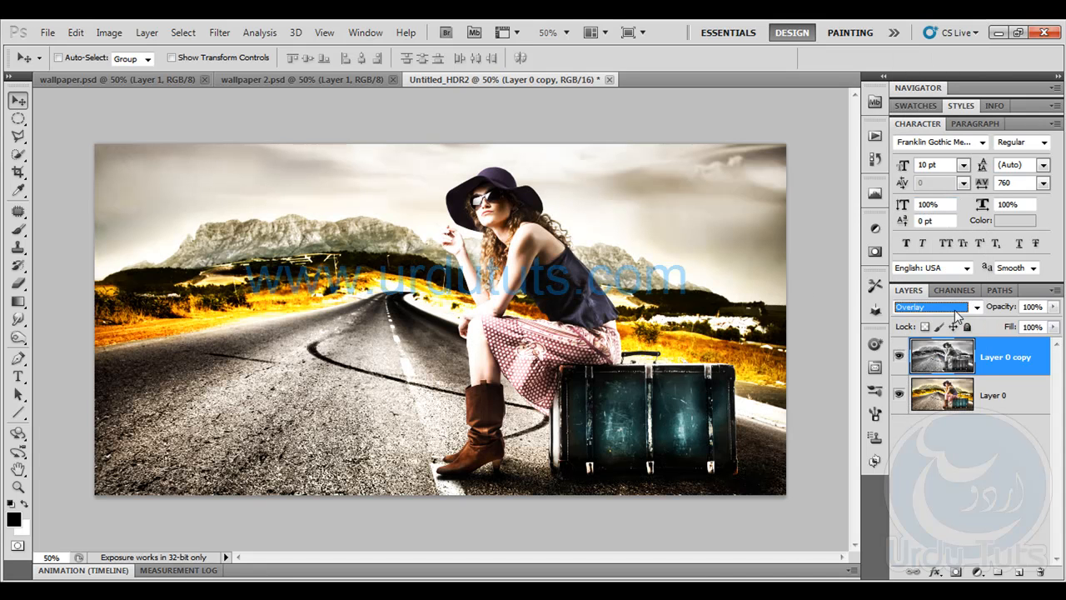
click(954, 307)
click(914, 226)
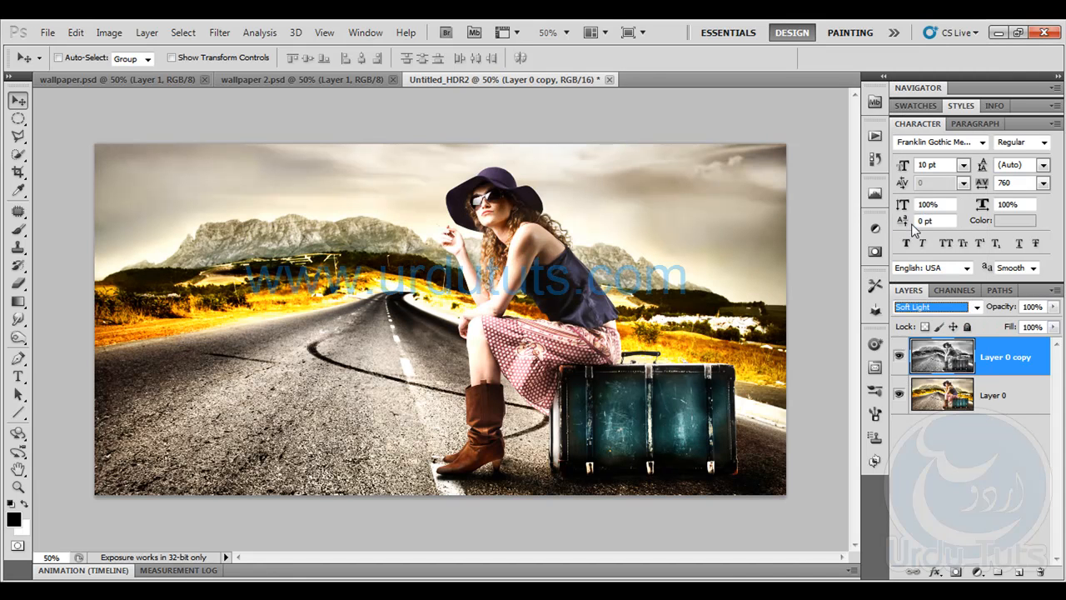
drag(1004, 308, 977, 315)
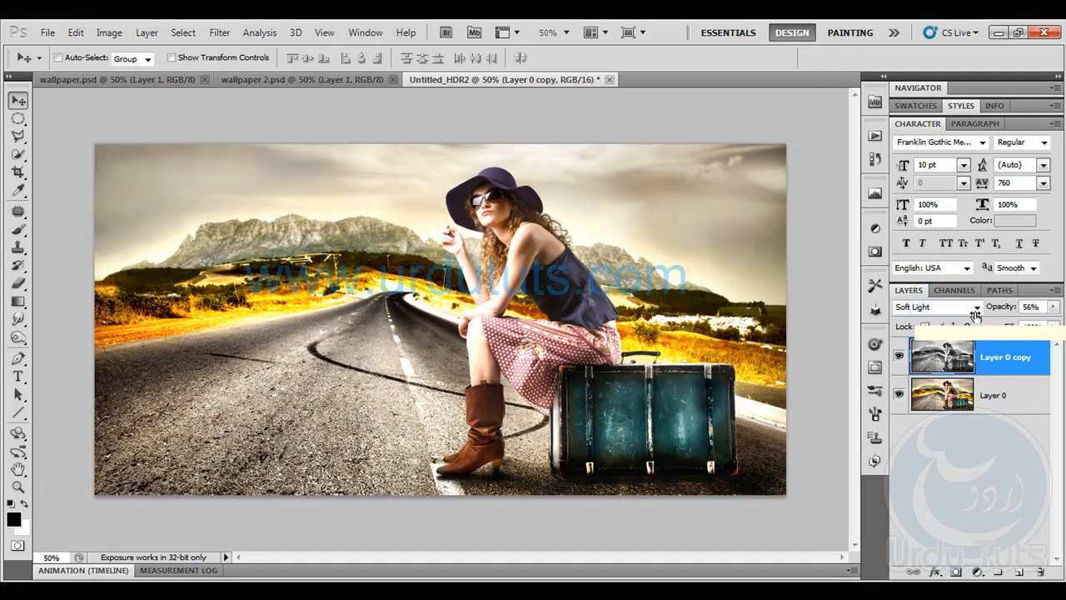
drag(978, 315, 981, 315)
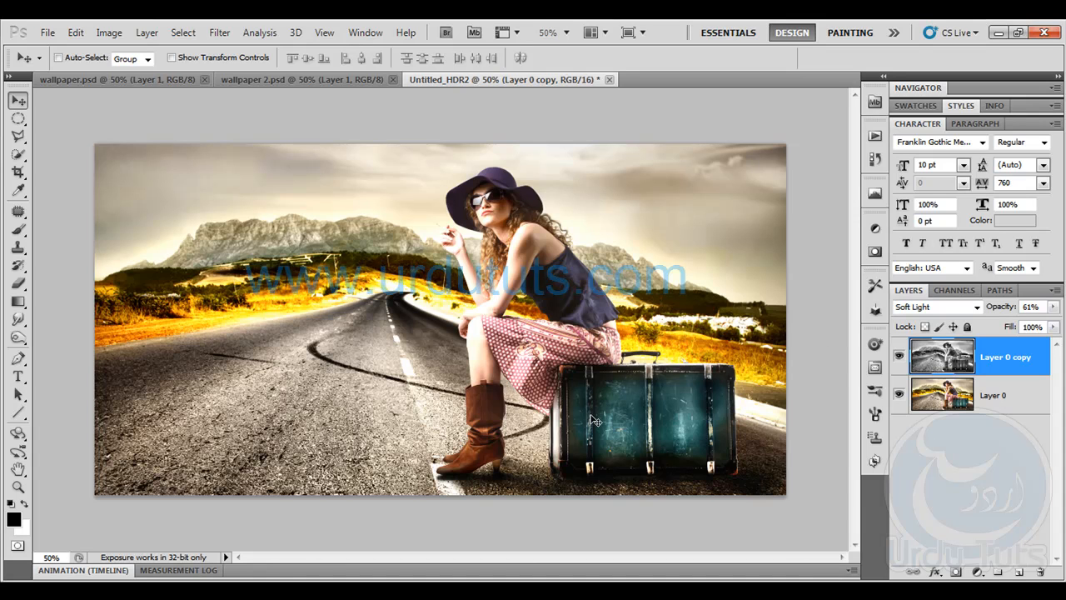
Add a new empty layer above the others and place a tall elliptical selection over the road left of the woman
click(1018, 572)
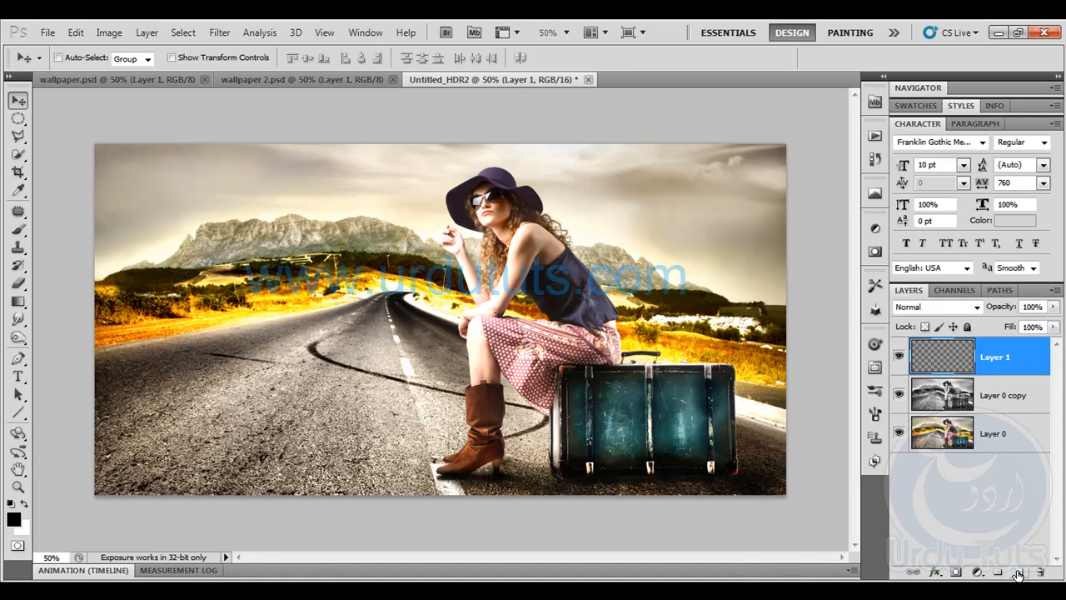
click(18, 118)
click(83, 131)
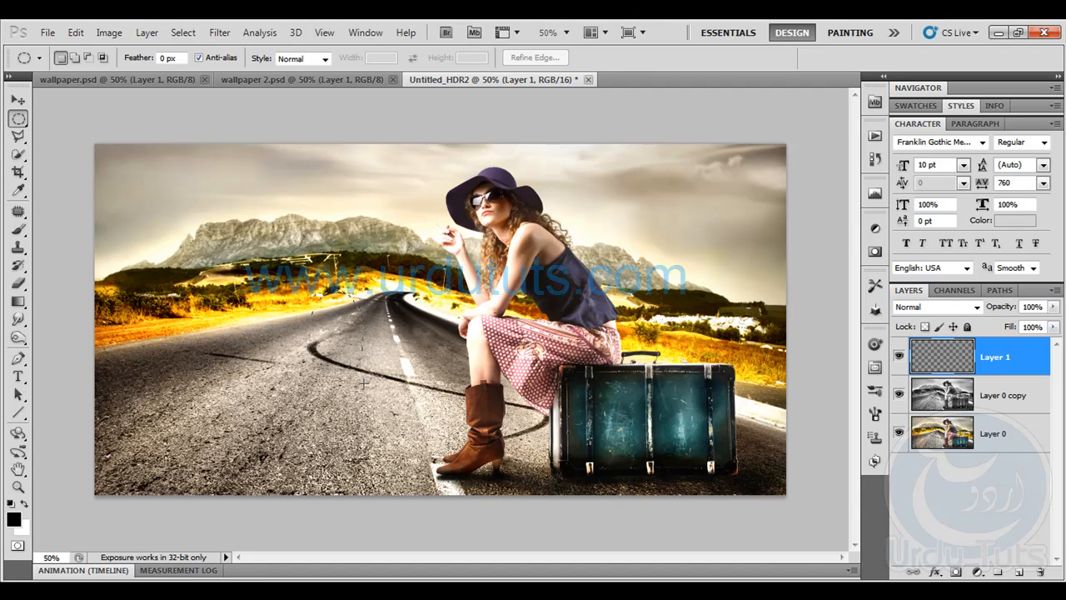
mouse_move(367, 391)
mouse_down()
mouse_move(307, 338)
mouse_move(306, 290)
mouse_up()
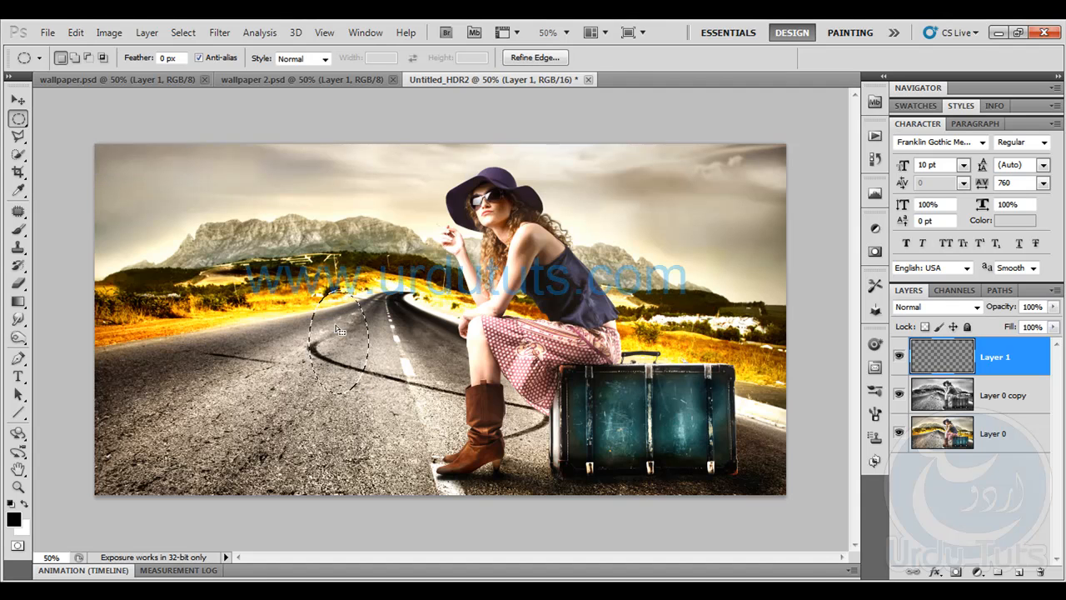
drag(348, 324, 361, 349)
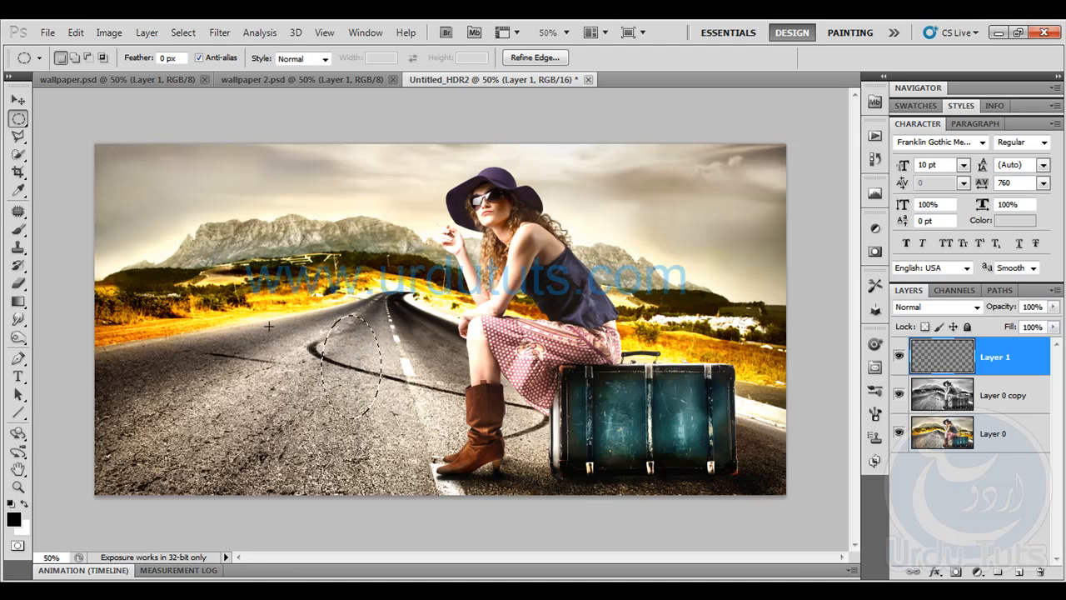
Load the Foreground to Transparent preset for the Gradient tool and select its starting color stop
click(19, 303)
click(66, 302)
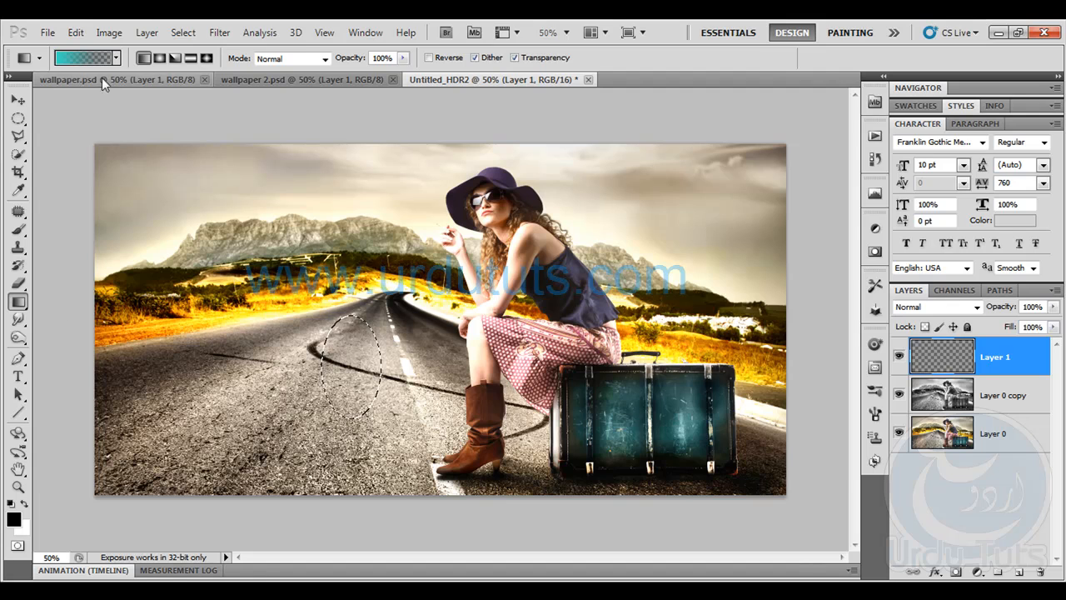
click(83, 58)
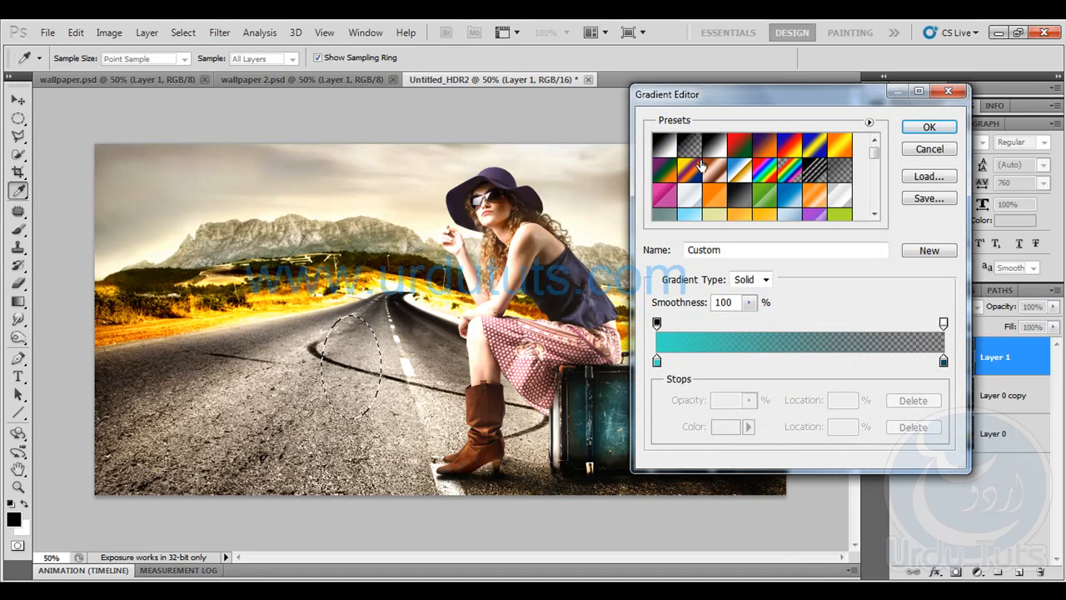
click(693, 146)
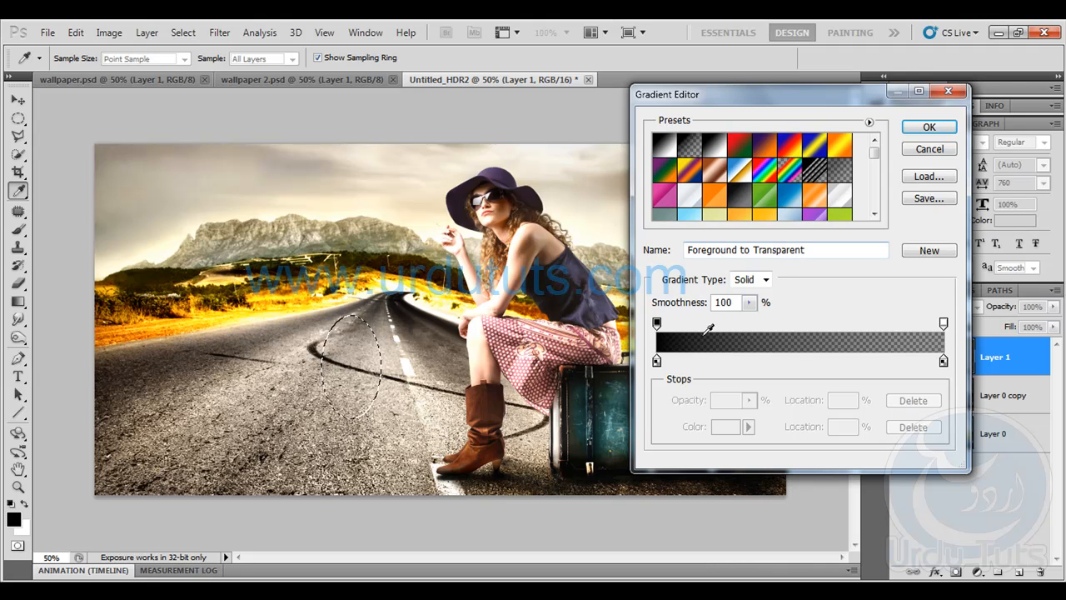
click(657, 362)
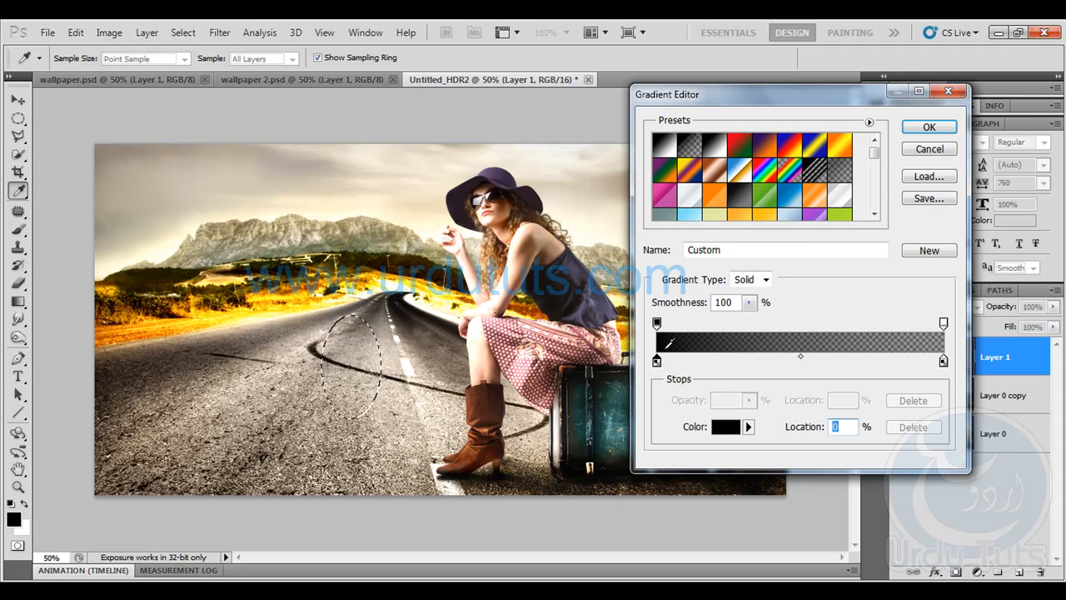
click(723, 427)
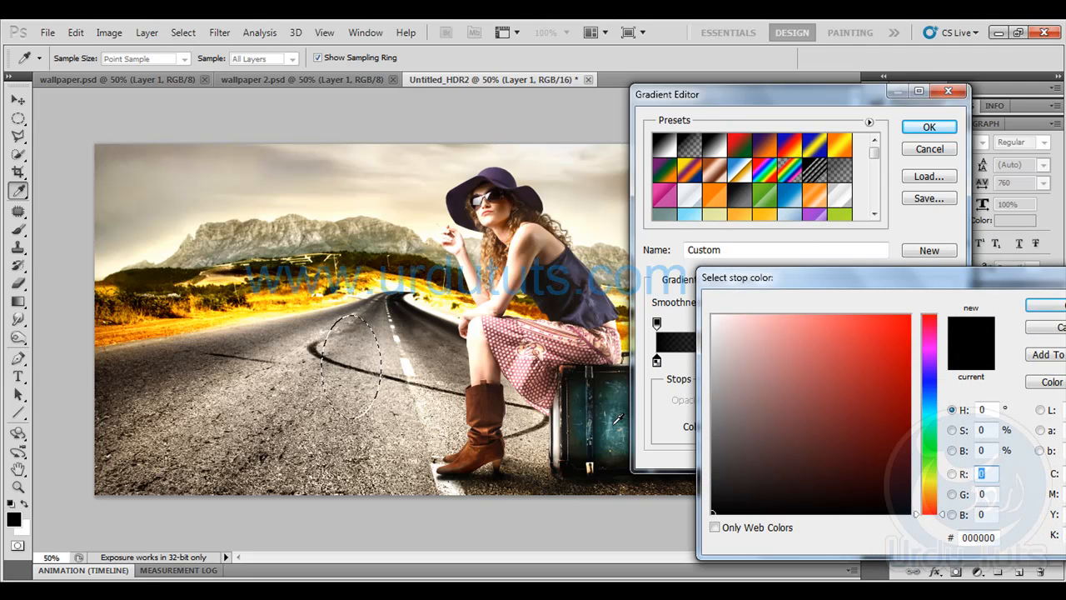
click(611, 422)
mouse_move(852, 367)
mouse_down()
mouse_move(914, 339)
mouse_move(862, 343)
mouse_up()
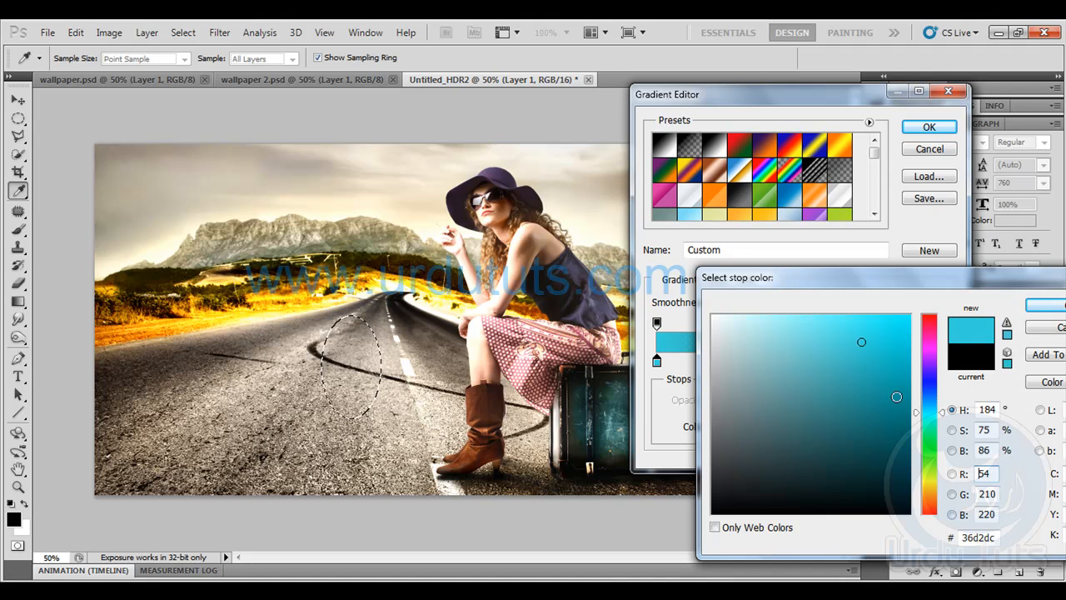
drag(920, 411, 918, 413)
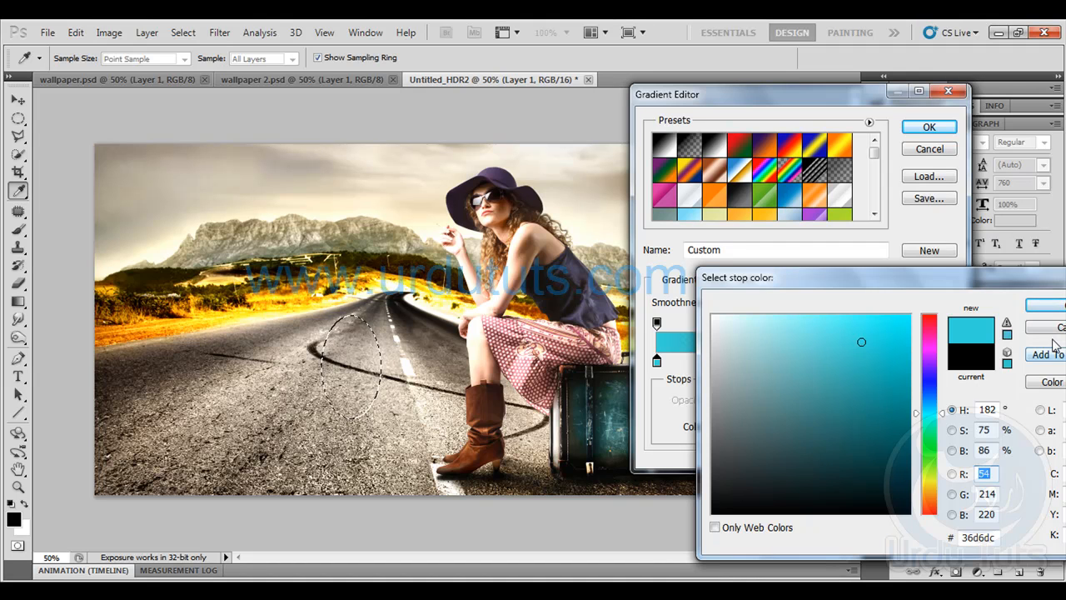
key(Escape)
Set the gradient's starting color stop to cyan #0fe8db and accept the edited gradient
drag(798, 115, 274, 67)
click(203, 378)
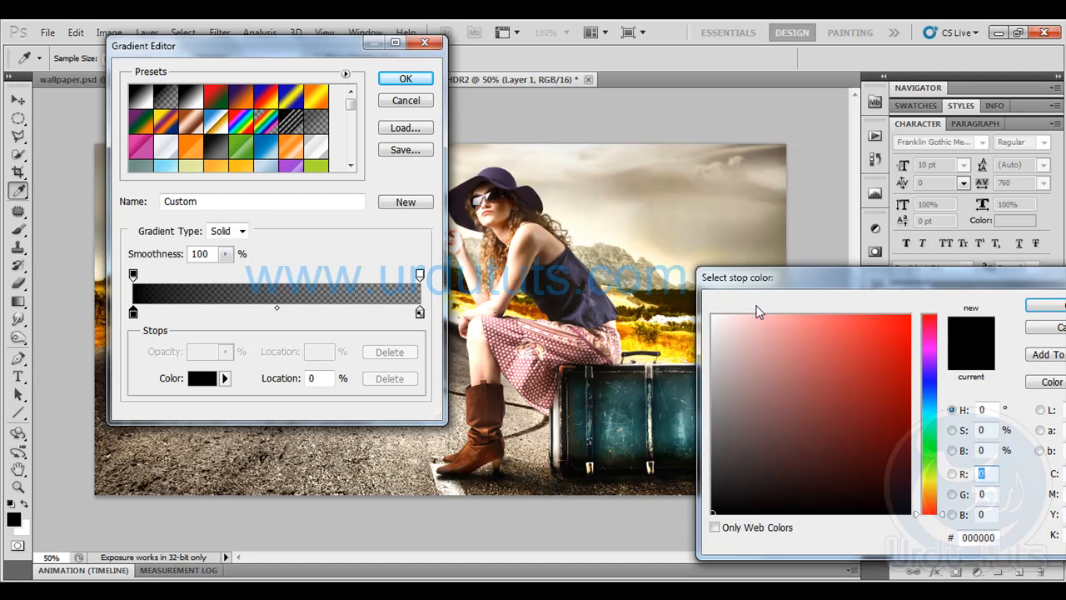
click(685, 416)
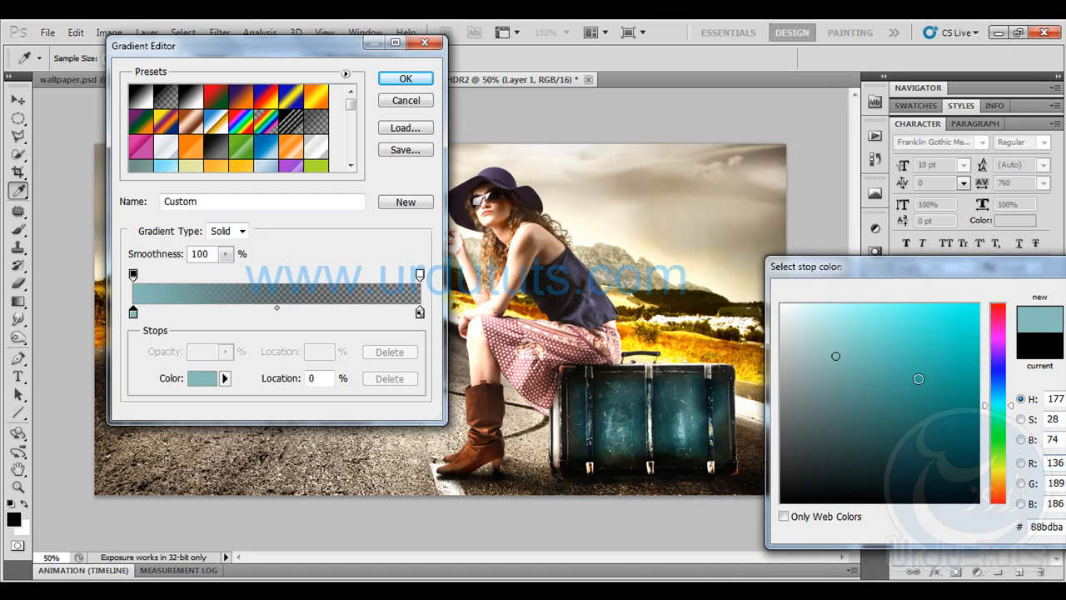
drag(933, 358, 966, 321)
drag(979, 265, 686, 100)
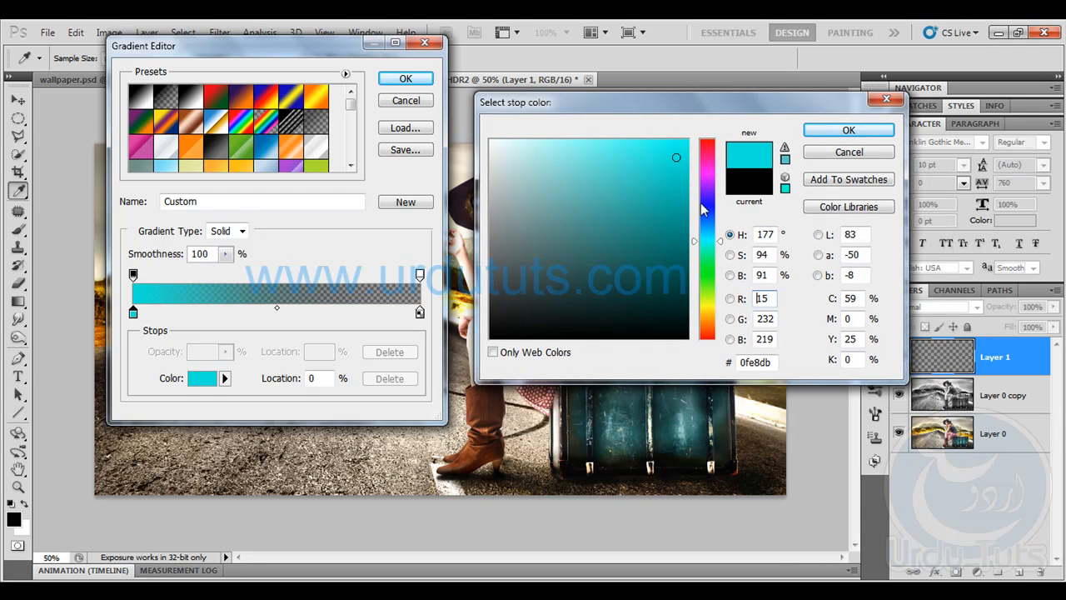
click(767, 362)
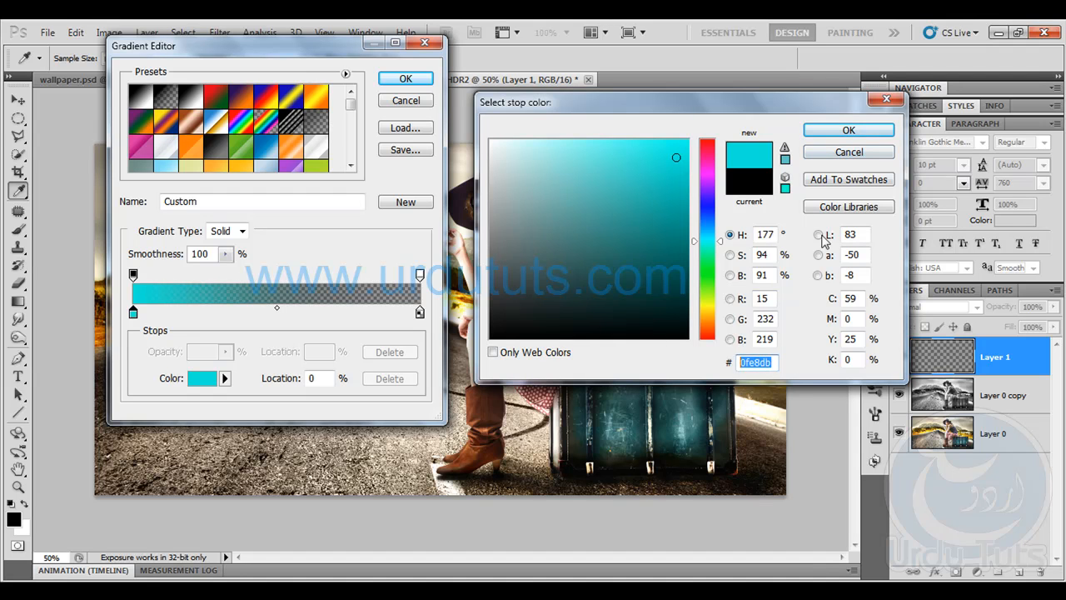
click(838, 133)
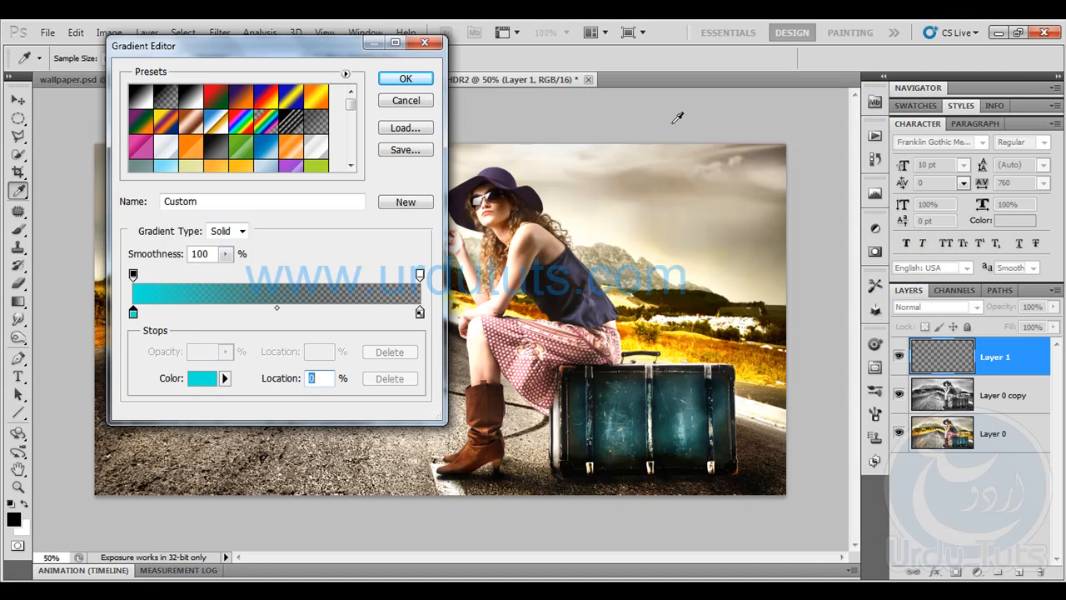
click(420, 313)
click(406, 78)
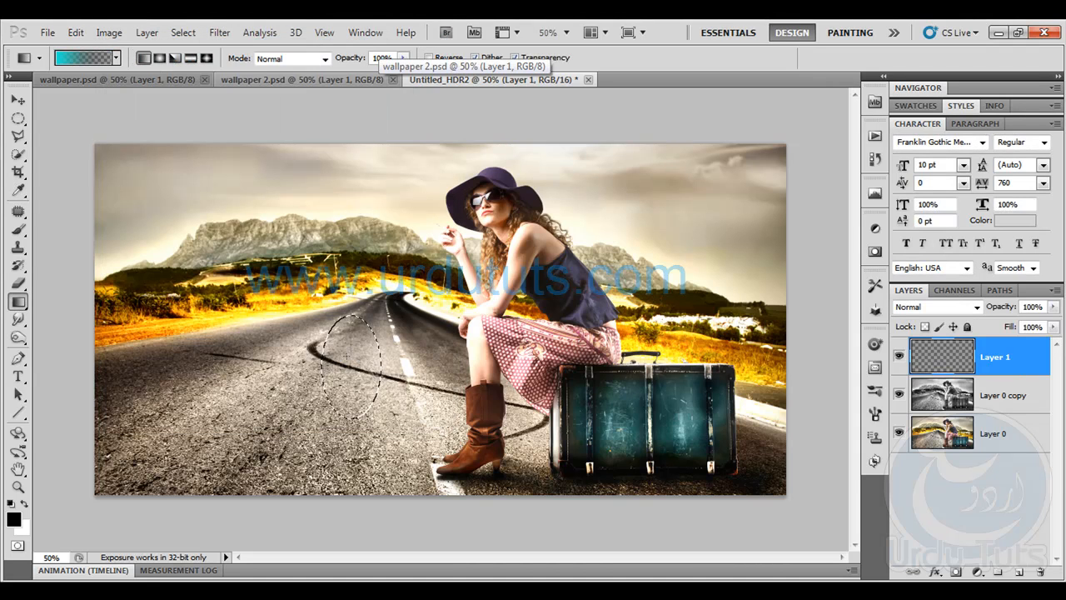
Fill the elliptical selection over the road with the cyan-to-transparent gradient, fading downward, and deselect it
drag(352, 323, 352, 390)
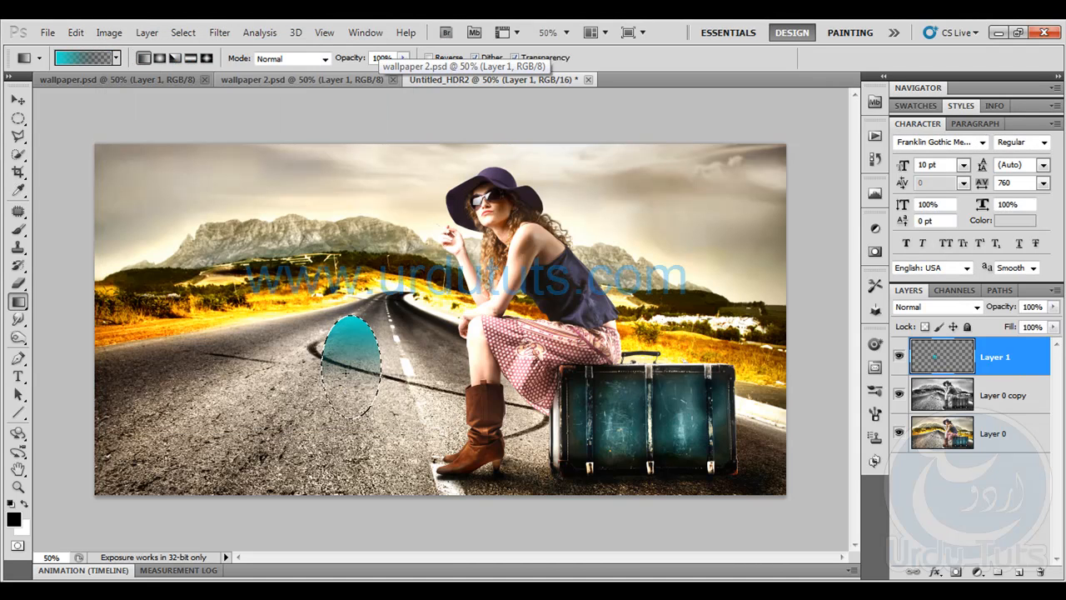
drag(353, 333, 352, 385)
drag(353, 343, 353, 392)
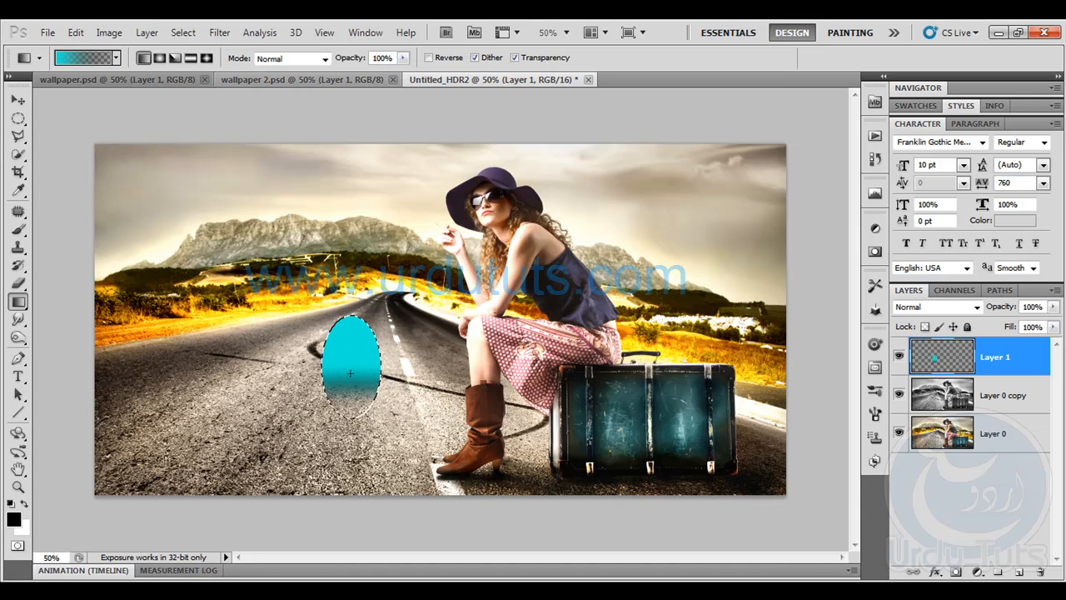
click(183, 33)
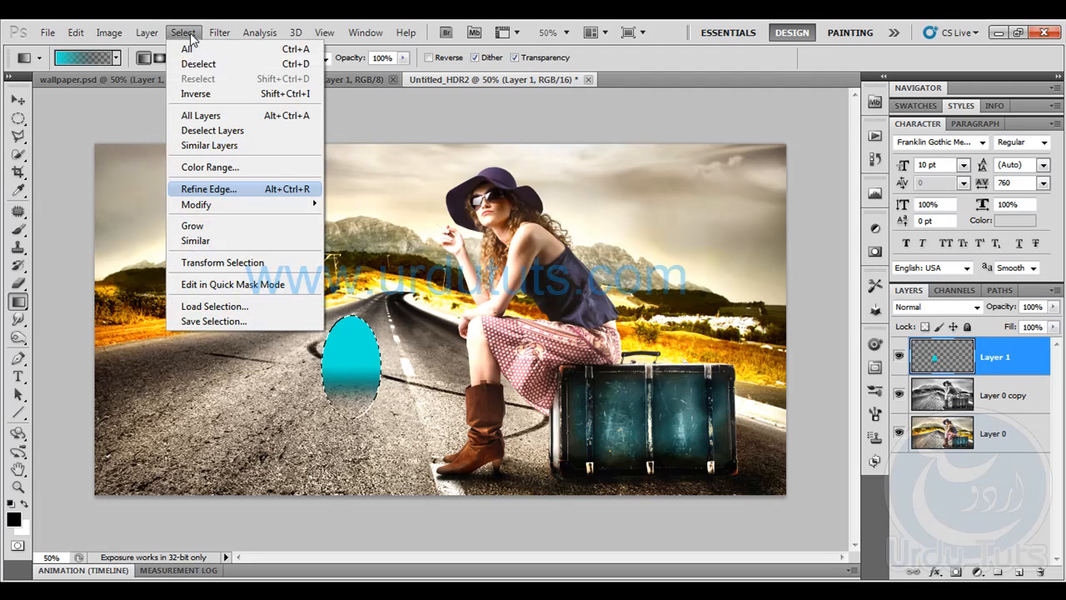
click(199, 65)
Move the cyan ellipse onto the suitcase's left-hand section and narrow it to about 84% of its width
key(v)
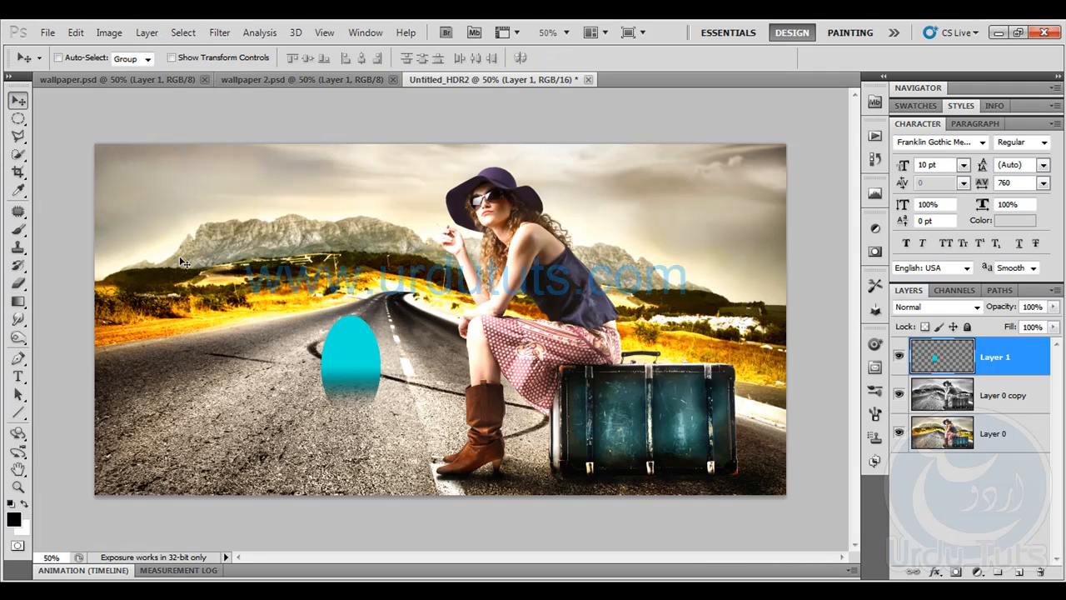
drag(330, 335, 606, 396)
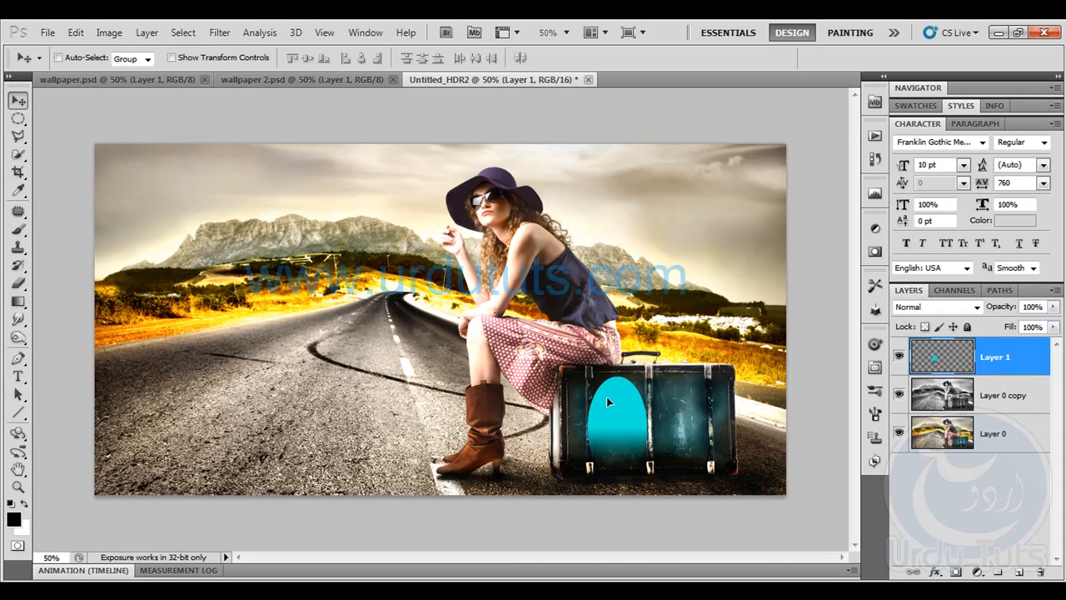
click(76, 32)
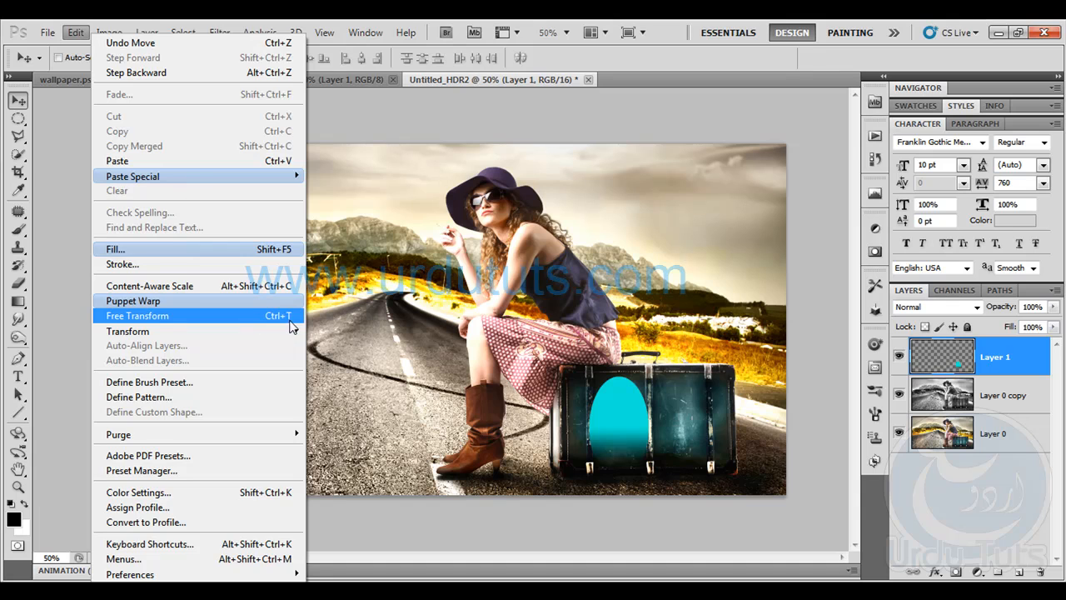
click(406, 357)
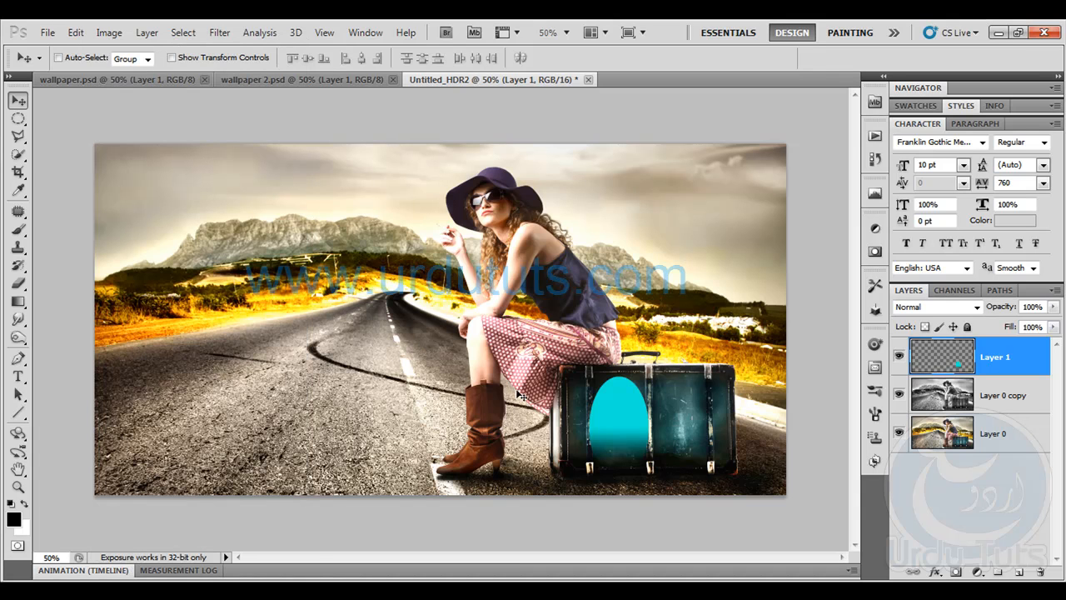
key(ctrl+t)
drag(594, 424, 634, 413)
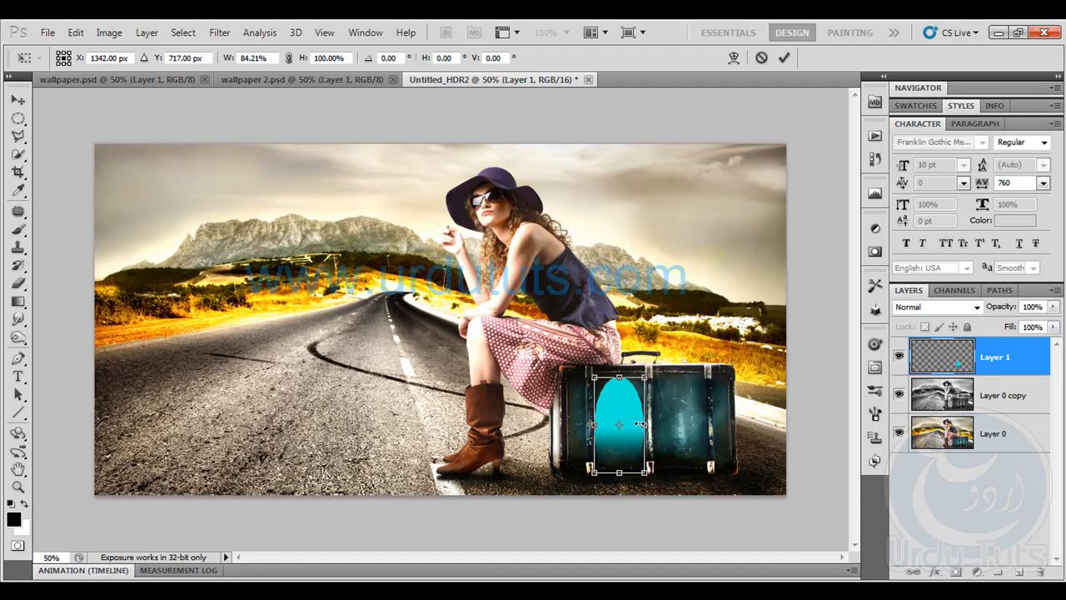
key(Return)
Blend the cyan ellipse layer in Overlay mode and soften it with a 6.6-pixel Gaussian Blur
click(939, 308)
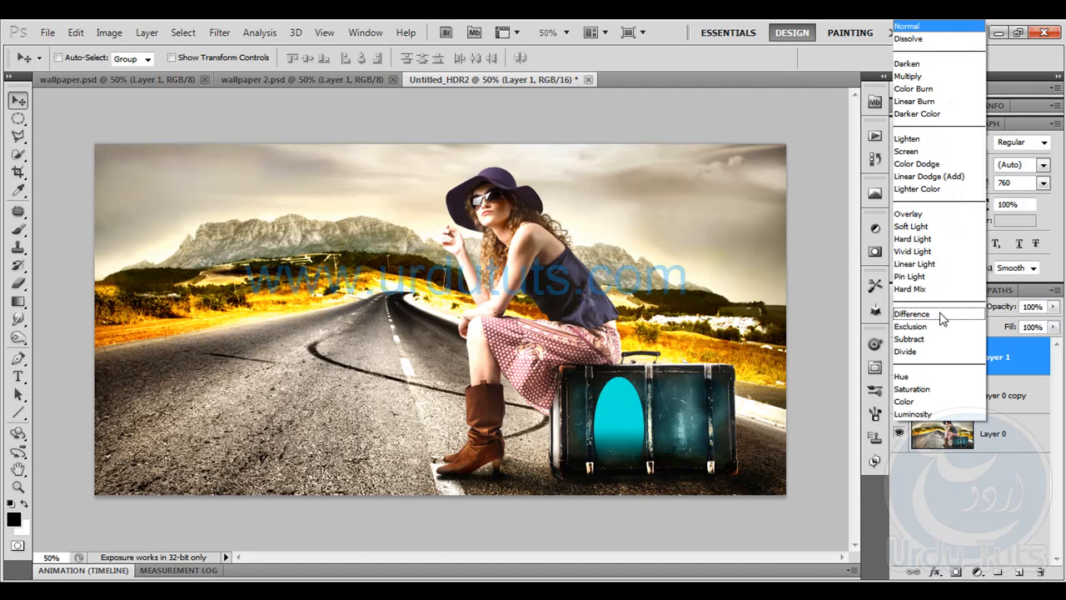
click(930, 216)
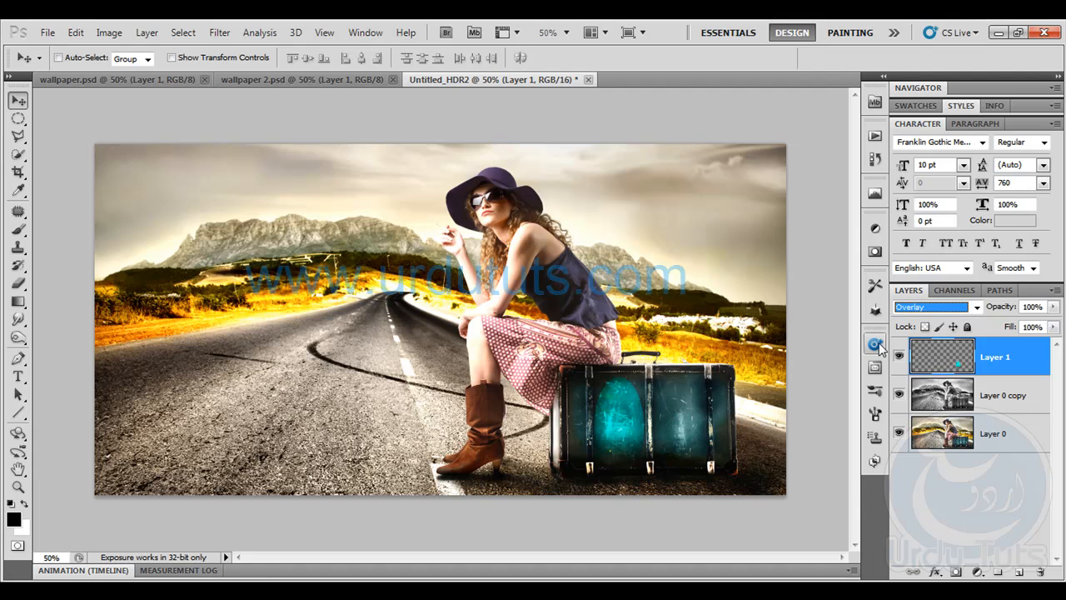
click(214, 35)
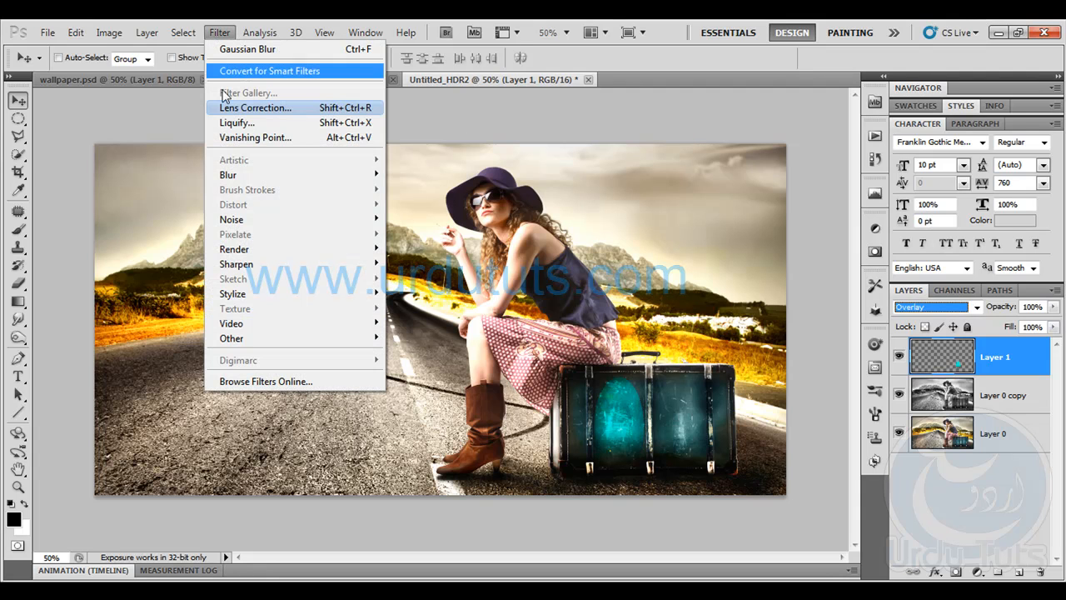
mouse_move(265, 177)
click(427, 234)
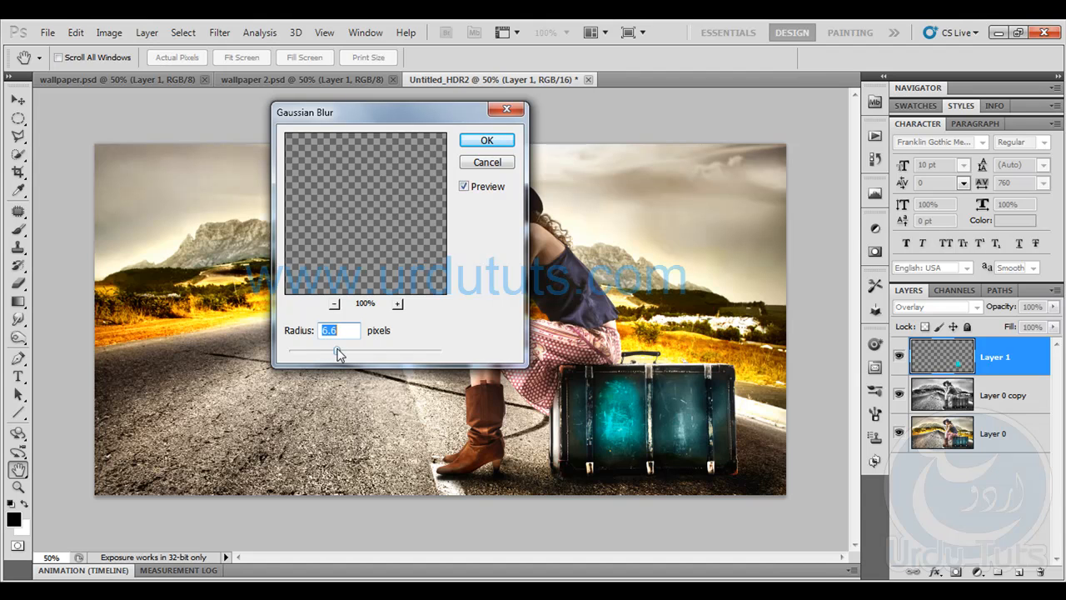
click(471, 141)
Duplicate the cyan glow layer, lower the duplicate's opacity to 61%, and merge both glow layers into one
drag(981, 345, 1020, 571)
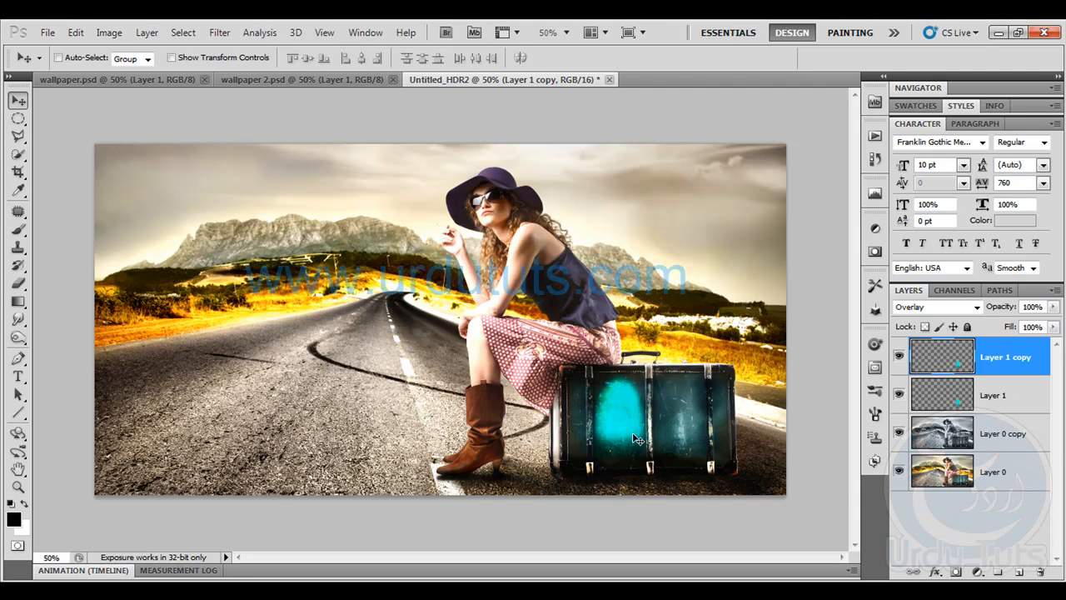
drag(998, 307, 964, 308)
shift+click(1008, 403)
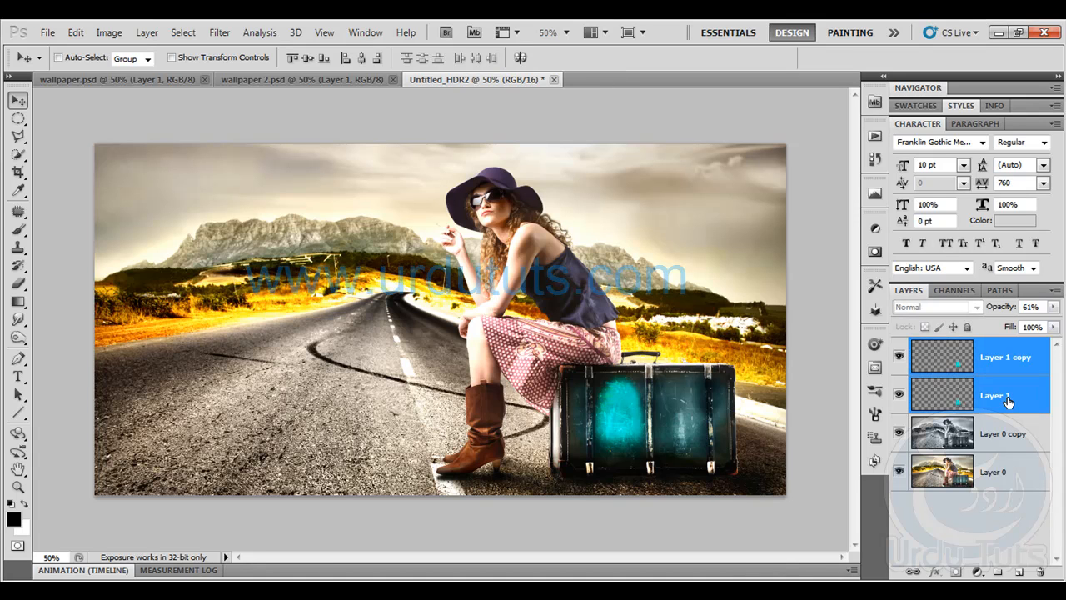
key(ctrl+e)
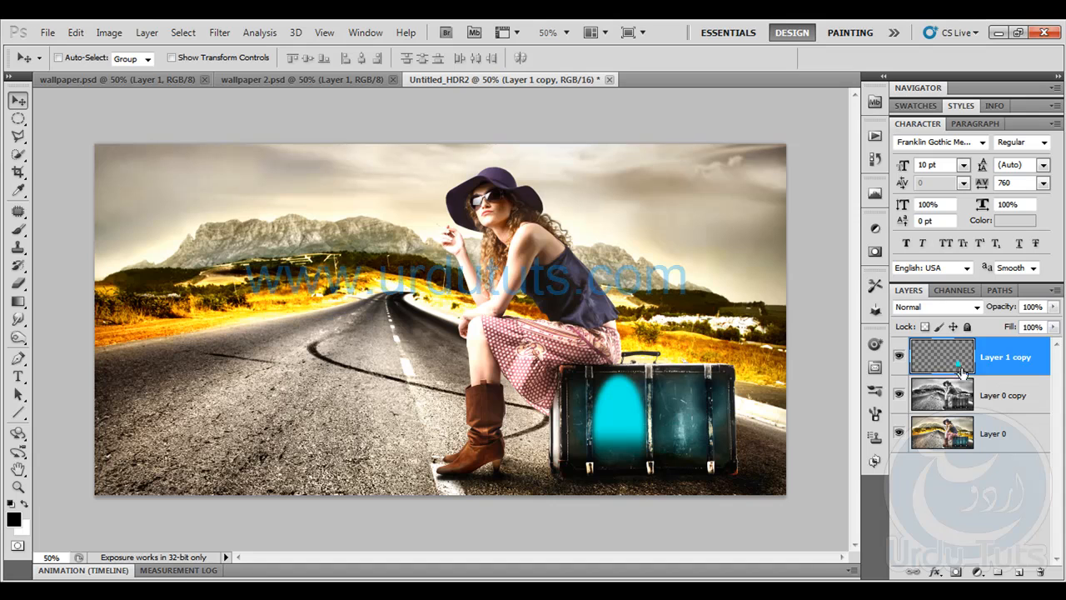
Blend the merged glow in Overlay mode and place a duplicate of it on the suitcase's right-hand section
click(955, 310)
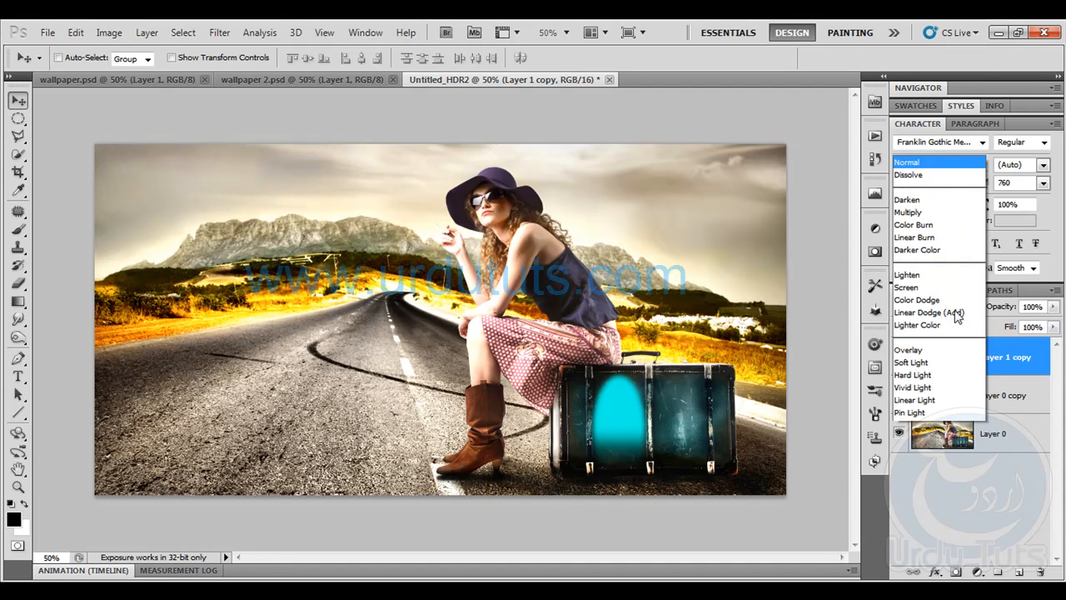
click(915, 214)
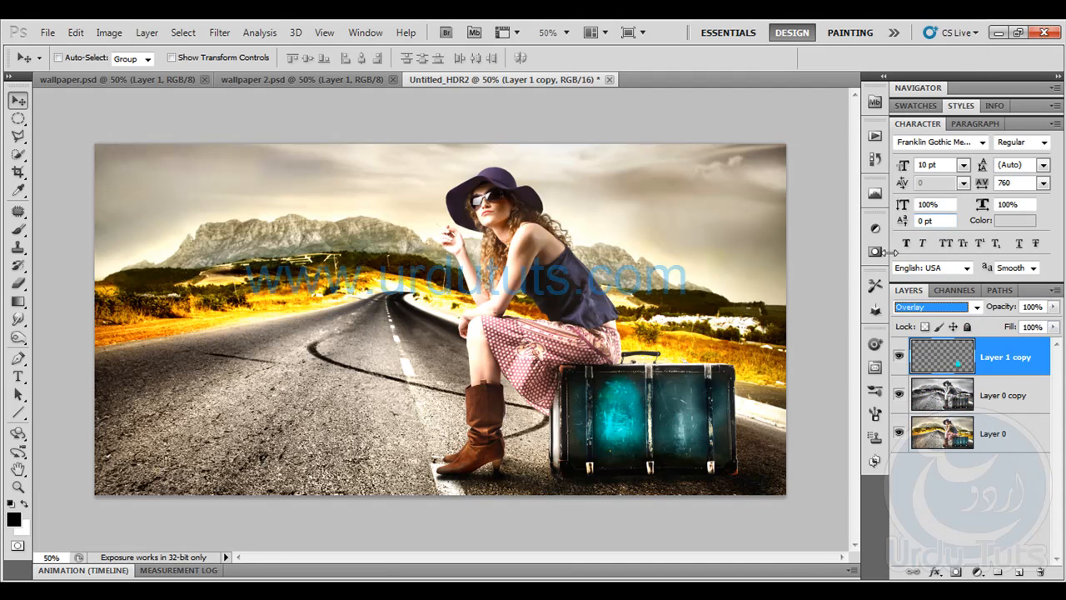
drag(999, 362, 1020, 573)
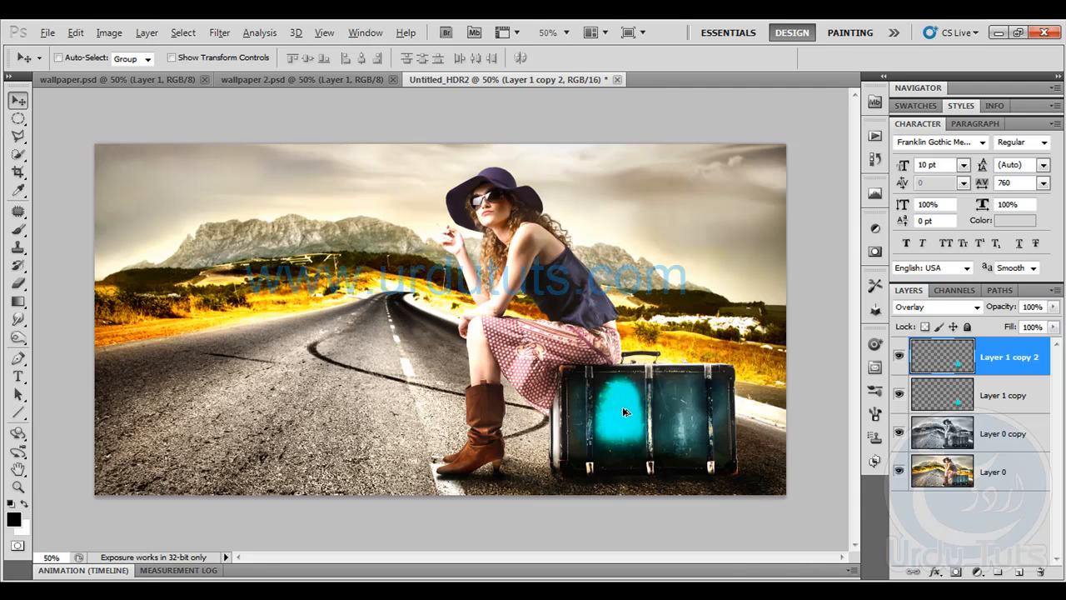
drag(620, 405, 665, 410)
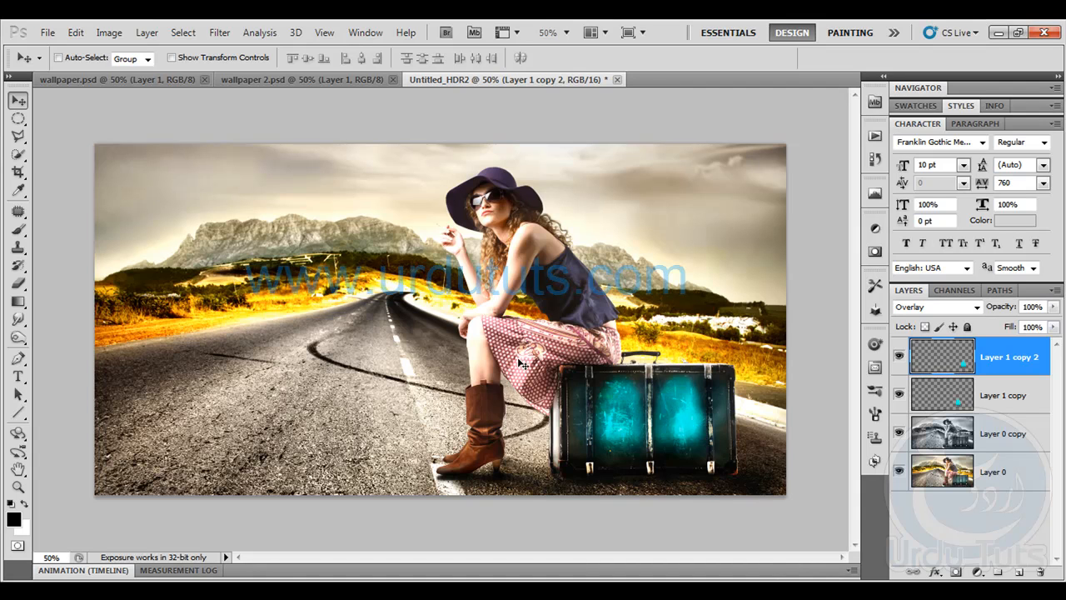
Open the finished version, Untitled_HDR2.psd, to examine its sun, text and other effects
click(999, 32)
click(360, 146)
key(Return)
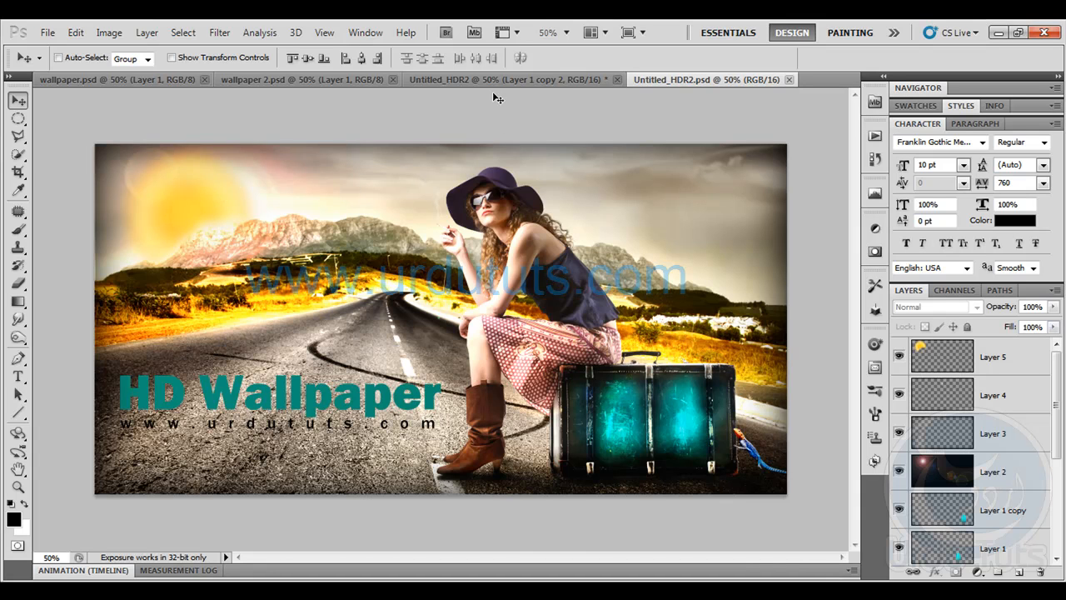
Create a new blank document with a white background using the offered settings
click(48, 32)
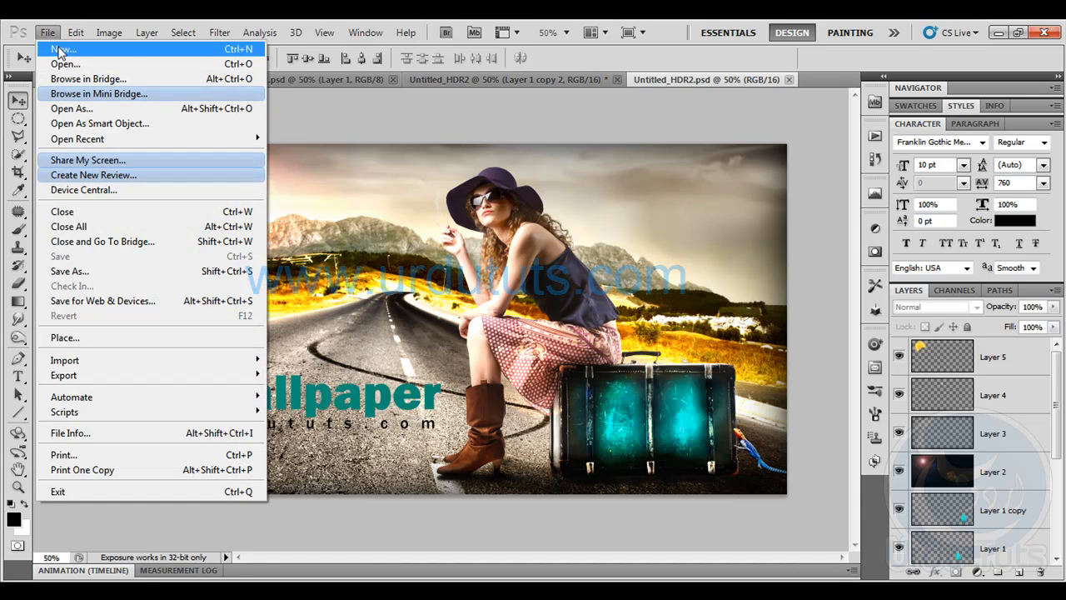
click(58, 50)
click(642, 184)
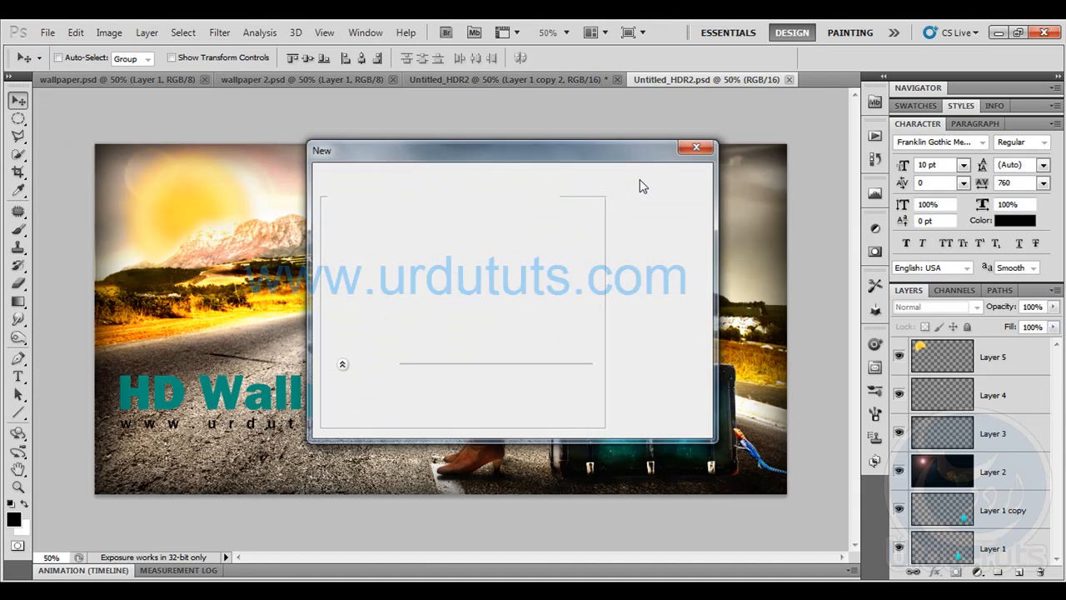
Select a large circle near the middle of the canvas, fill it with black on a new layer, and deselect it
click(19, 118)
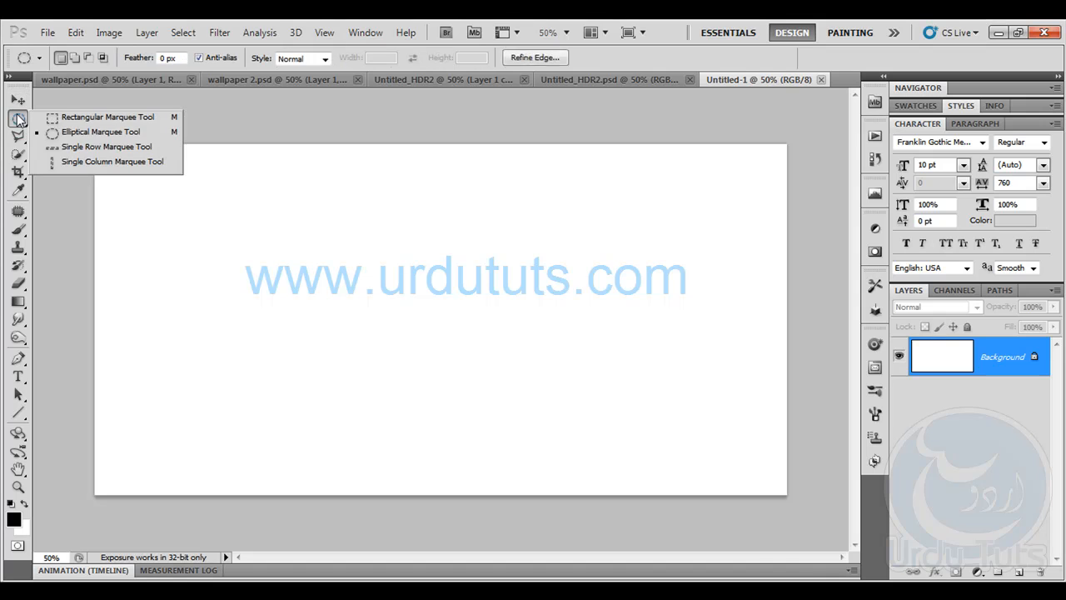
click(98, 135)
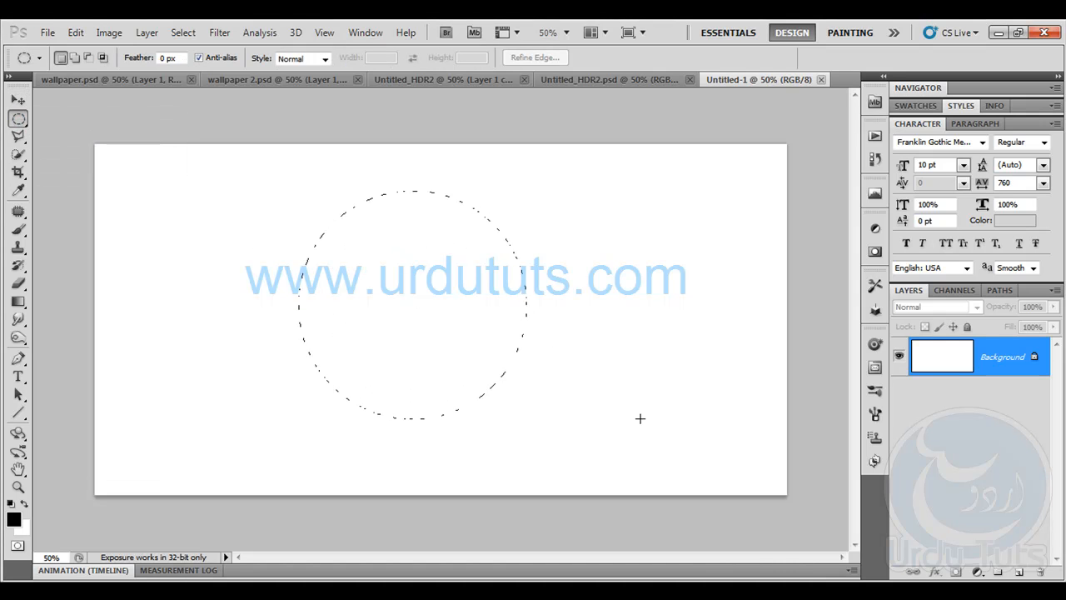
click(1020, 572)
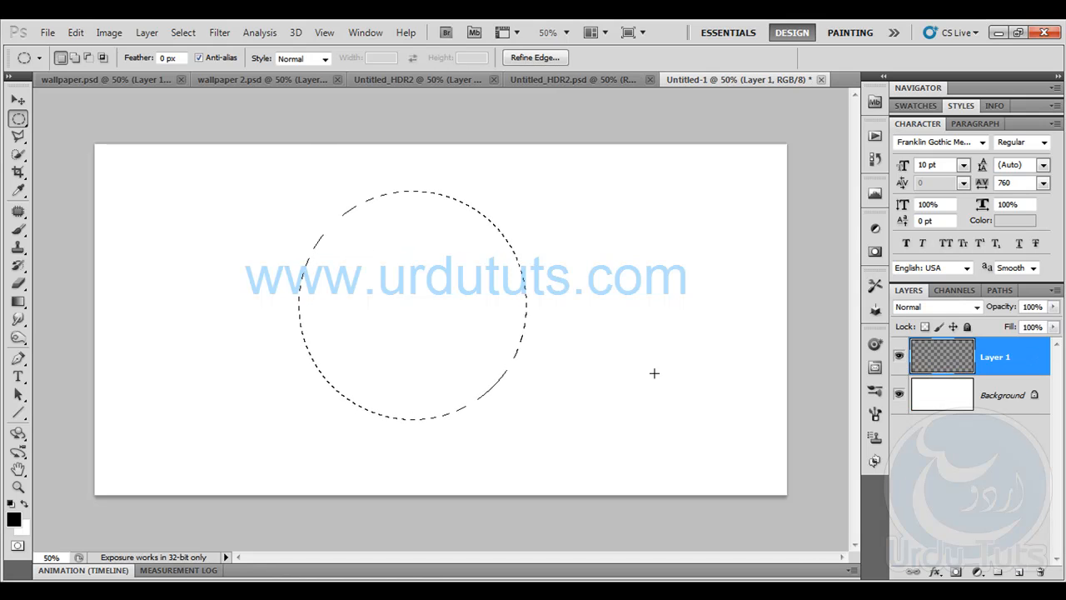
click(18, 302)
click(81, 321)
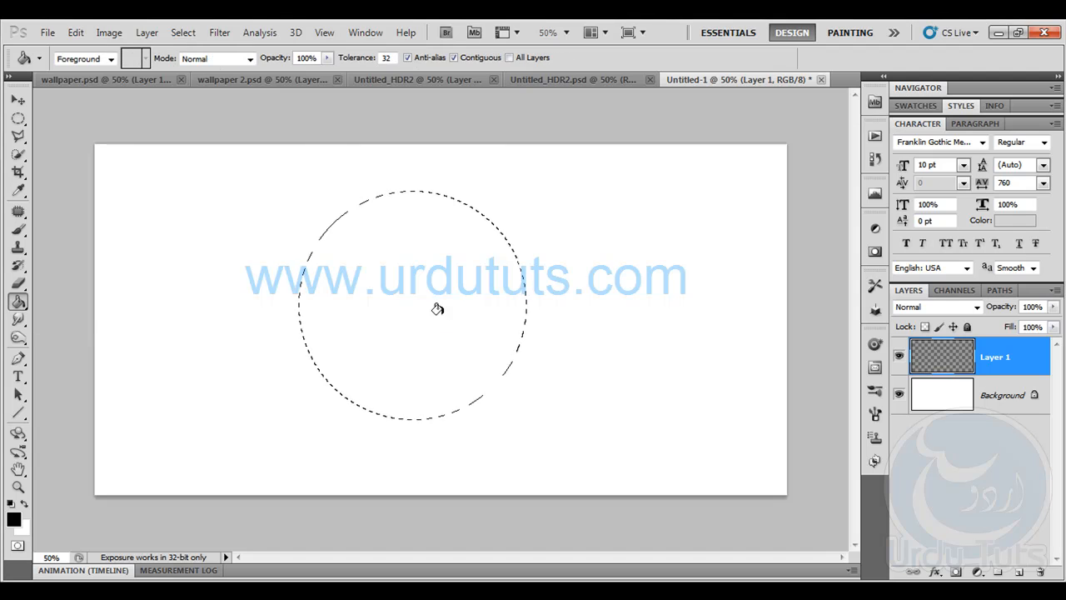
click(438, 309)
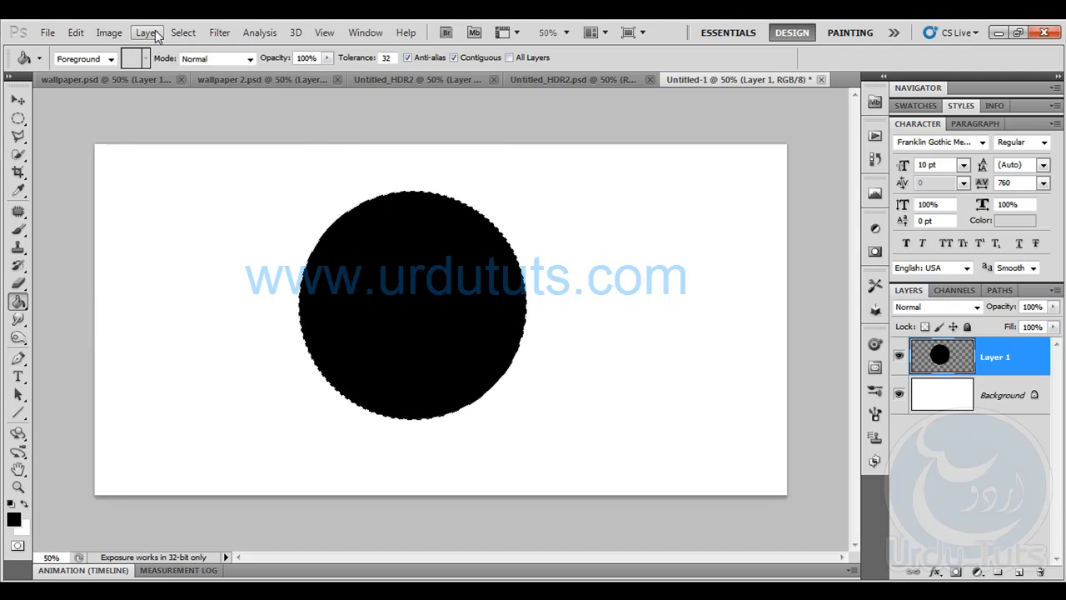
click(183, 32)
click(203, 64)
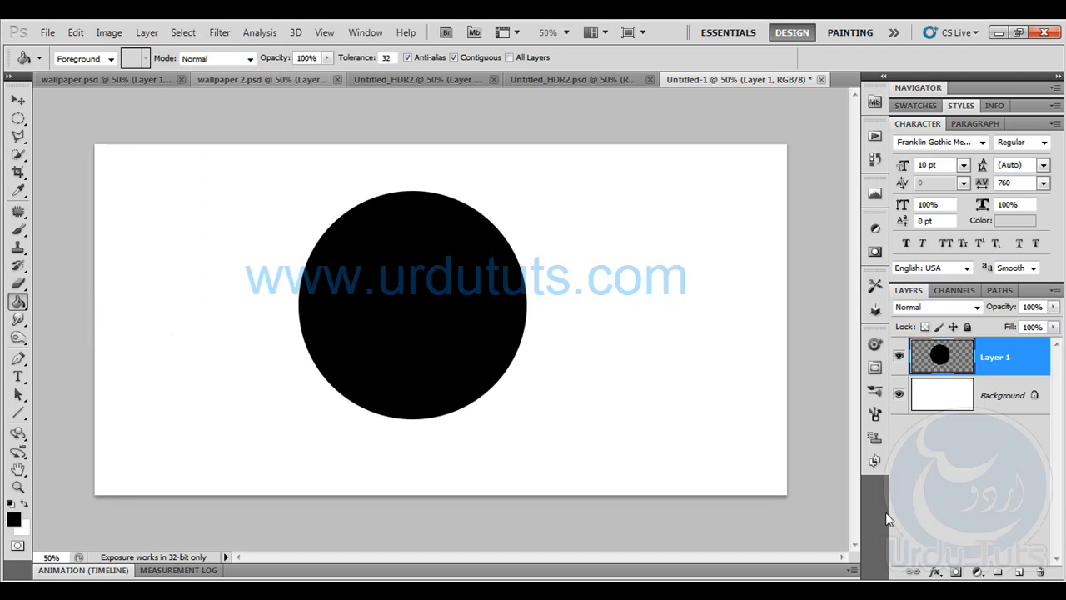
Add a Color Overlay effect to the black circle's layer through its blending options
right_click(972, 360)
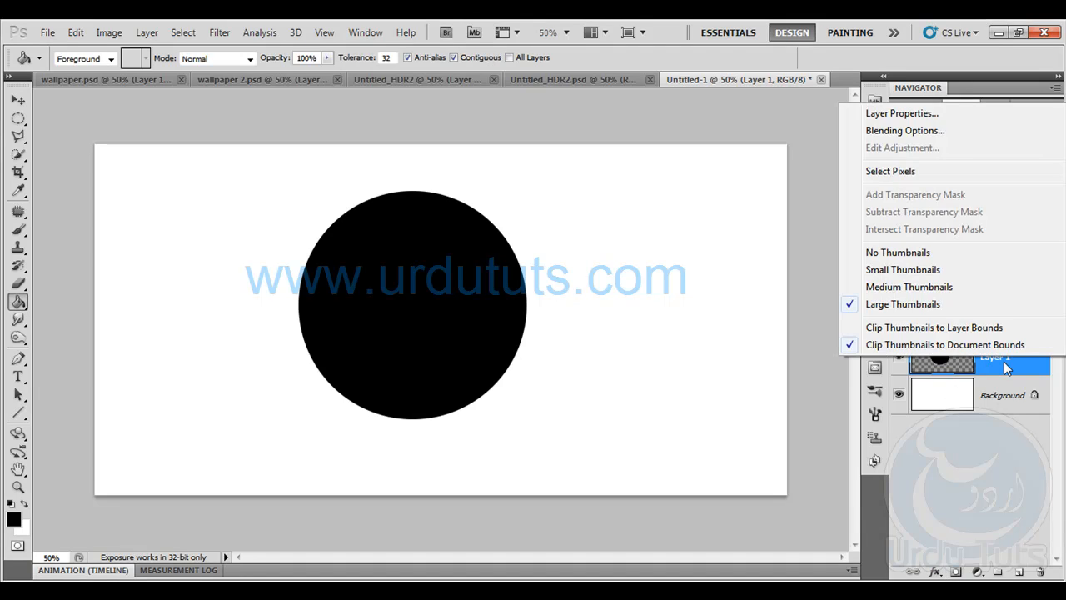
right_click(1005, 364)
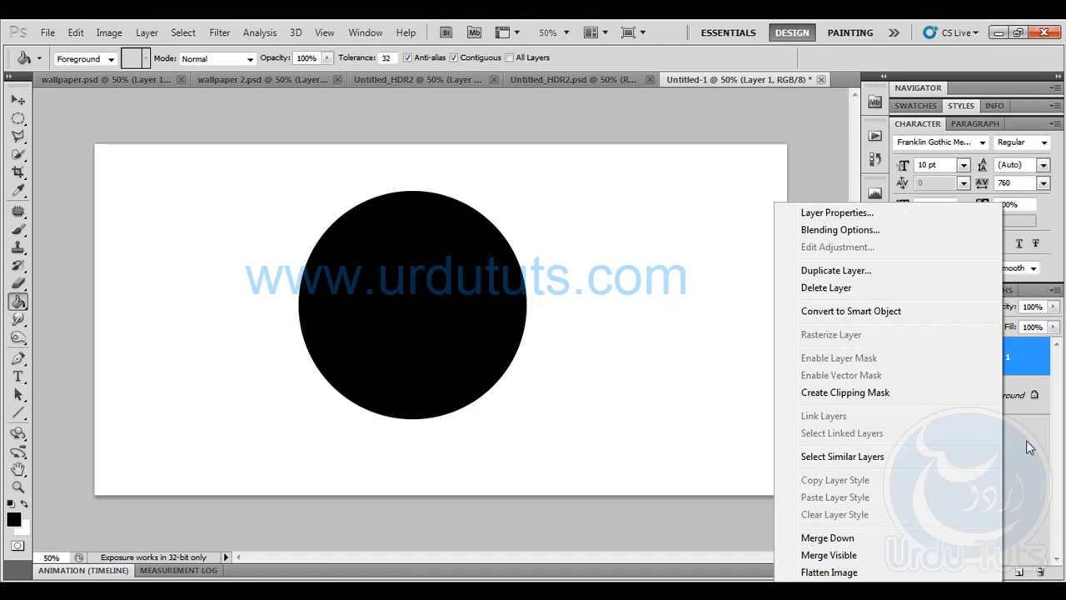
click(826, 233)
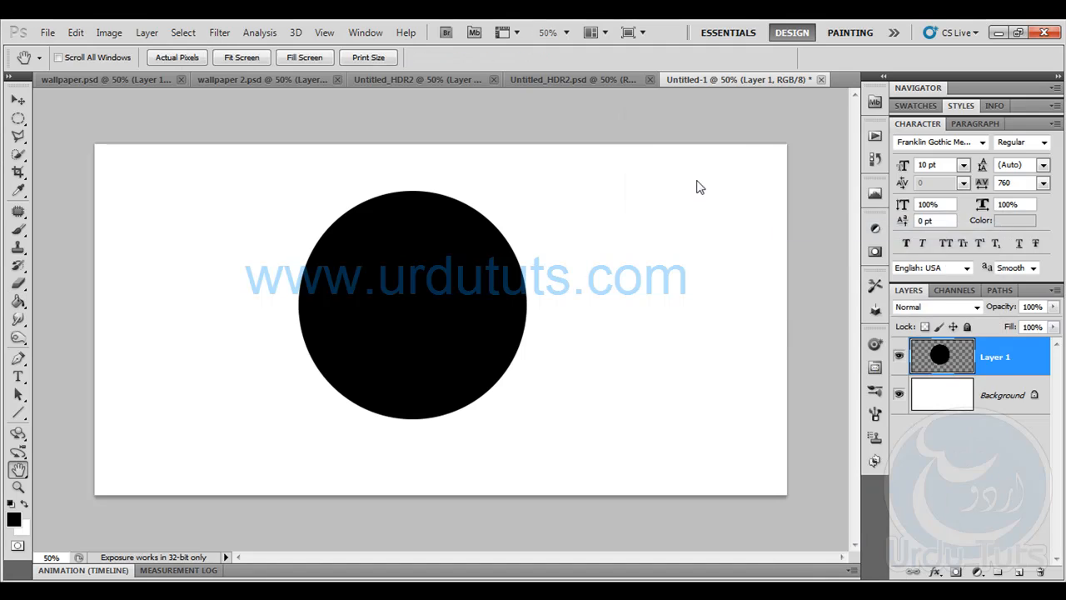
drag(738, 130, 697, 95)
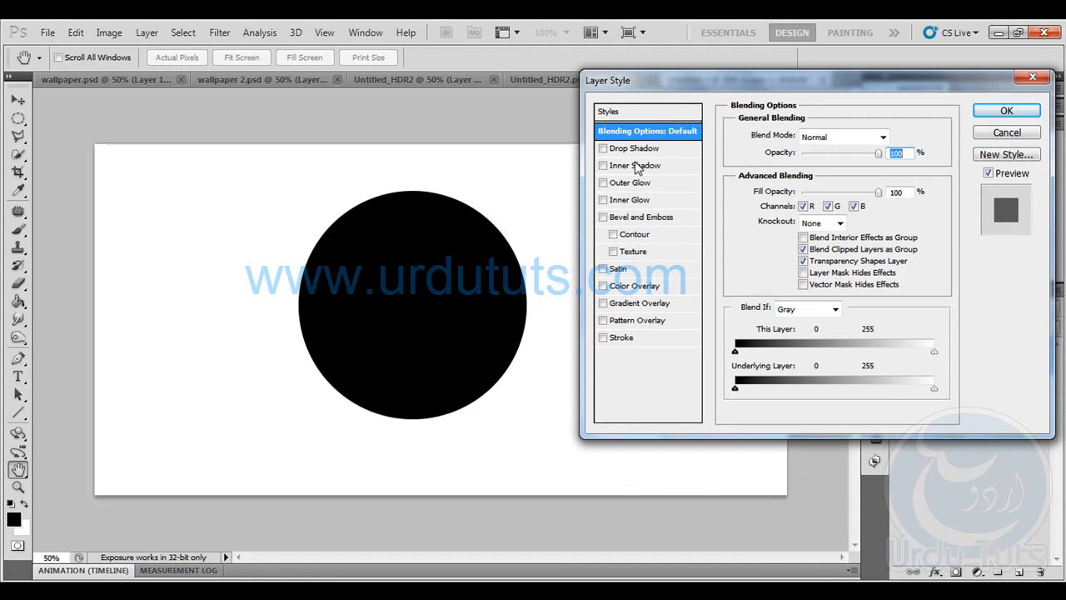
click(603, 287)
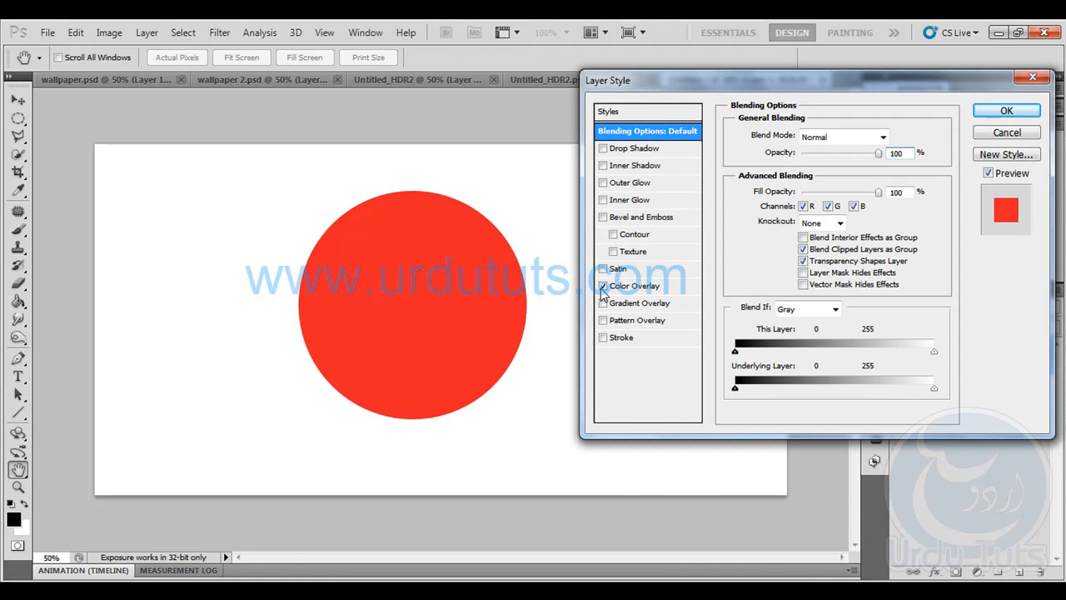
Set the circle's Color Overlay to bright yellow, #ffe400
click(637, 291)
click(890, 135)
drag(713, 265, 709, 317)
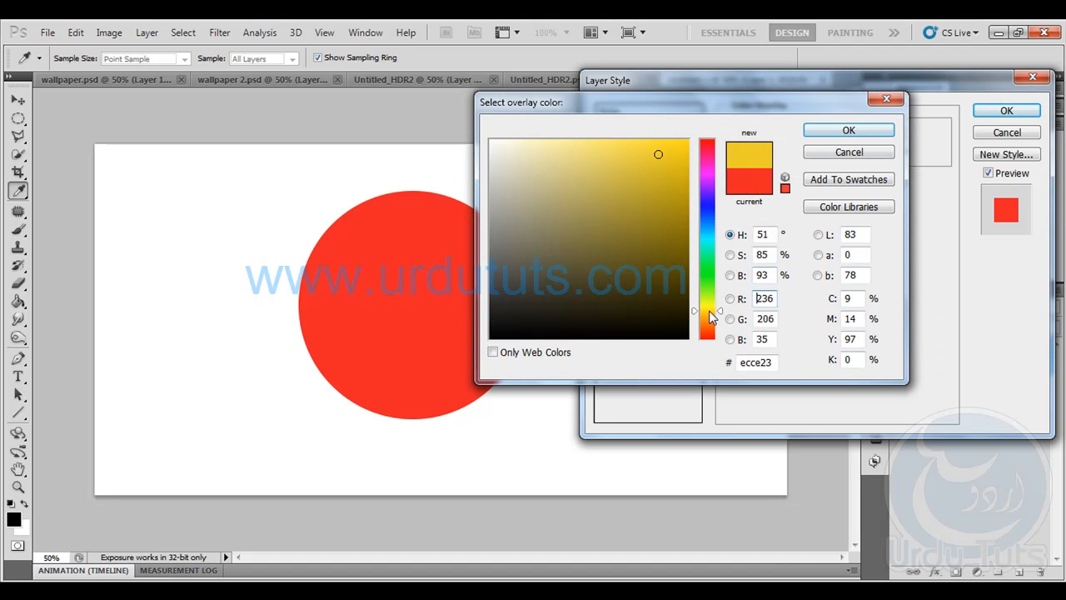
drag(642, 195, 711, 112)
click(716, 310)
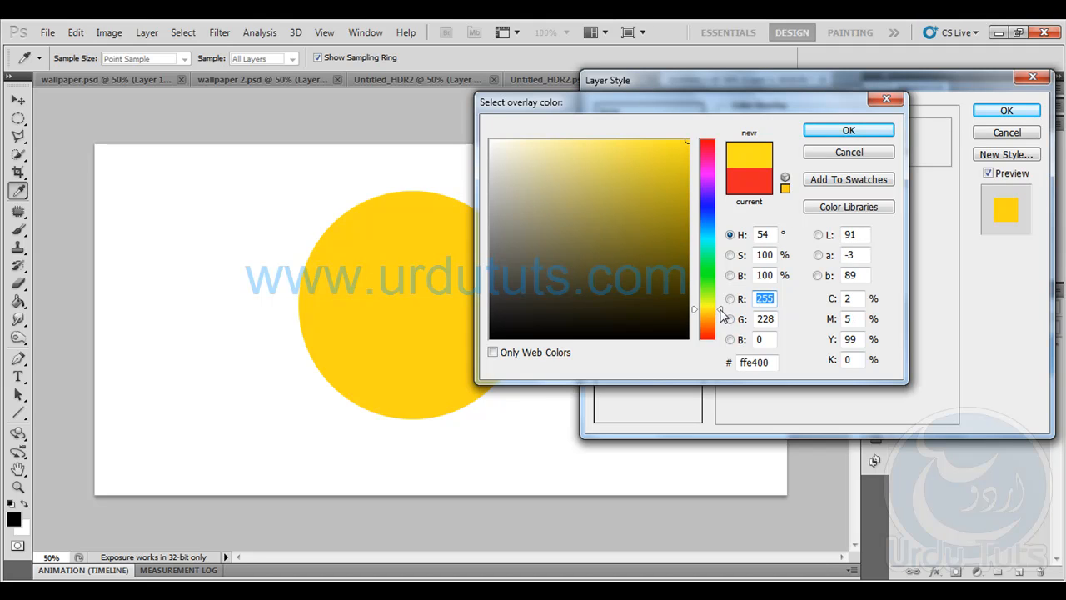
click(826, 131)
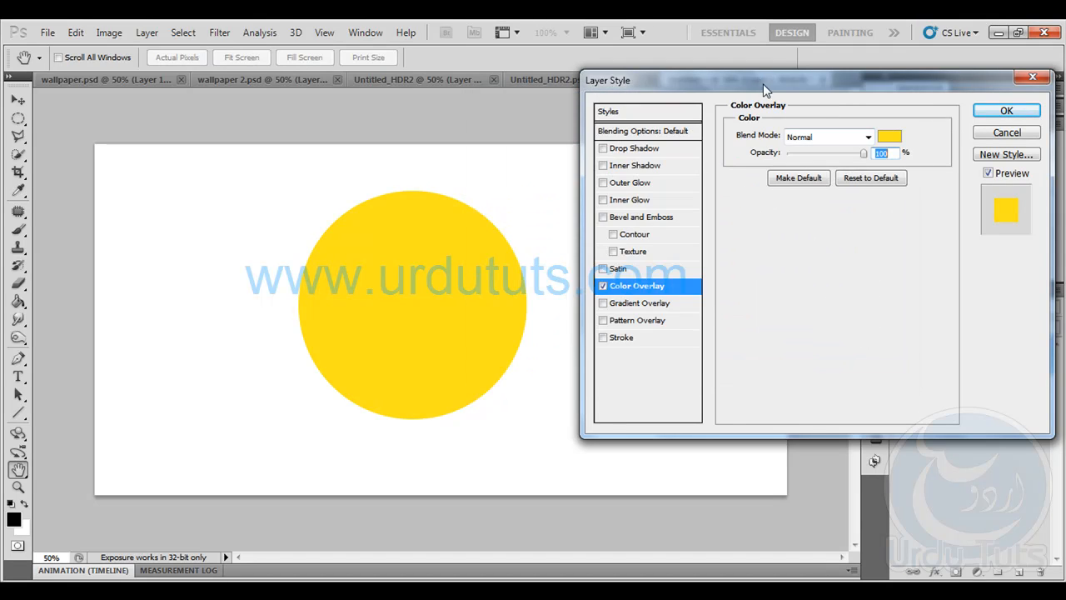
Add an Inner Glow effect to the circle and change its glow color to orange
drag(763, 83, 791, 183)
click(633, 300)
click(665, 305)
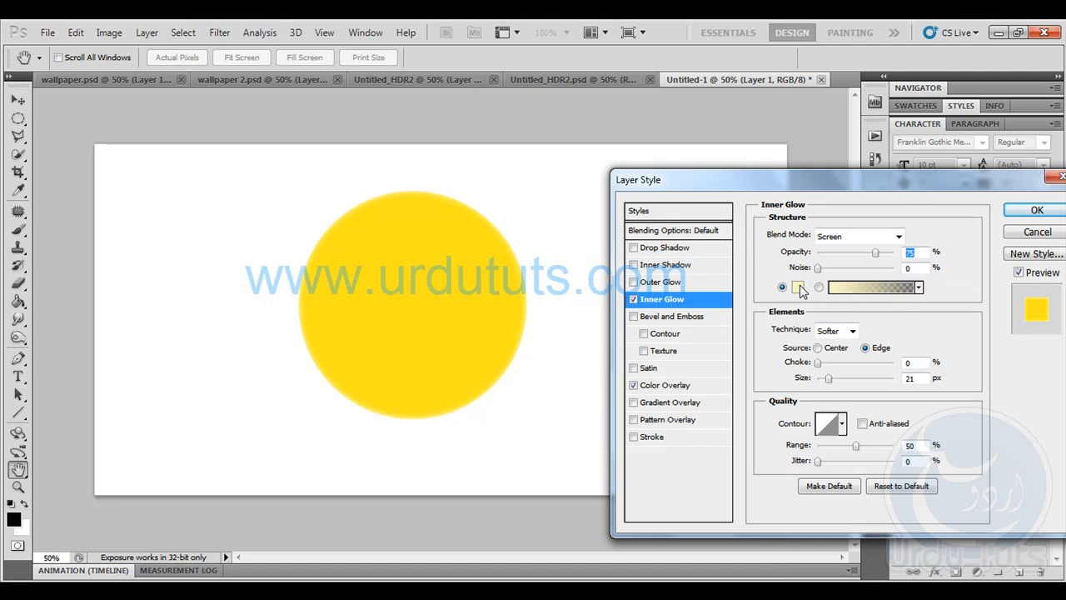
click(798, 288)
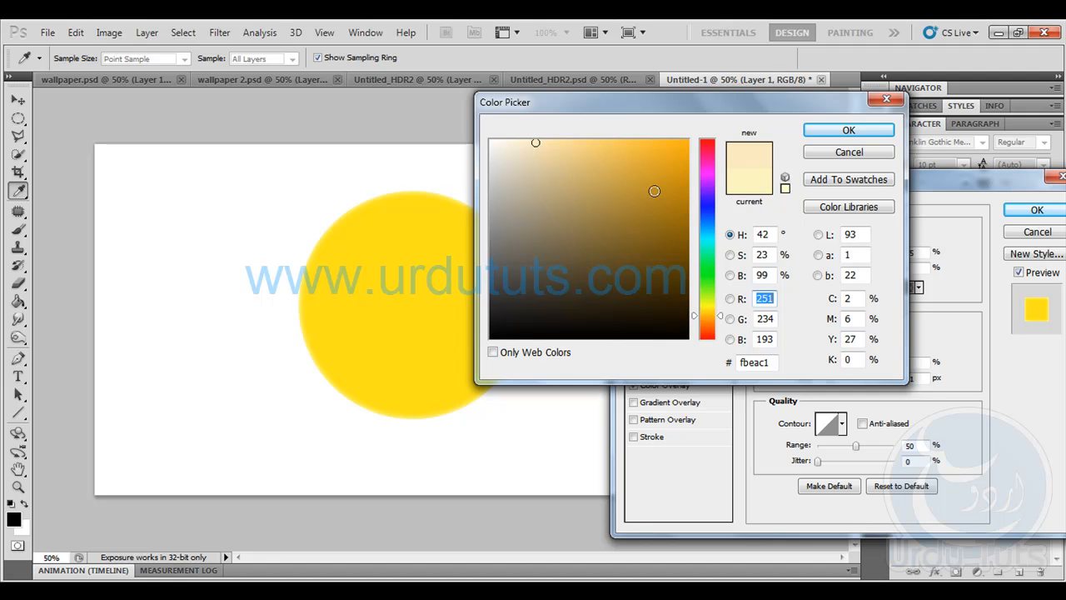
click(655, 163)
click(833, 132)
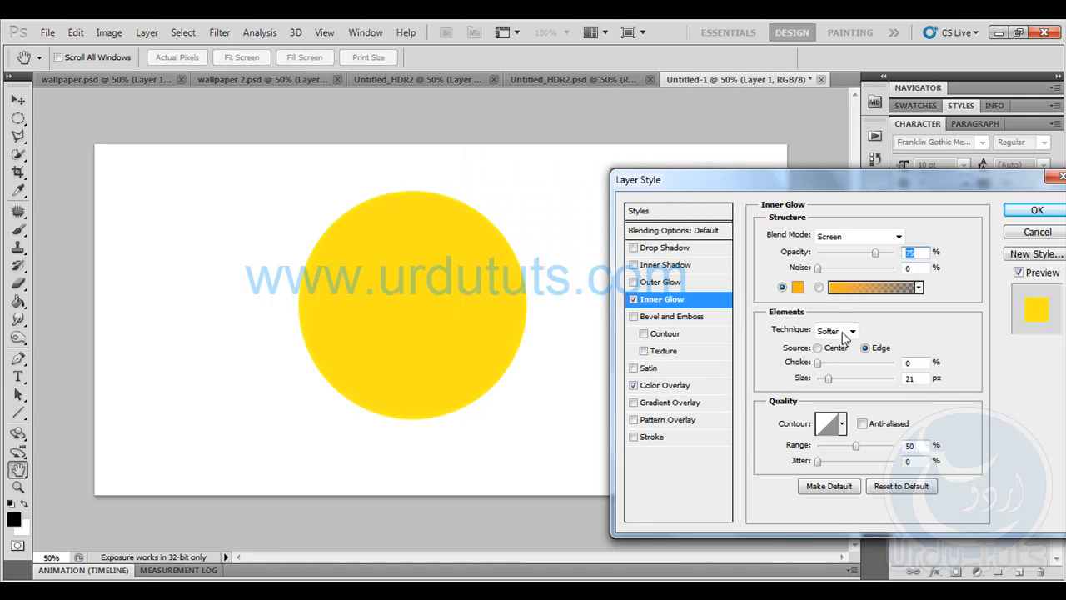
Try the Soft Light blend mode on the inner glow, with a size of 106 px and a choke of 33%
mouse_move(829, 380)
mouse_down()
mouse_move(853, 381)
mouse_move(822, 366)
mouse_move(836, 368)
mouse_up()
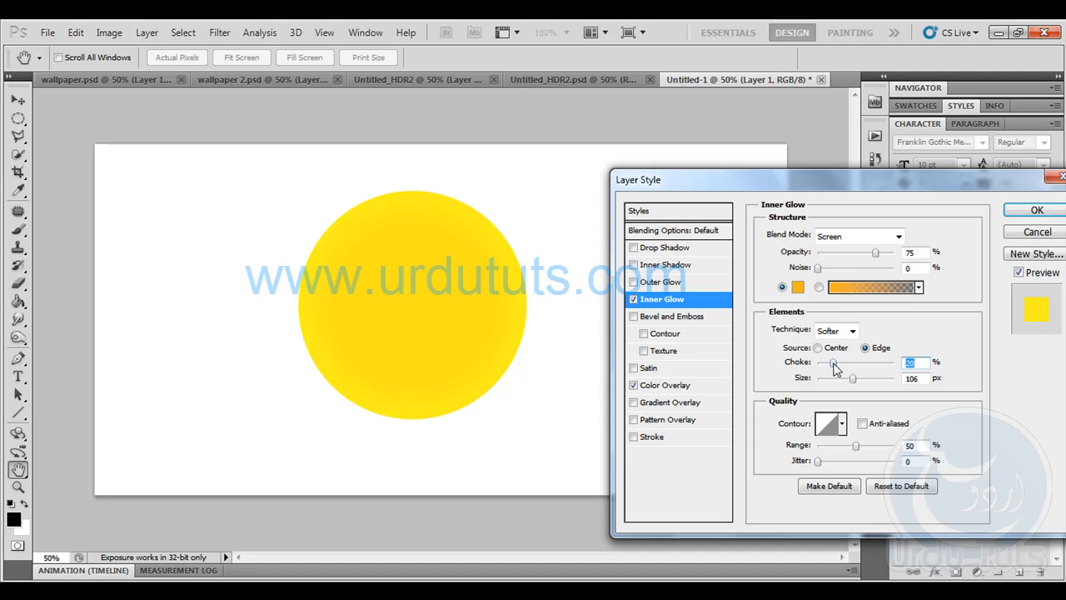
click(838, 233)
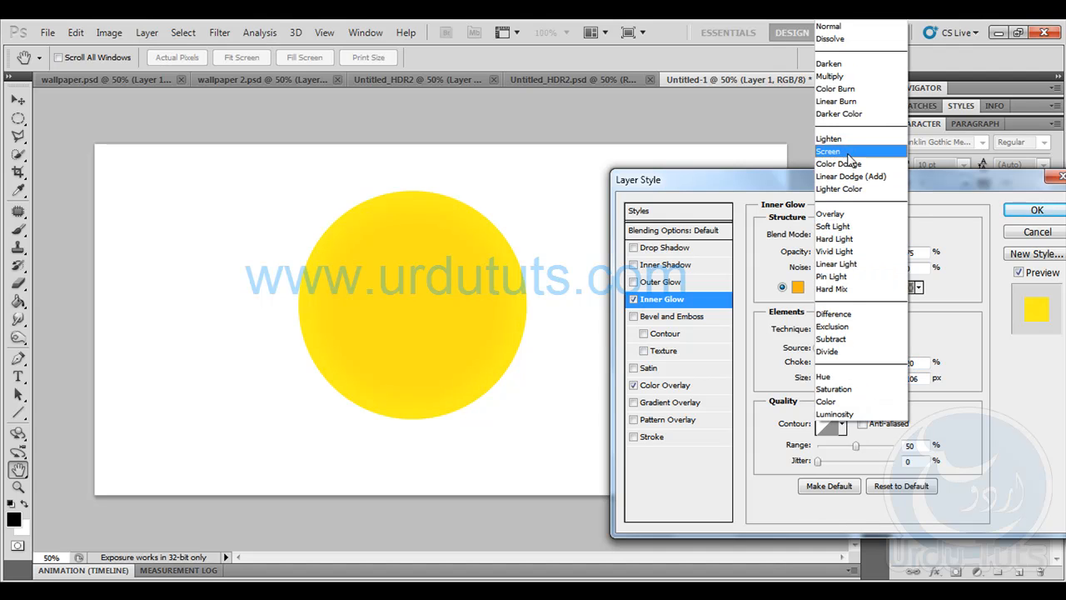
click(854, 214)
scroll(853, 240, down, 4)
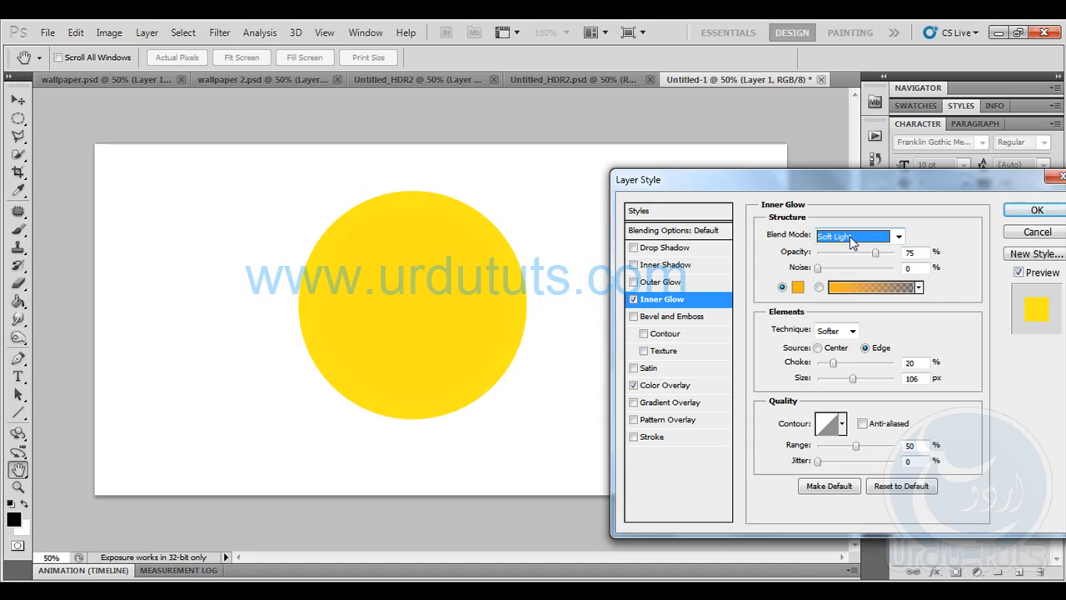
scroll(853, 243, up, 3)
scroll(851, 241, up, 5)
drag(835, 368, 844, 366)
Set the inner glow to Normal blend mode, 100% opacity, 12% choke and 92 px size
click(841, 236)
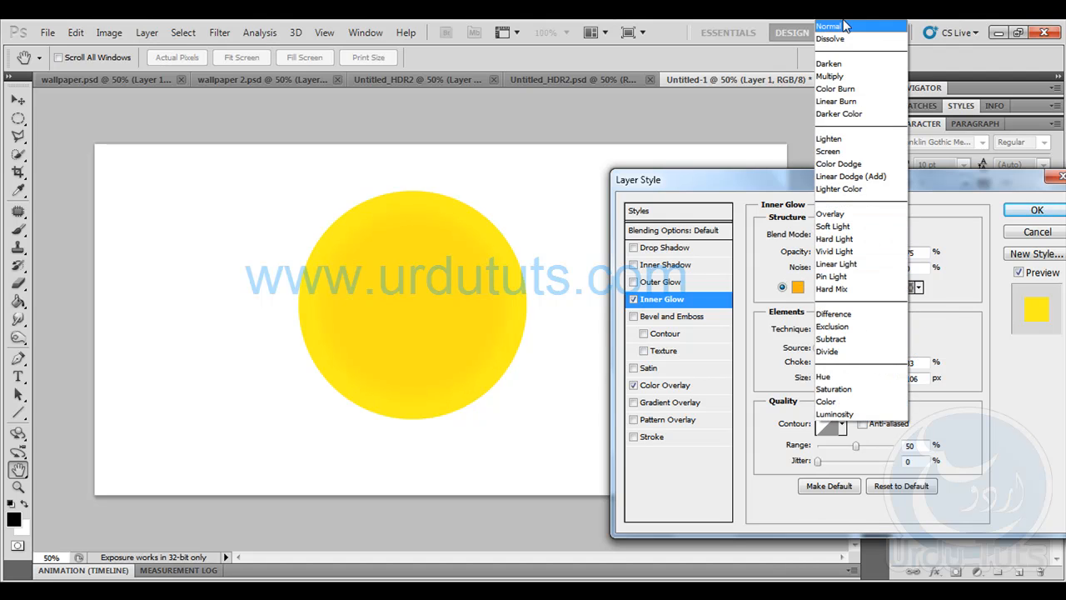
click(845, 27)
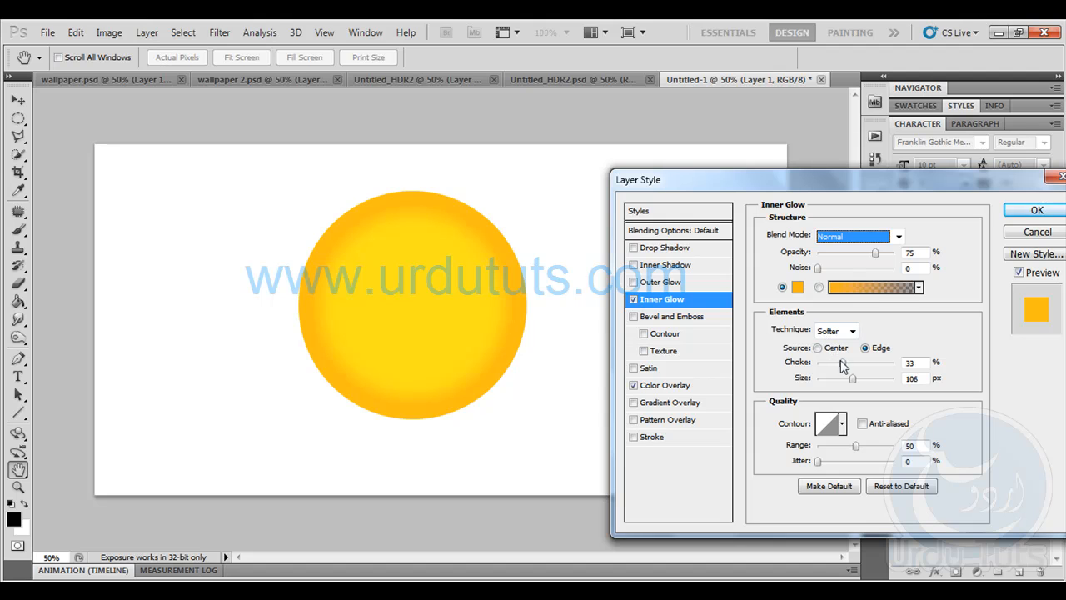
drag(879, 252, 890, 253)
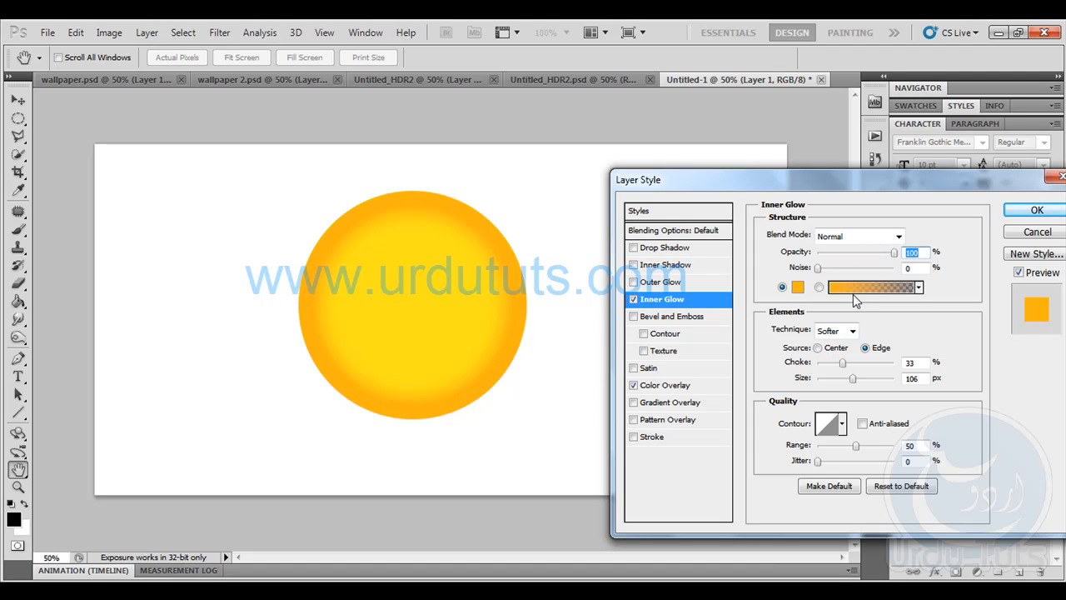
drag(837, 364, 852, 381)
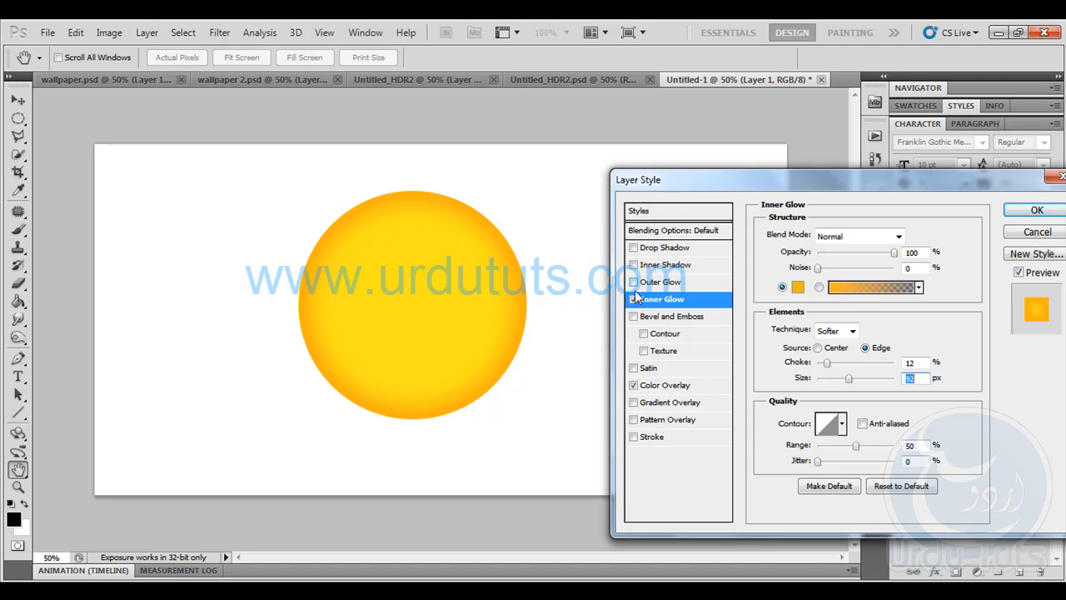
Add an Outer Glow effect with orange #febe14 sampled from the circle's edge as its color
click(661, 284)
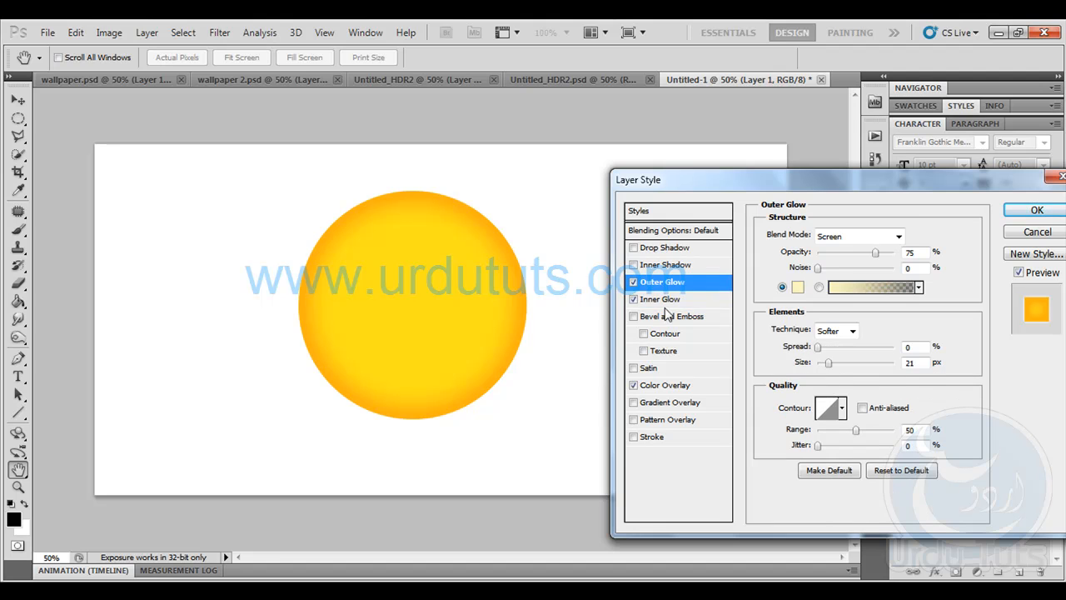
click(799, 287)
click(422, 195)
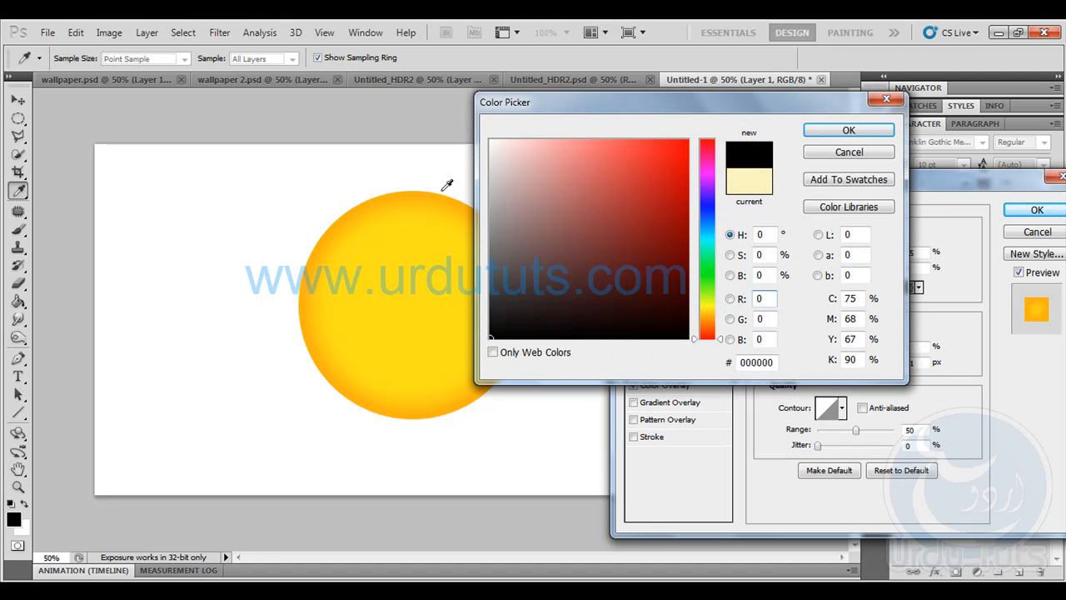
drag(468, 443, 1037, 309)
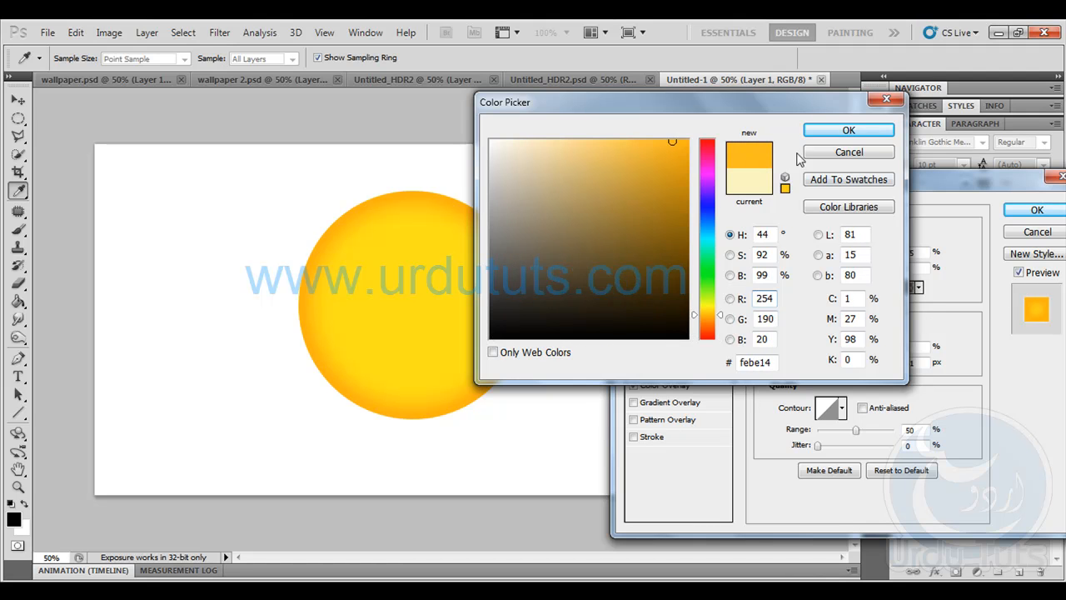
click(849, 130)
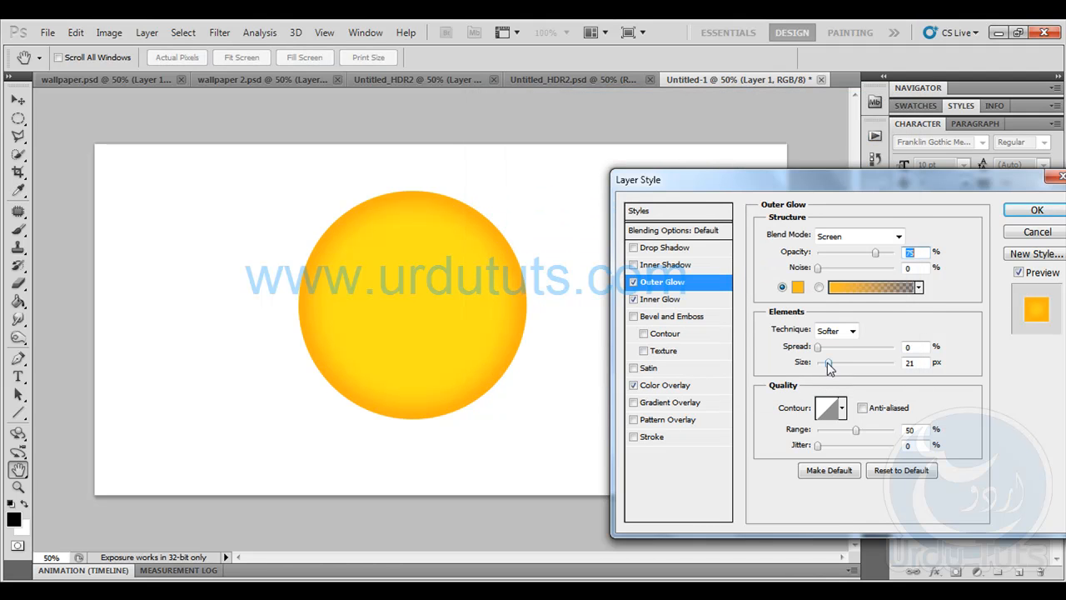
Set the outer glow to Normal blend mode with 0% spread and 172 px size, and apply the layer style
drag(830, 368, 841, 364)
click(833, 347)
click(831, 240)
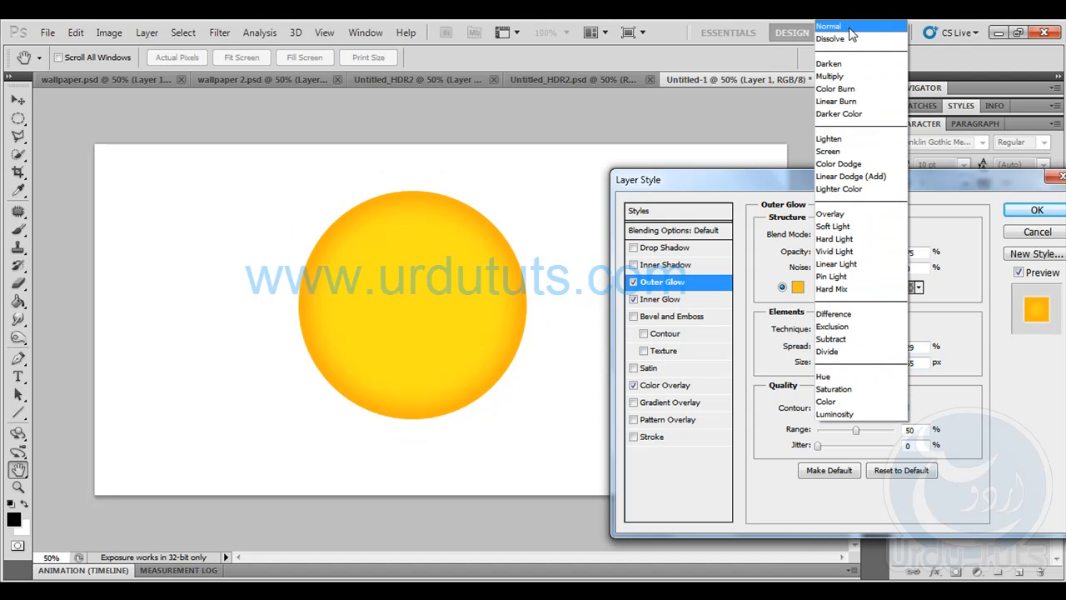
click(850, 28)
drag(841, 349, 817, 350)
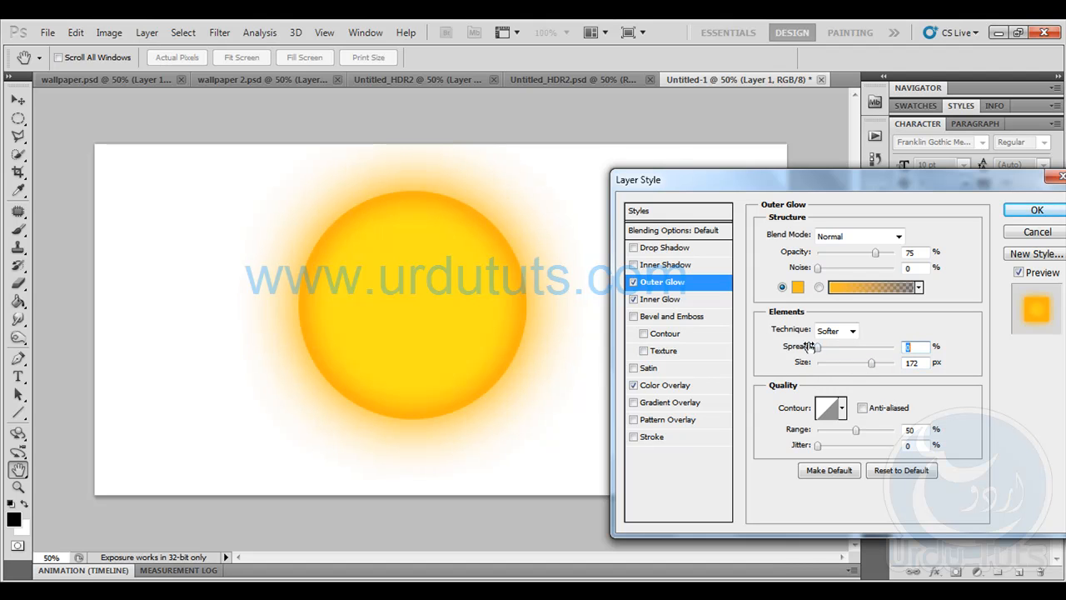
click(1020, 210)
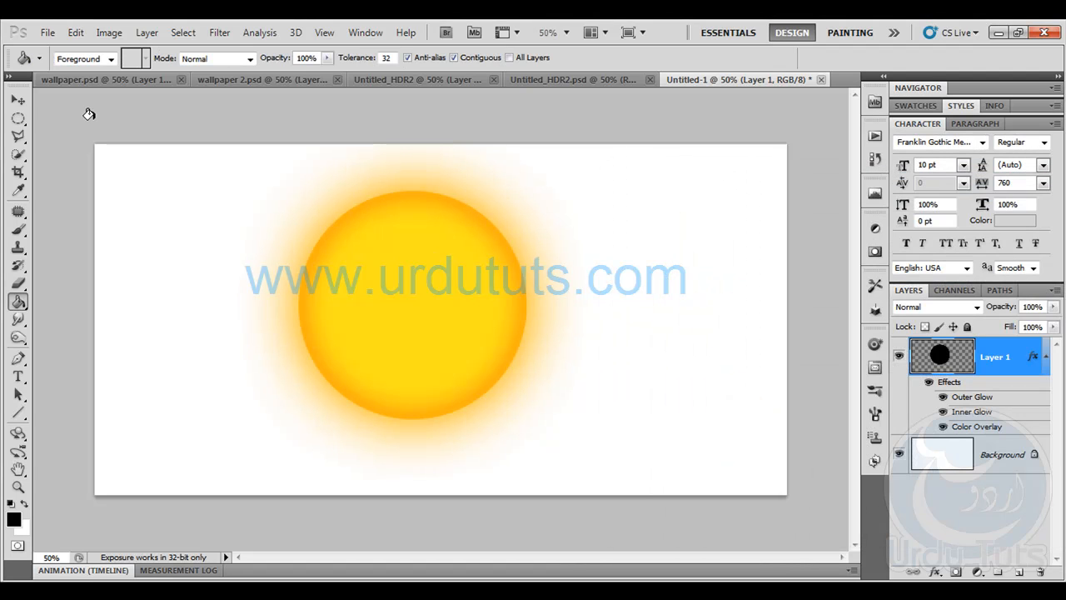
Load the circle's outline as a selection and render Clouds inside it on a new layer
ctrl+click(948, 363)
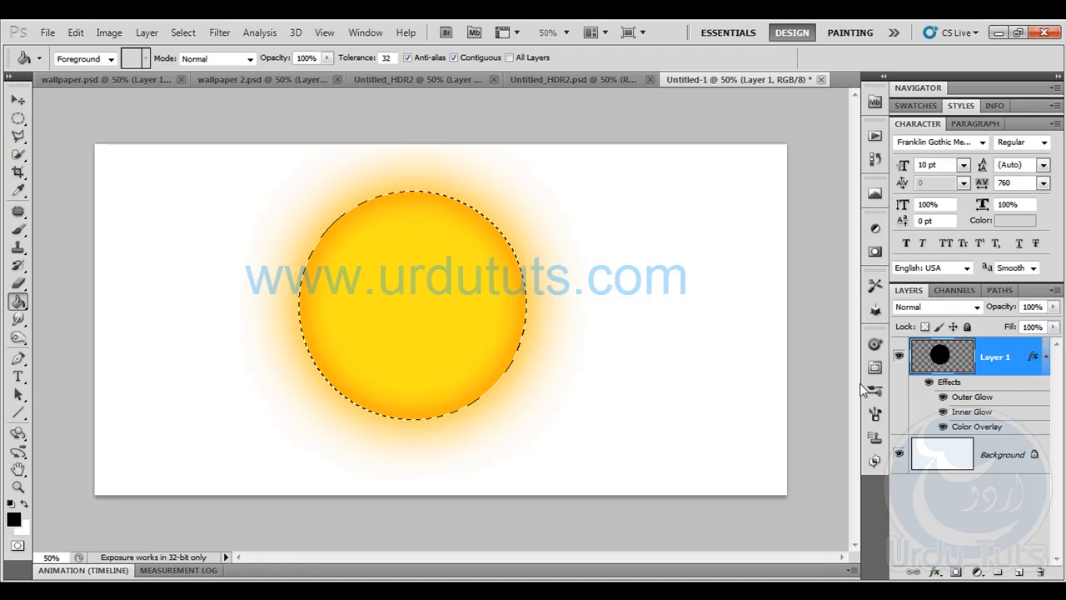
click(1020, 573)
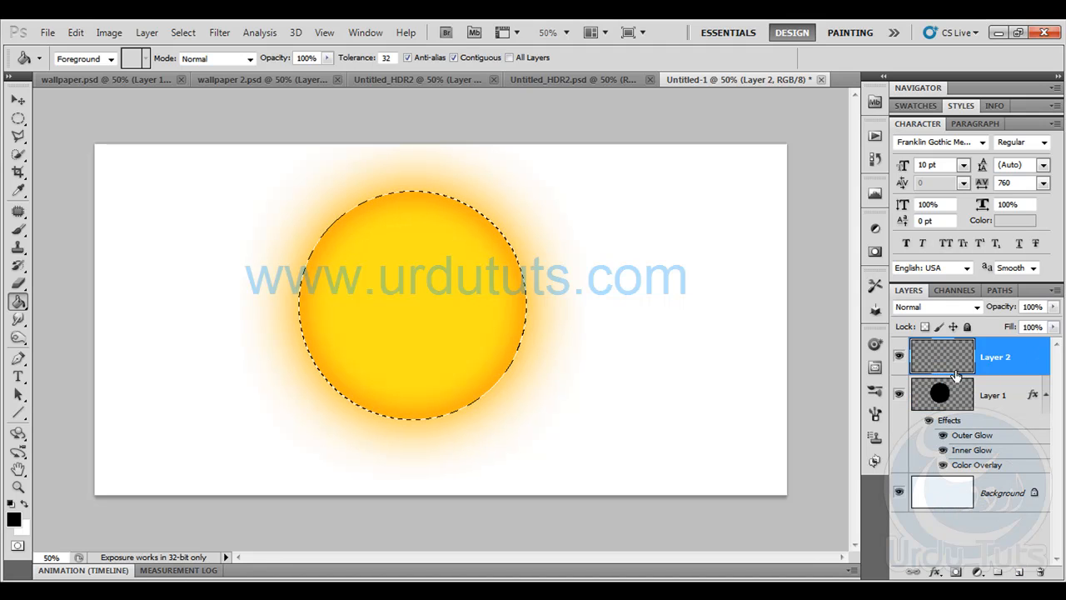
click(221, 35)
mouse_move(288, 249)
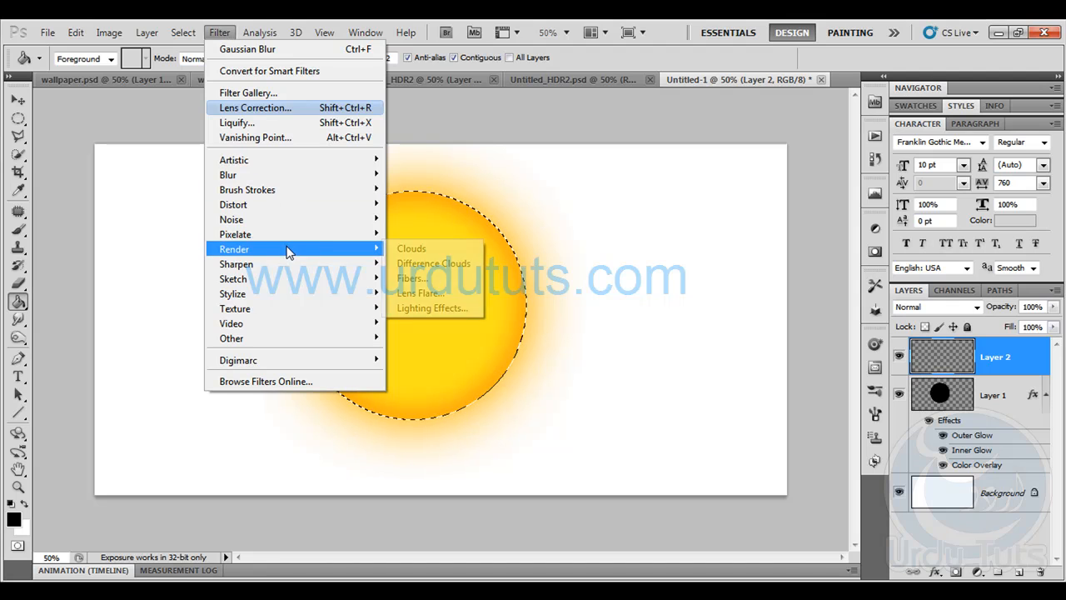
click(421, 255)
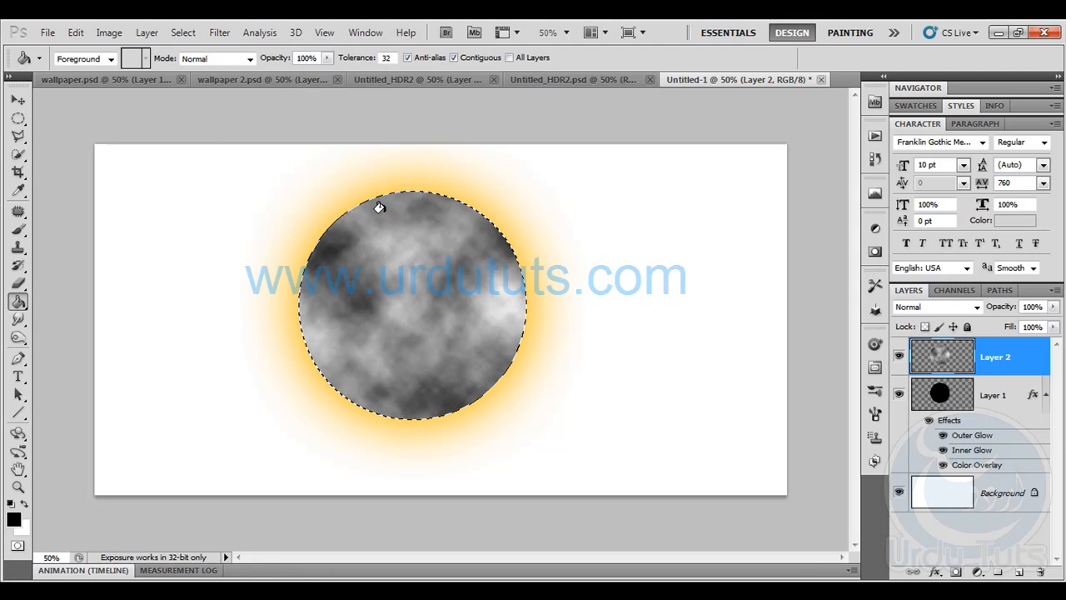
Deselect the circle and set the clouds layer's blend mode to Overlay
click(177, 39)
click(197, 64)
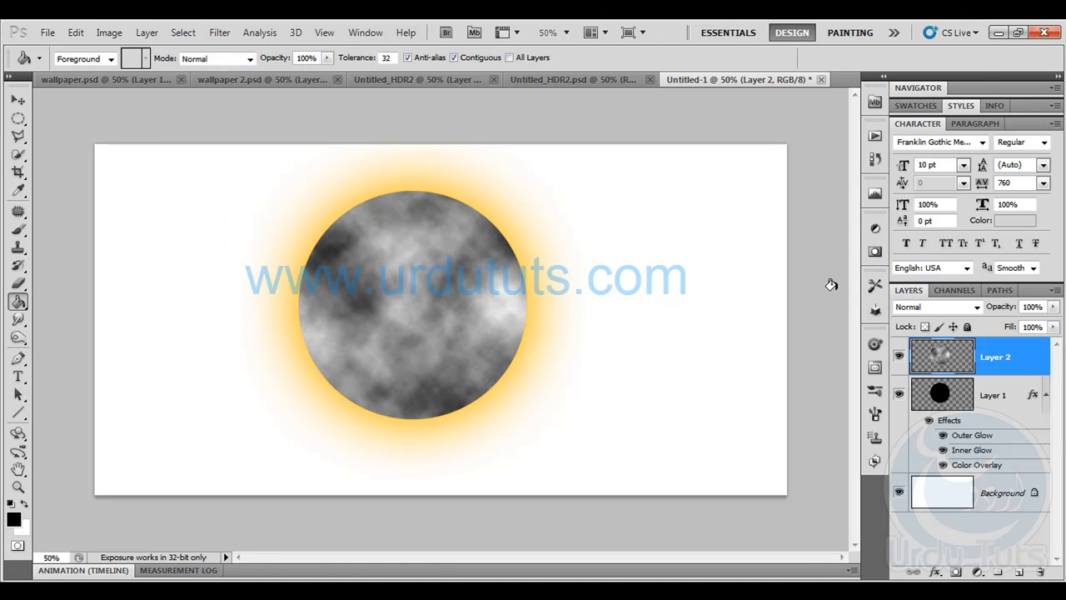
click(925, 308)
click(924, 210)
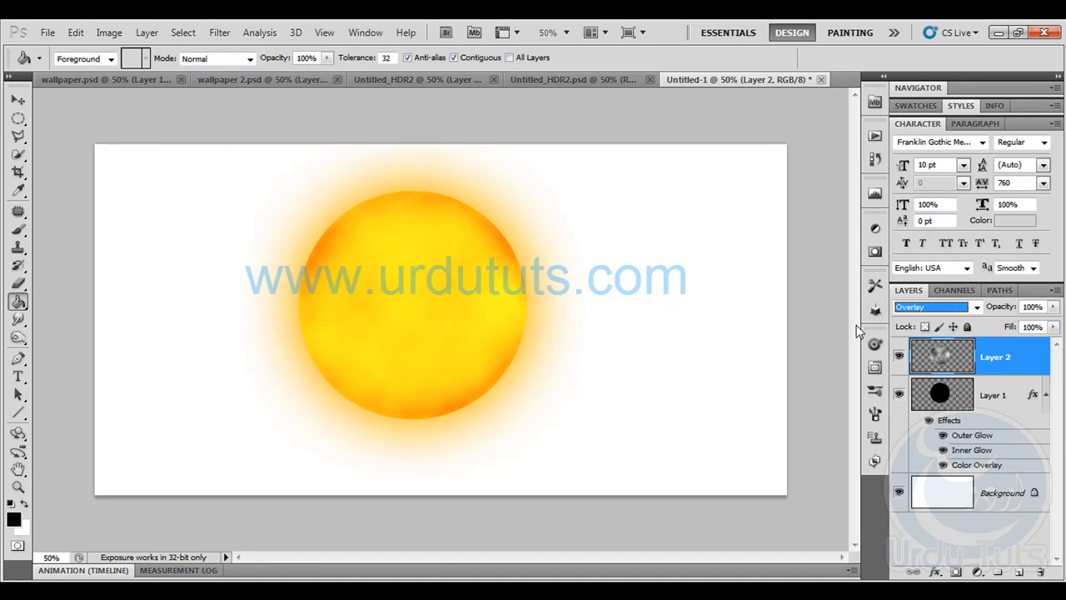
Merge the clouds layer and the glowing circle layer into a single sun layer
click(18, 99)
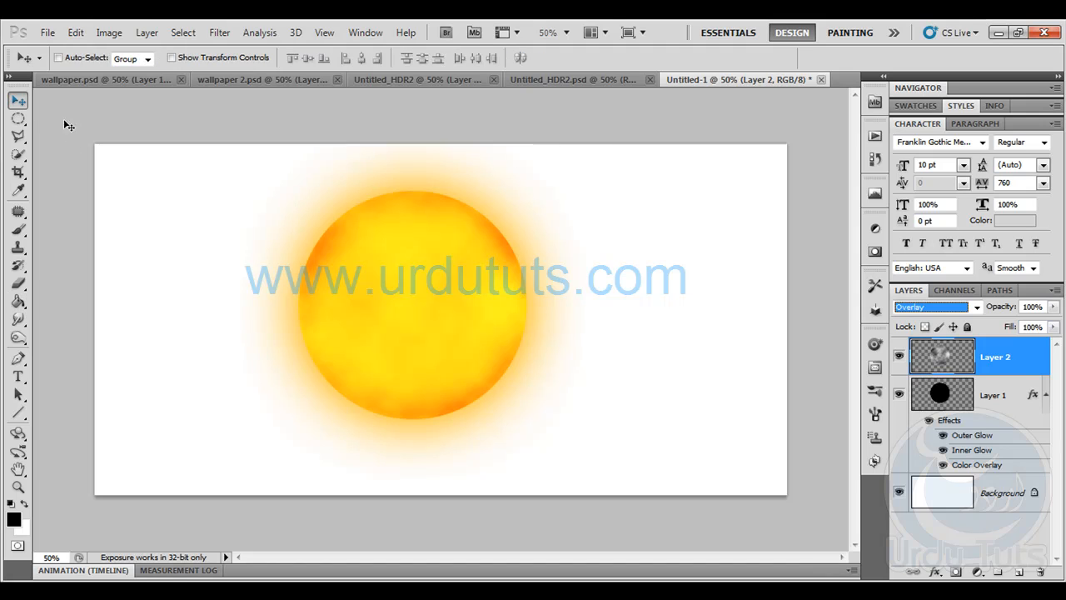
shift+click(991, 393)
key(ctrl+e)
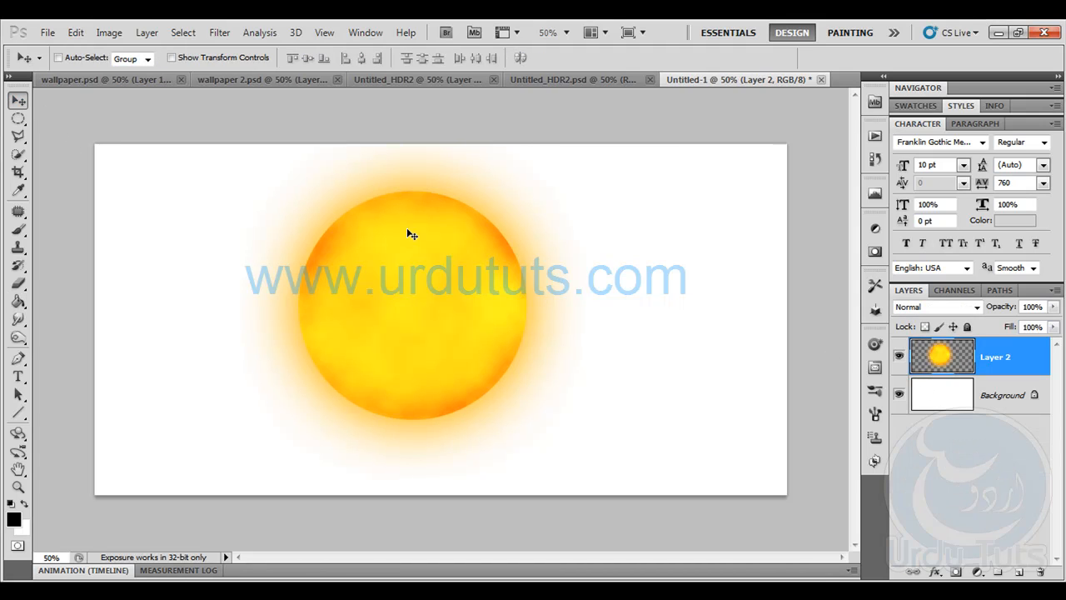
Copy the merged sun into the Untitled_HDR2 document, accepting the different bit depth
drag(467, 306, 516, 277)
click(521, 255)
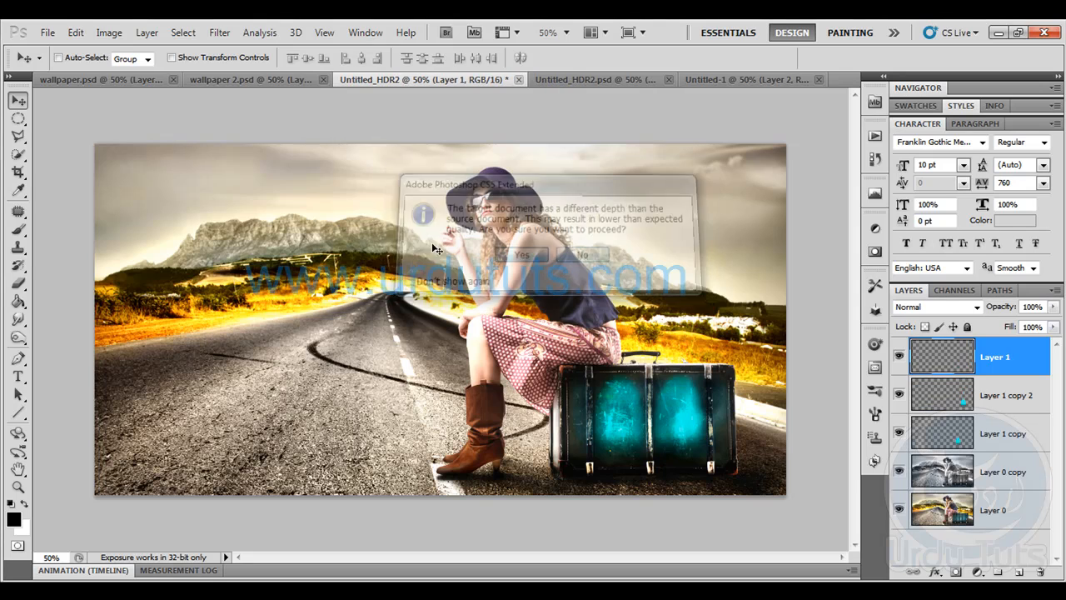
drag(324, 245, 321, 306)
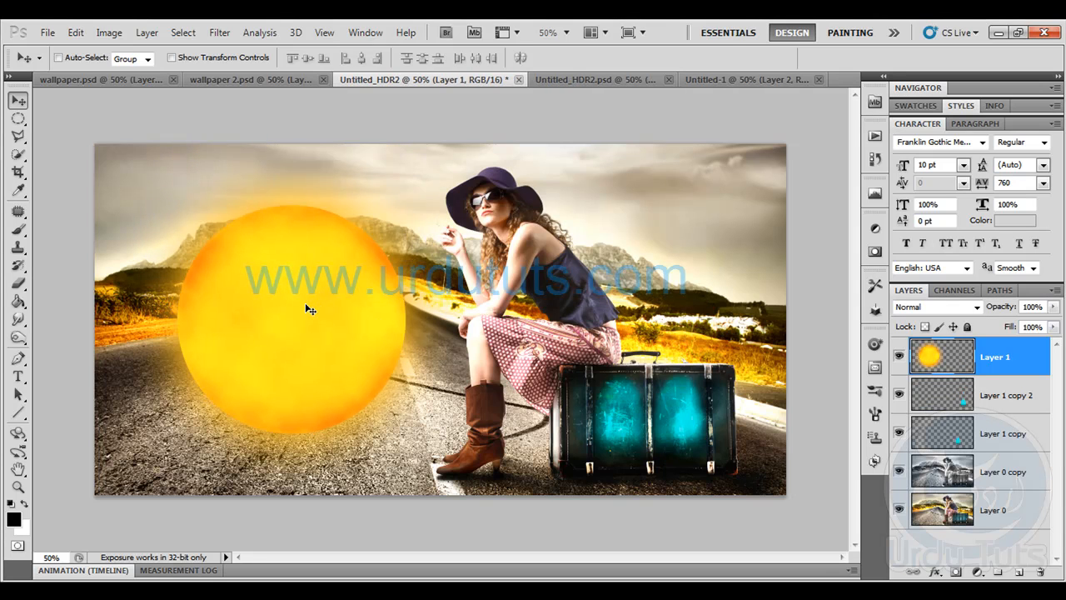
Scale the sun to about 49% and place it in the upper-left sky over the mountains
key(ctrl+t)
drag(116, 147, 308, 338)
drag(364, 372, 157, 181)
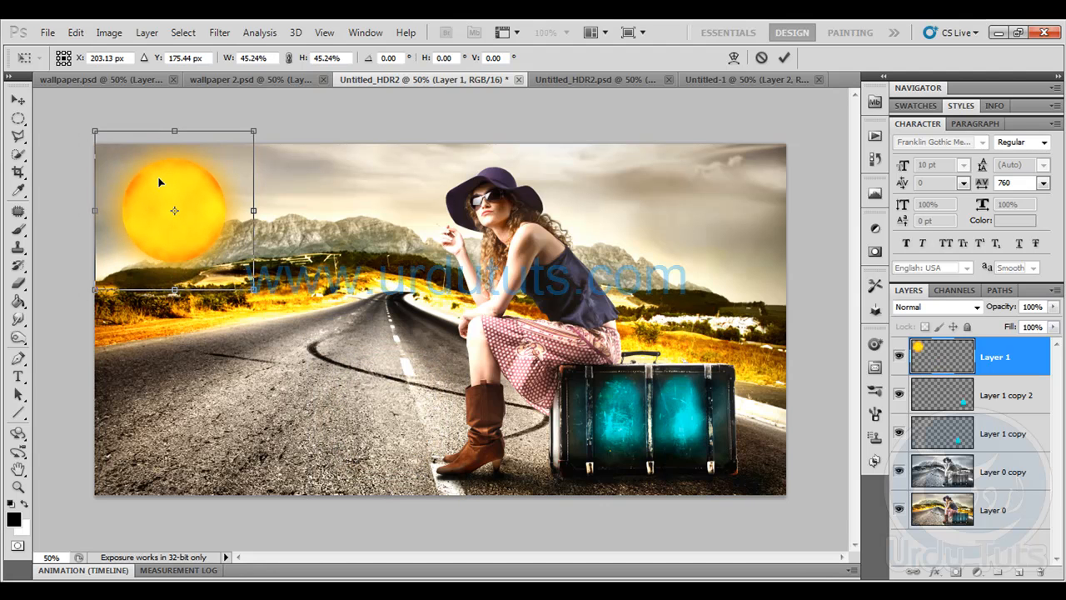
drag(96, 132, 82, 119)
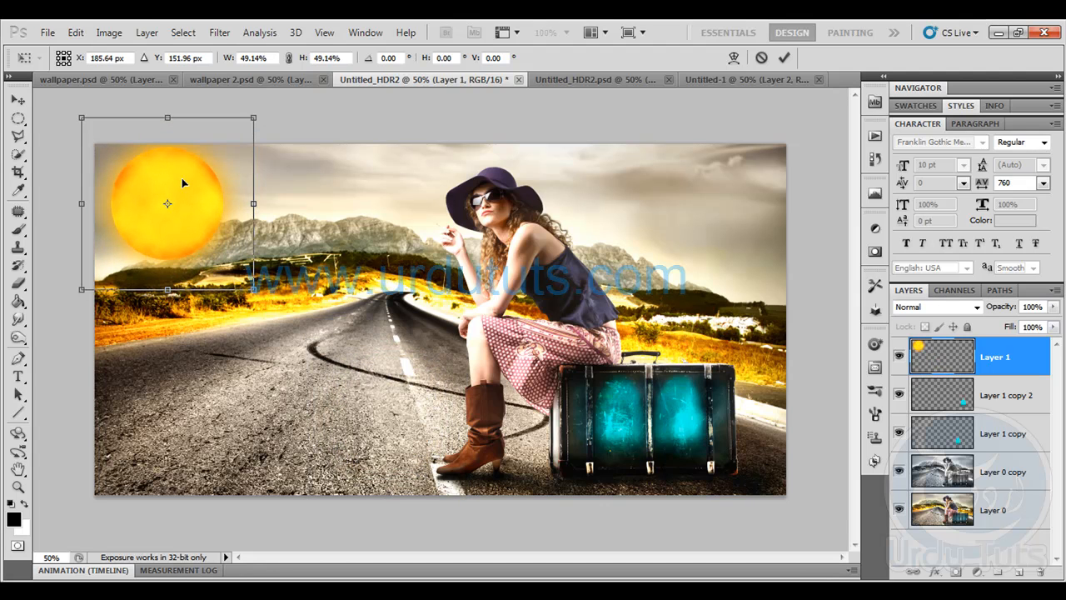
key(Return)
Lower the sun layer's opacity to 56% so the mountain ridge shows through
scroll(298, 271, up, 3)
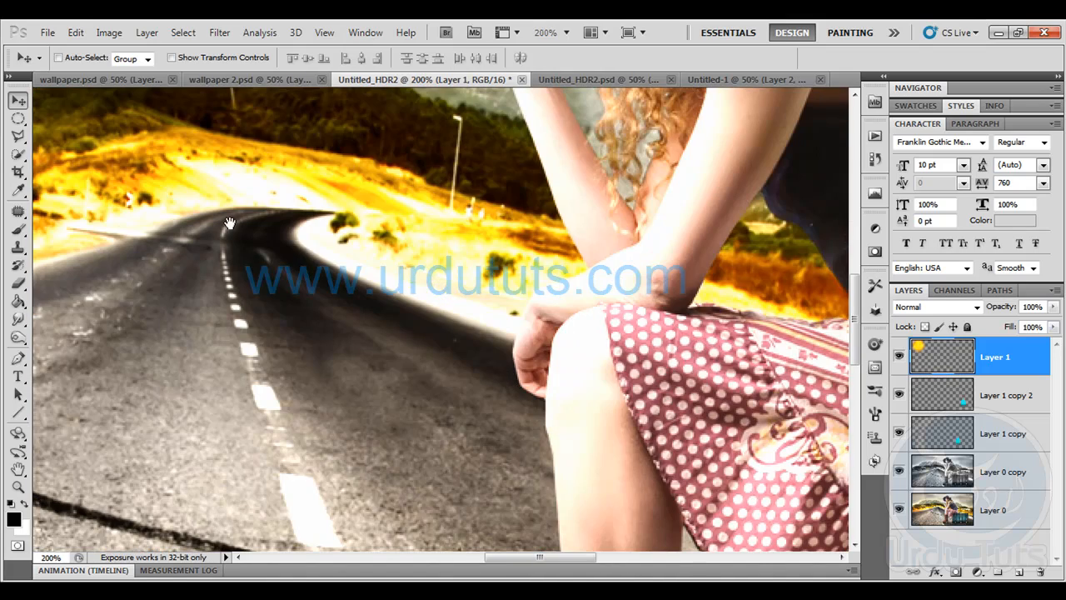
drag(229, 224, 583, 399)
drag(329, 219, 685, 312)
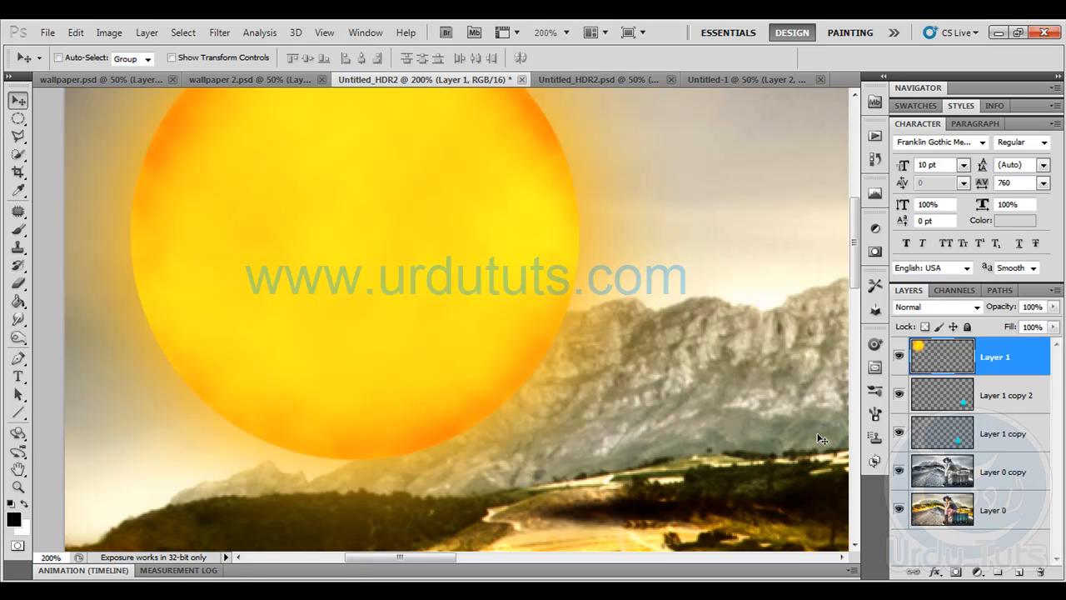
drag(1000, 314, 965, 315)
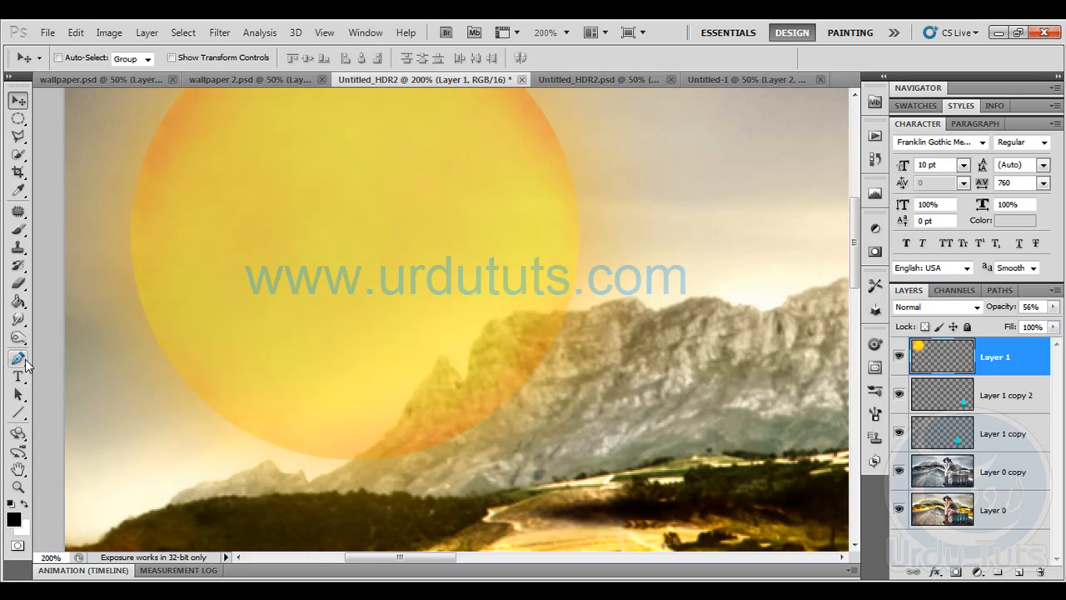
Trace a closed Pen path along the mountain ridge where it overlaps the sun, closing it through the hills below
click(23, 359)
key(ctrl+plus)
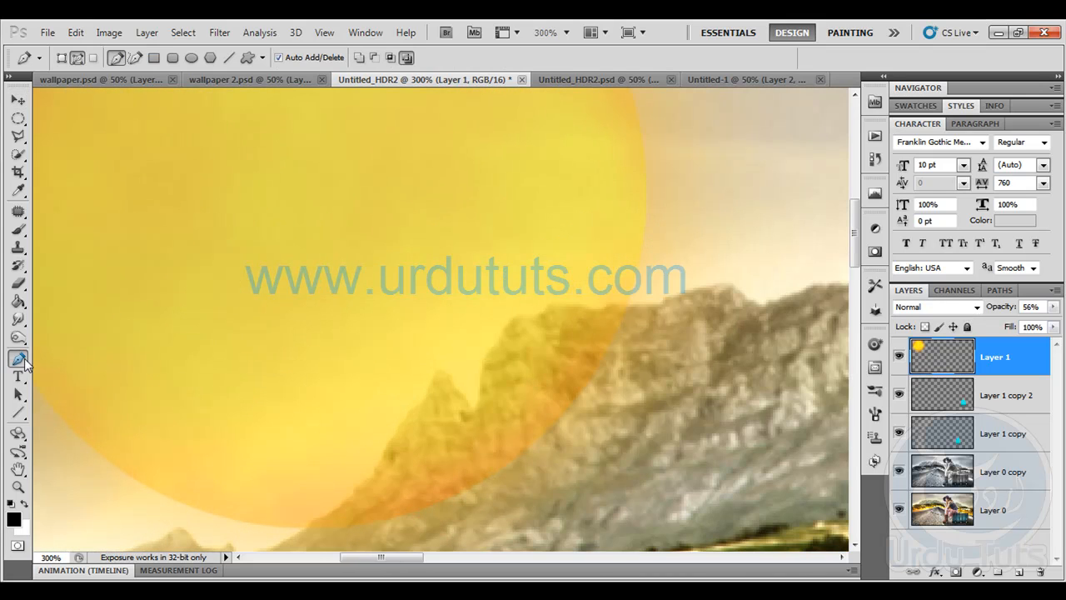
drag(293, 394, 297, 254)
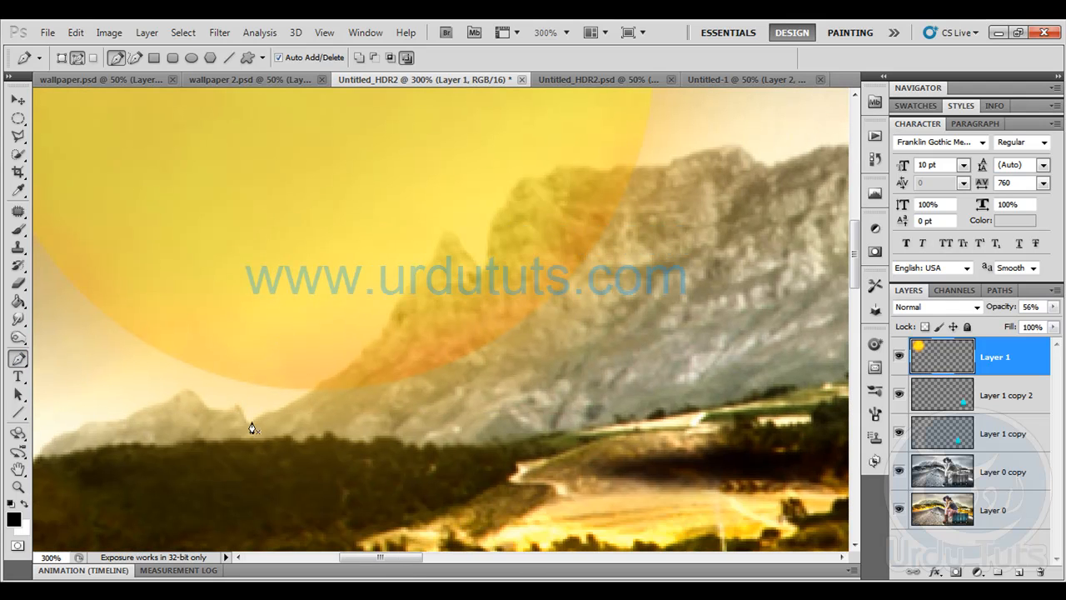
drag(397, 300, 428, 217)
alt+click(396, 302)
click(434, 256)
click(438, 237)
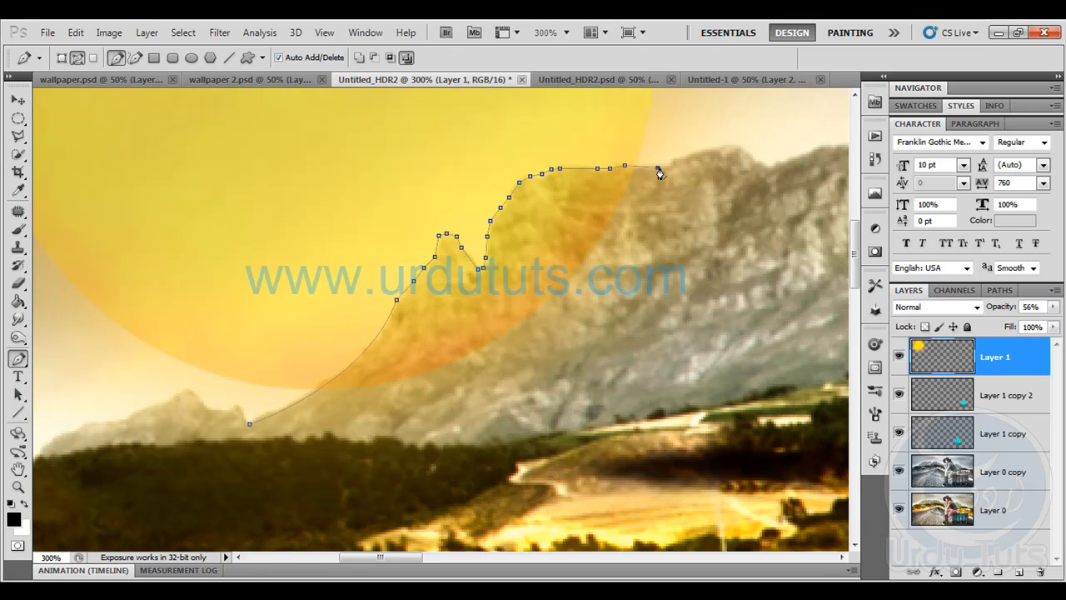
click(565, 506)
click(386, 534)
click(222, 495)
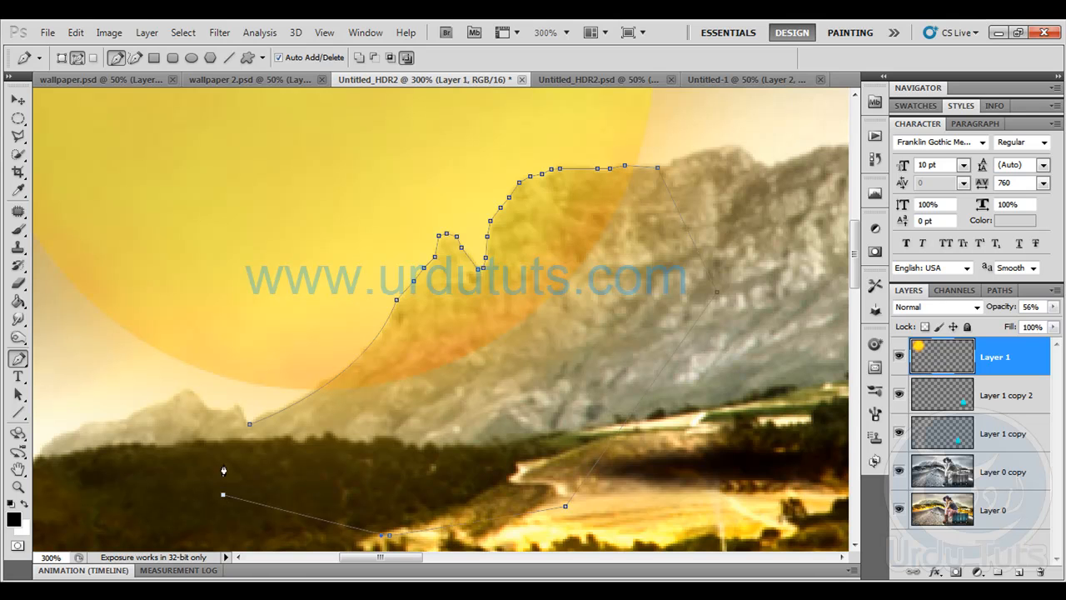
click(249, 427)
key(ctrl+0)
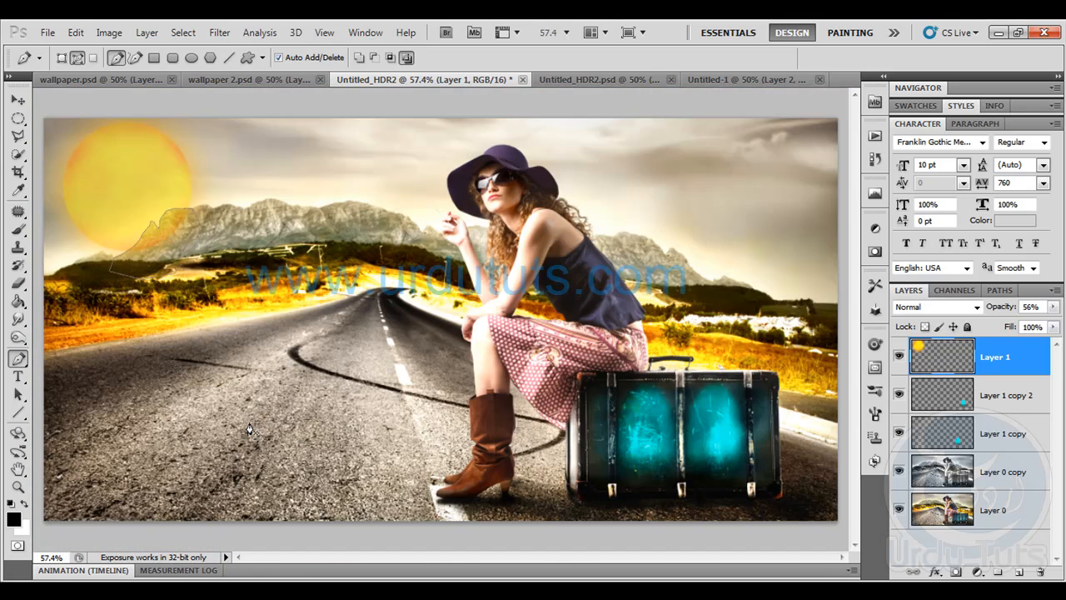
Cut away the sun layer inside the path using a selection with 0 pixels feather, and set the layer's opacity to 71%
right_click(167, 227)
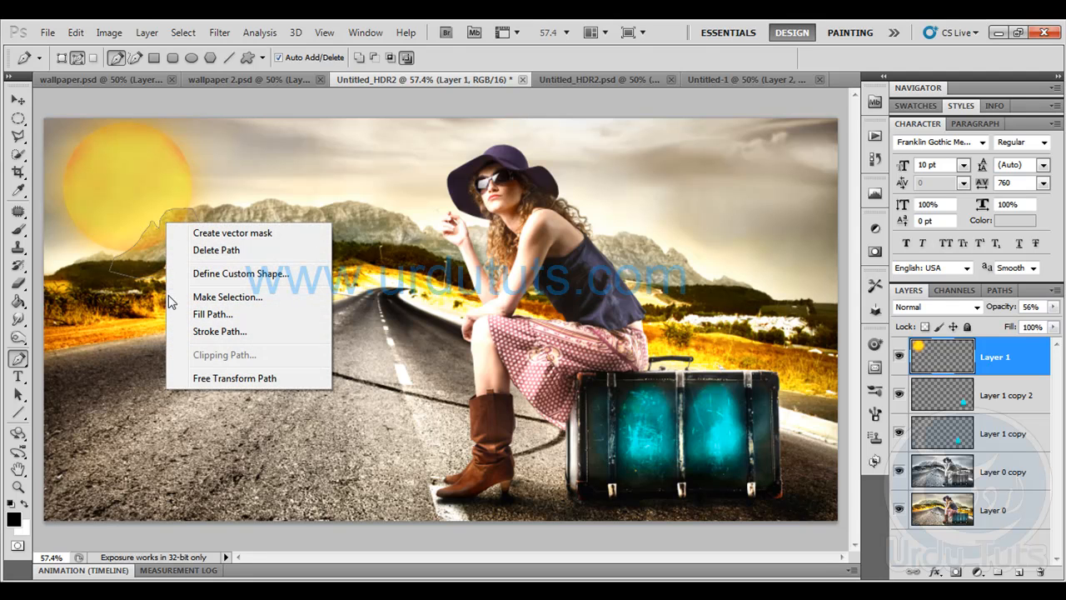
click(204, 301)
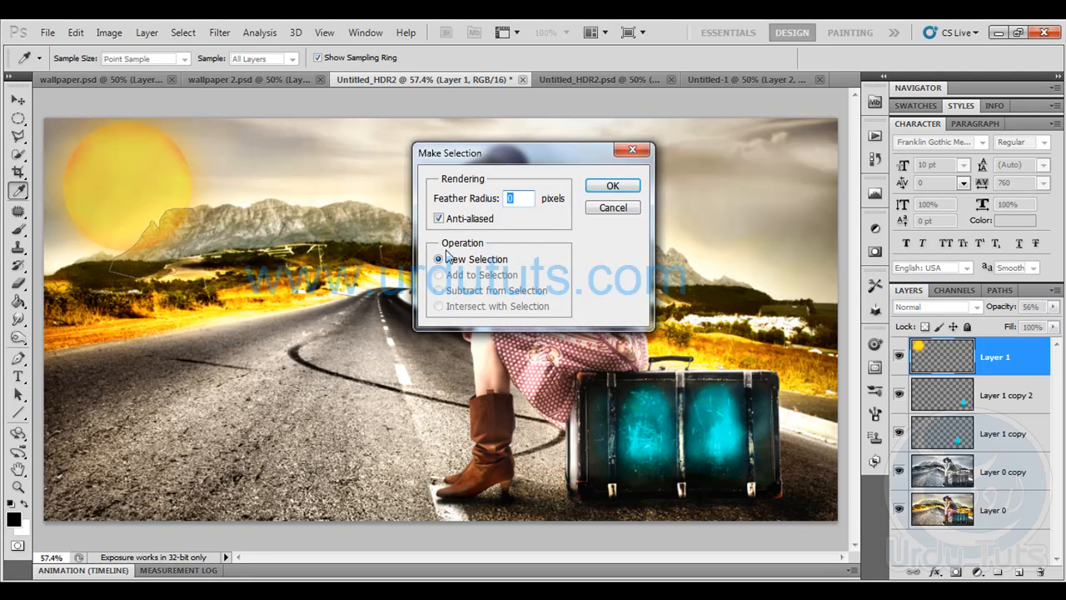
click(613, 184)
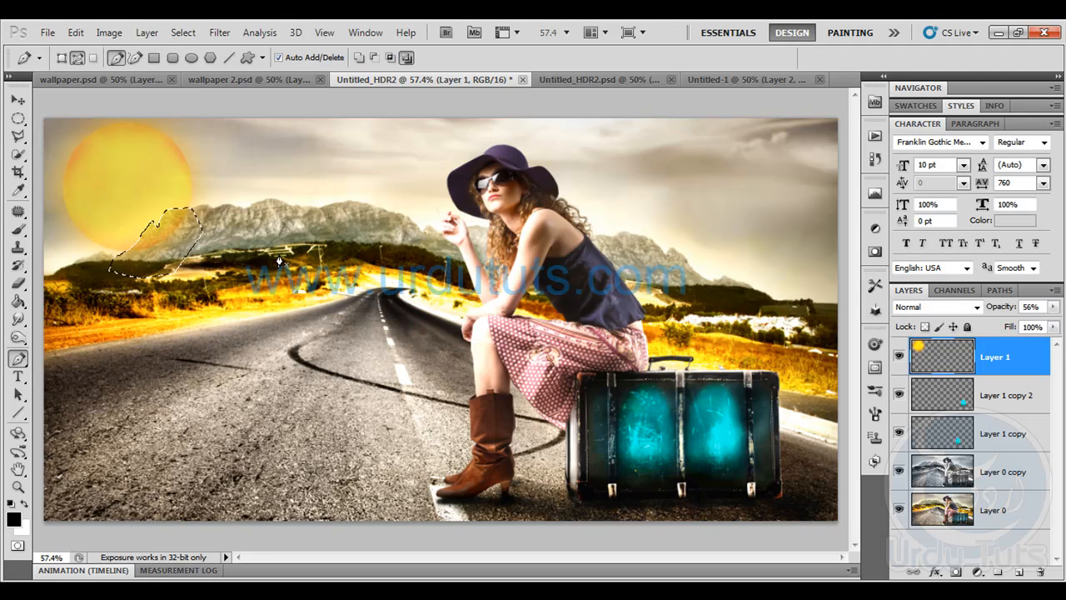
key(Delete)
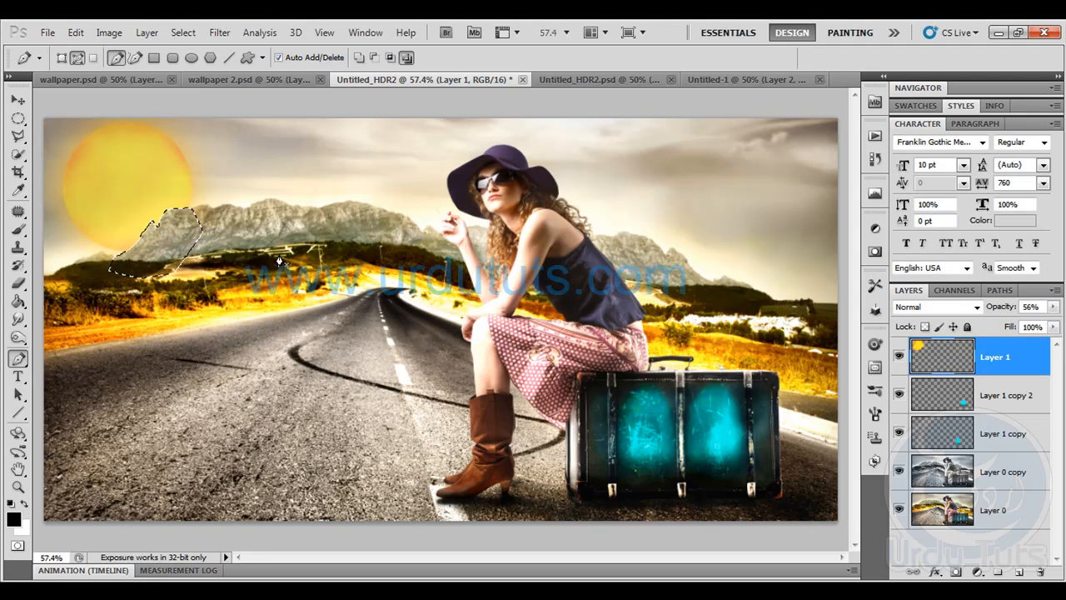
key(ctrl+d)
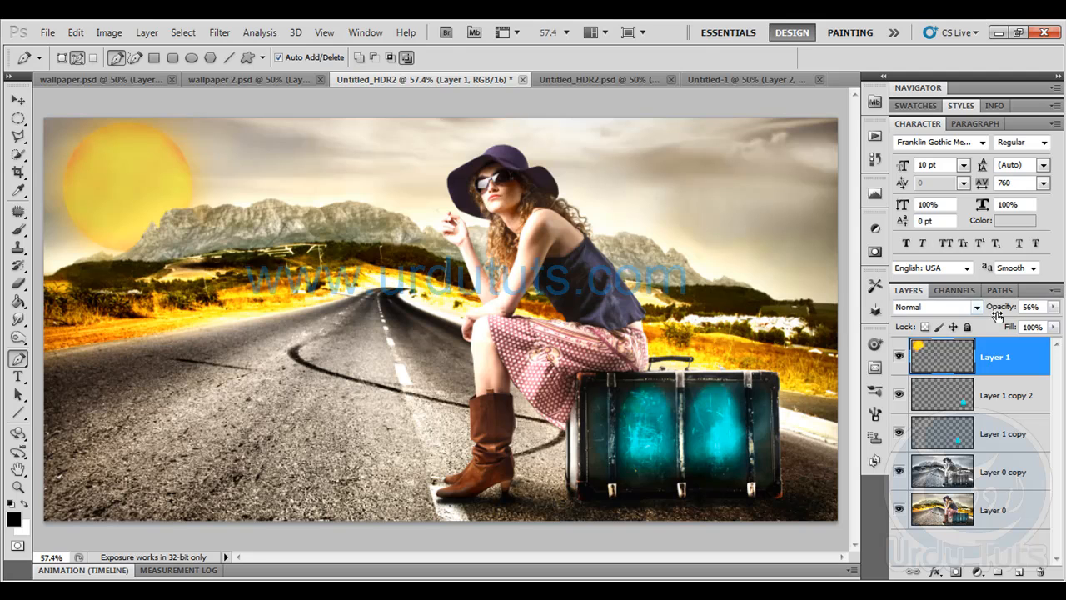
drag(1000, 310, 1038, 305)
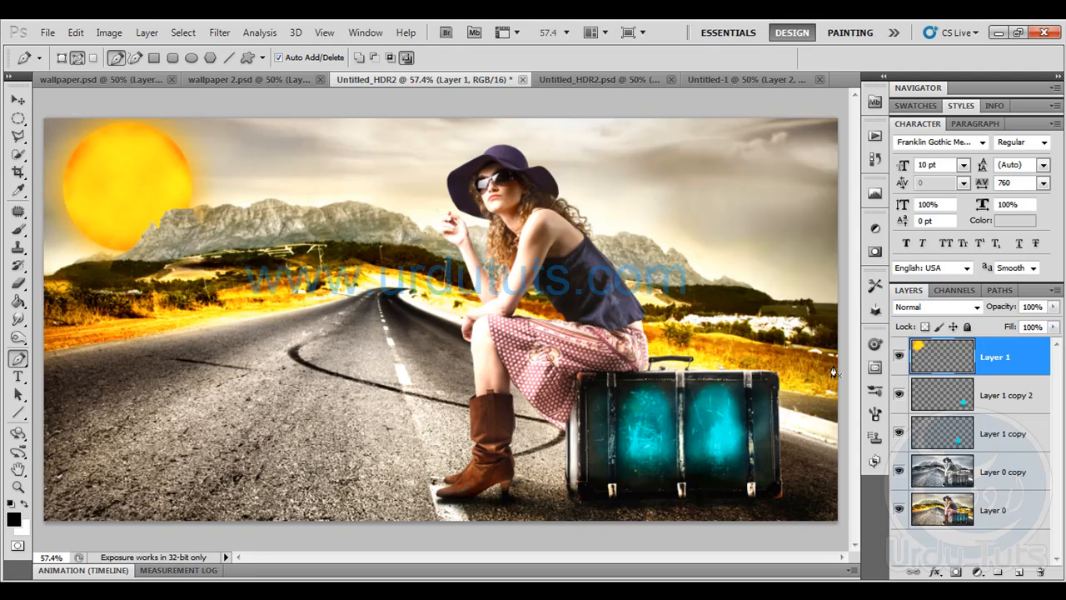
drag(1012, 314, 993, 308)
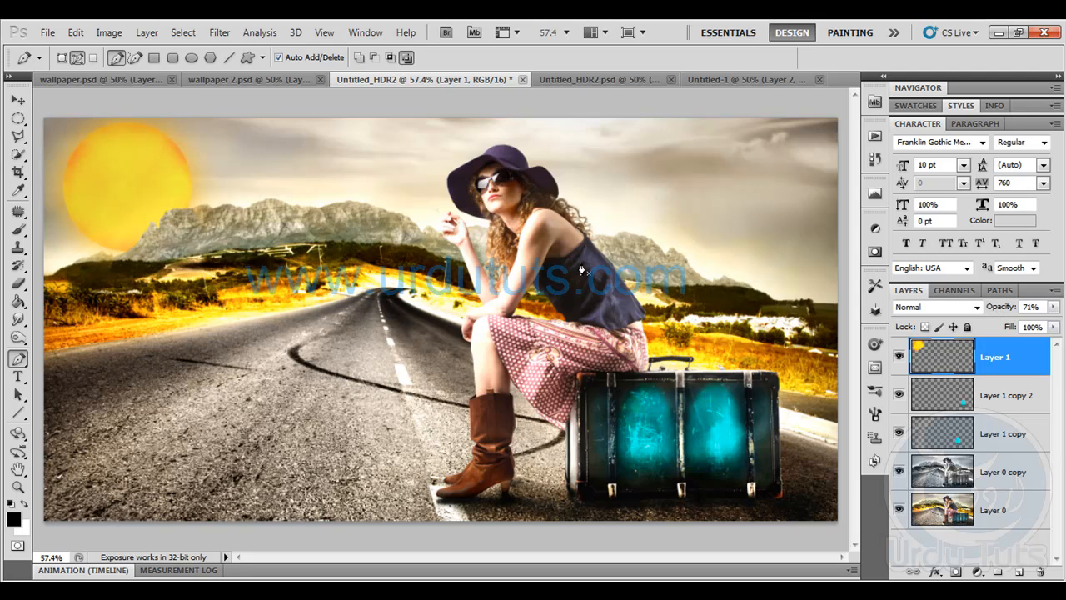
Add a new layer above the sun and fill it with black (000000)
click(1018, 573)
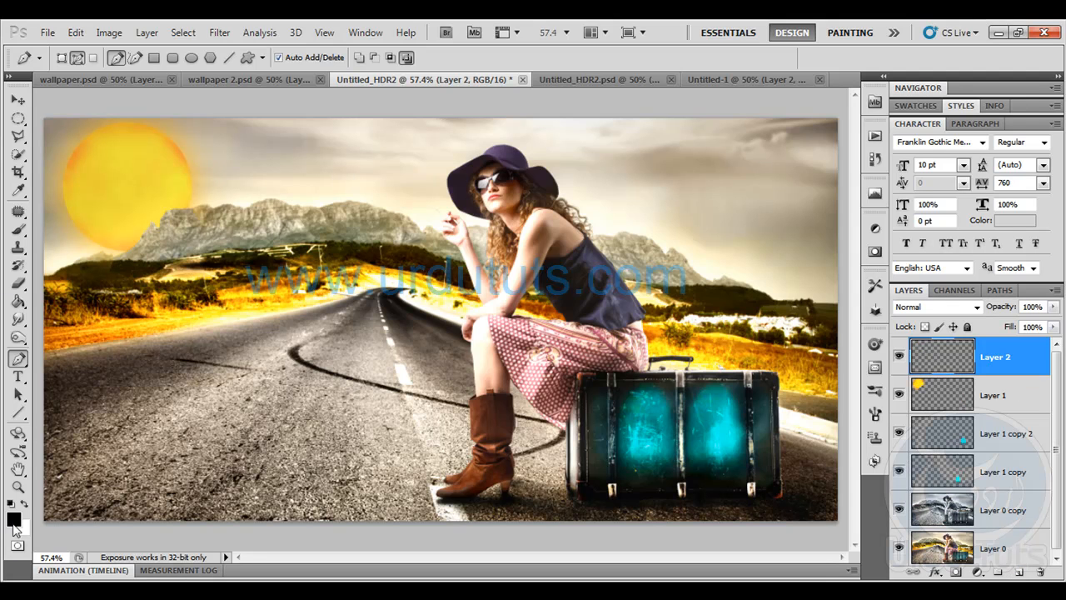
click(13, 519)
drag(645, 316, 649, 341)
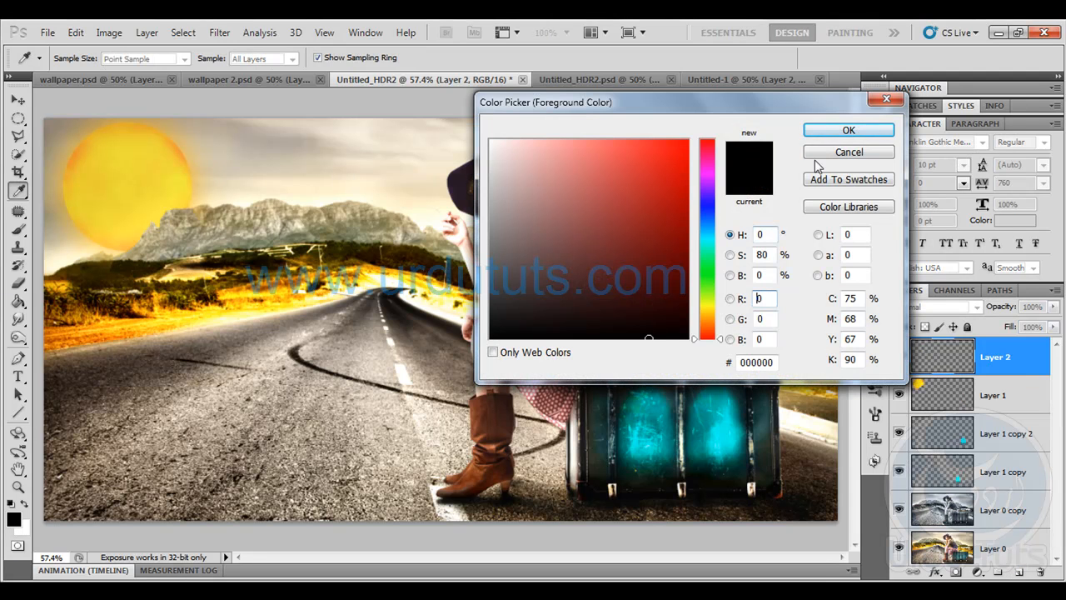
click(849, 130)
key(p)
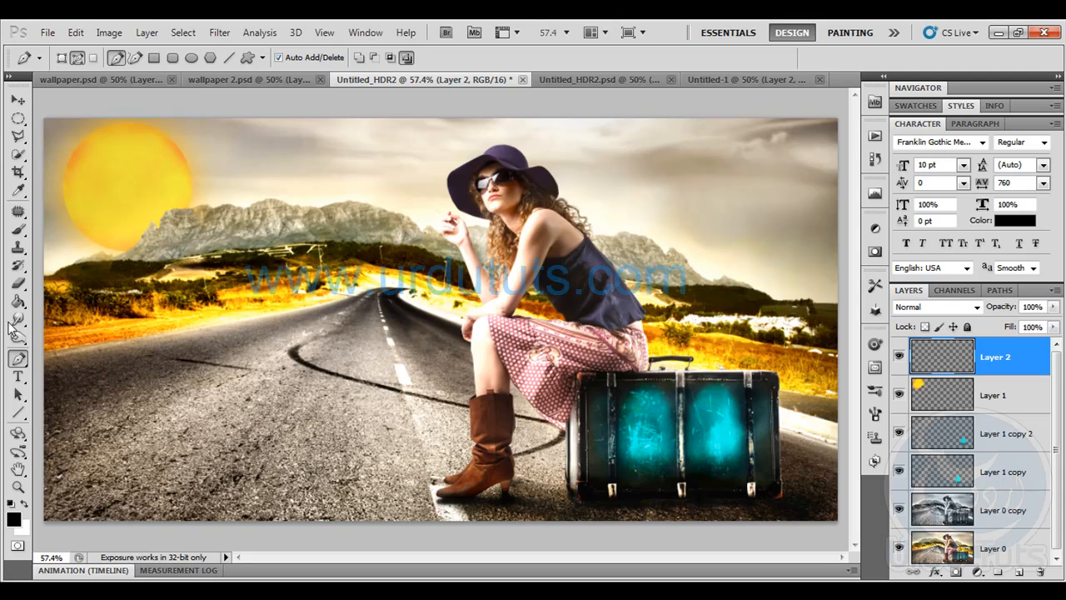
click(19, 302)
click(361, 239)
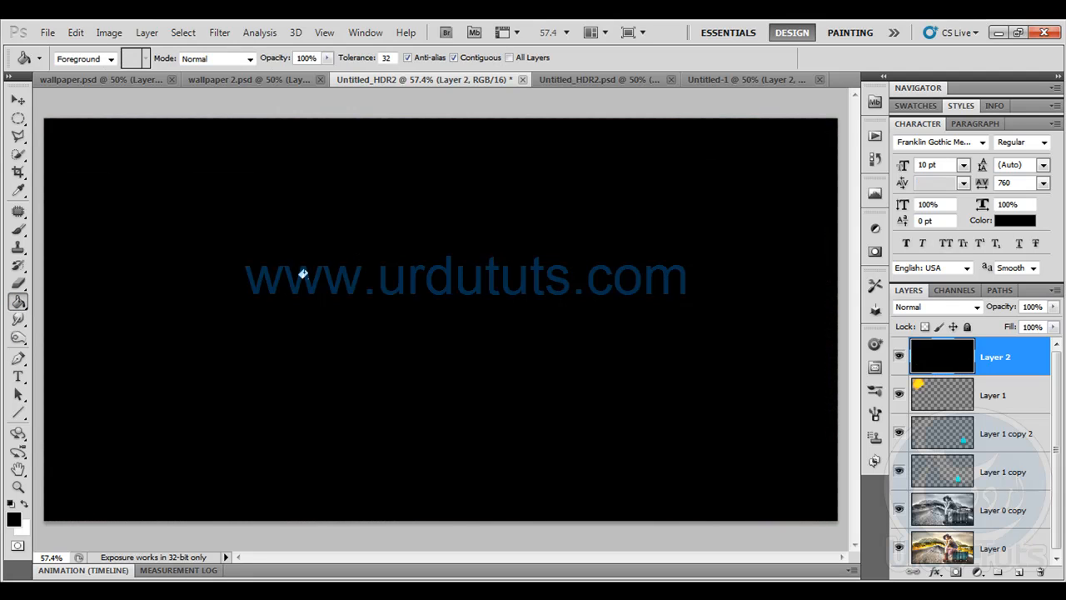
Render a 50-300mm Zoom lens flare at 117% brightness on the black layer, centred in the upper-left area of the sun
click(217, 34)
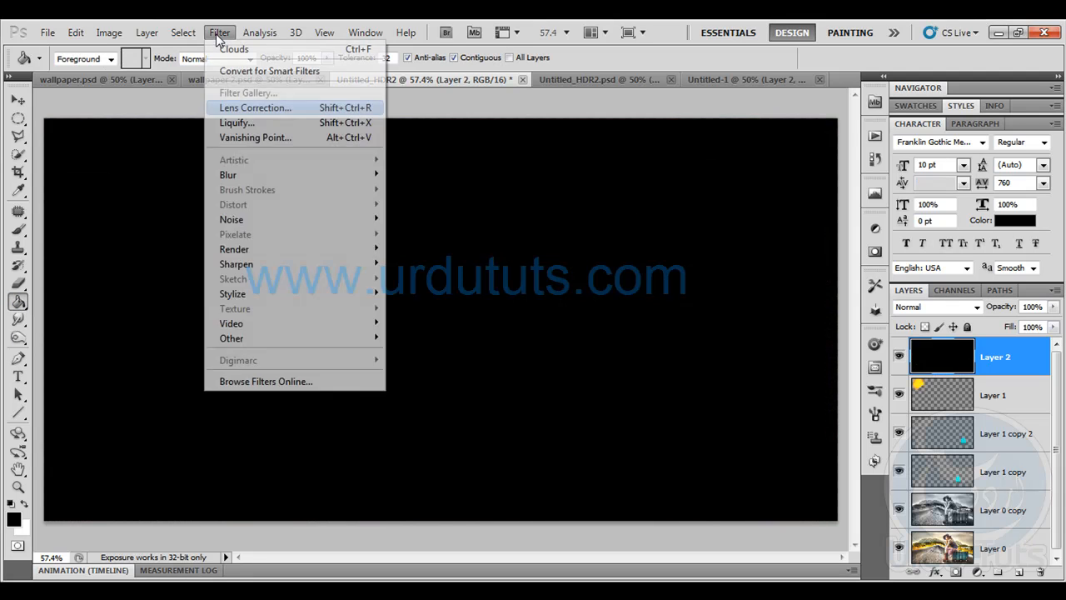
mouse_move(271, 247)
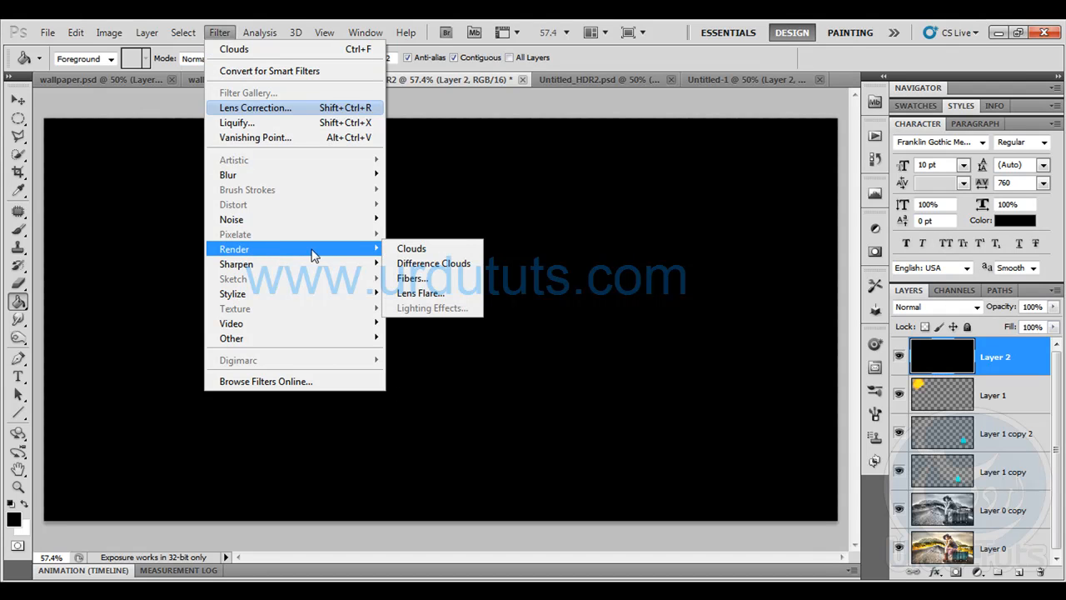
click(455, 295)
drag(456, 210, 439, 205)
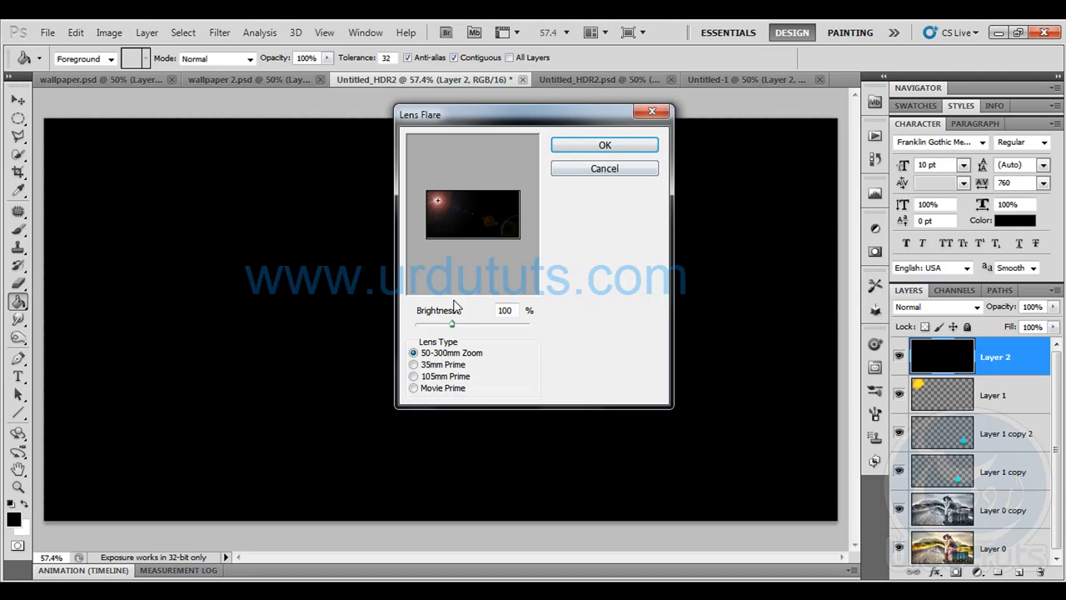
drag(452, 324, 459, 326)
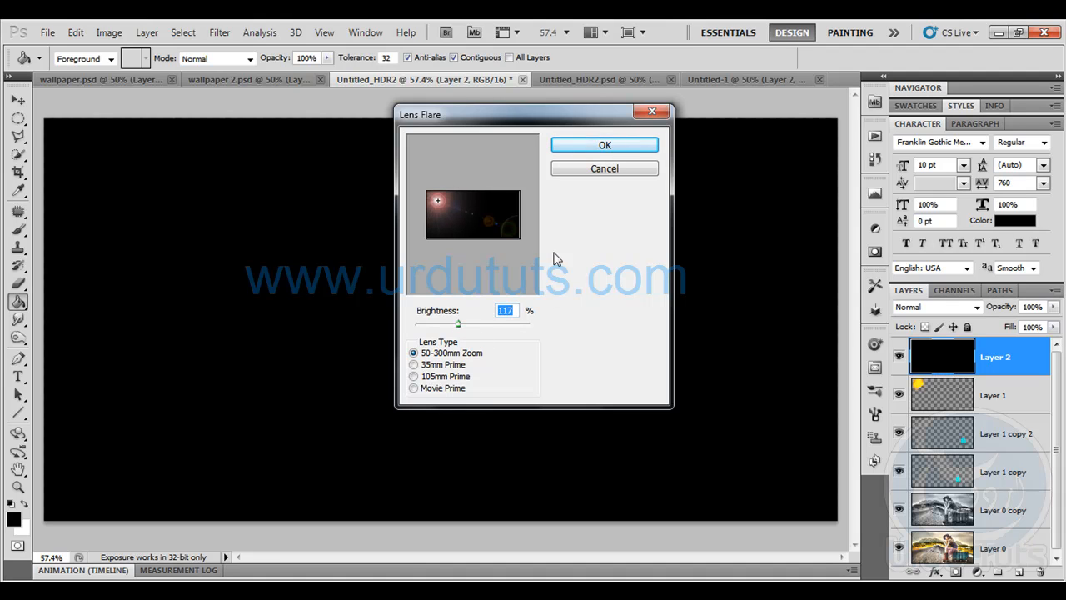
click(605, 147)
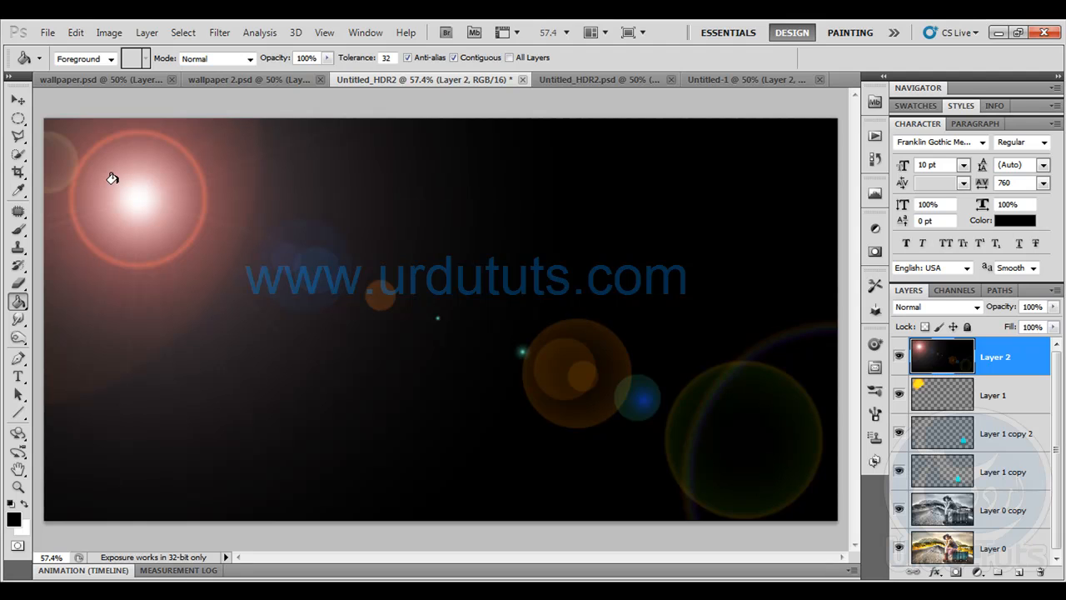
Set the lens flare layer's blend mode to Screen
click(958, 307)
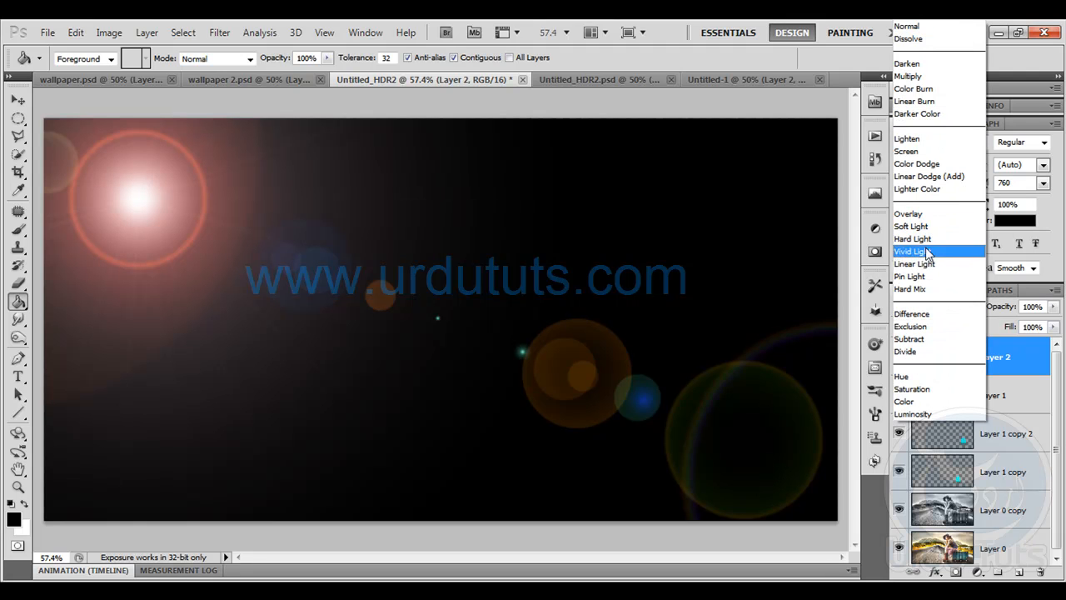
click(907, 151)
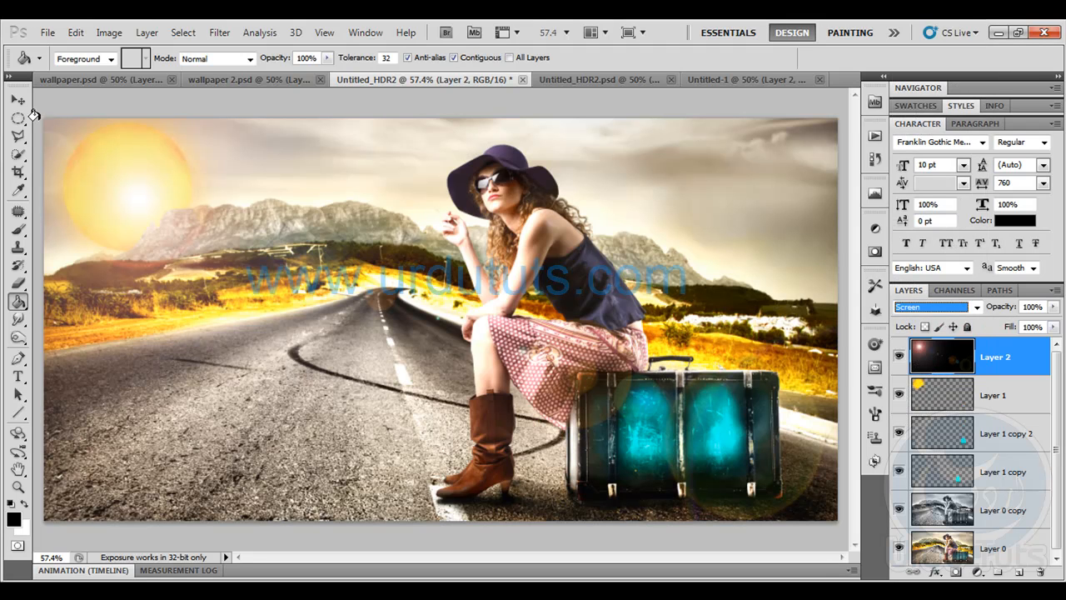
click(17, 102)
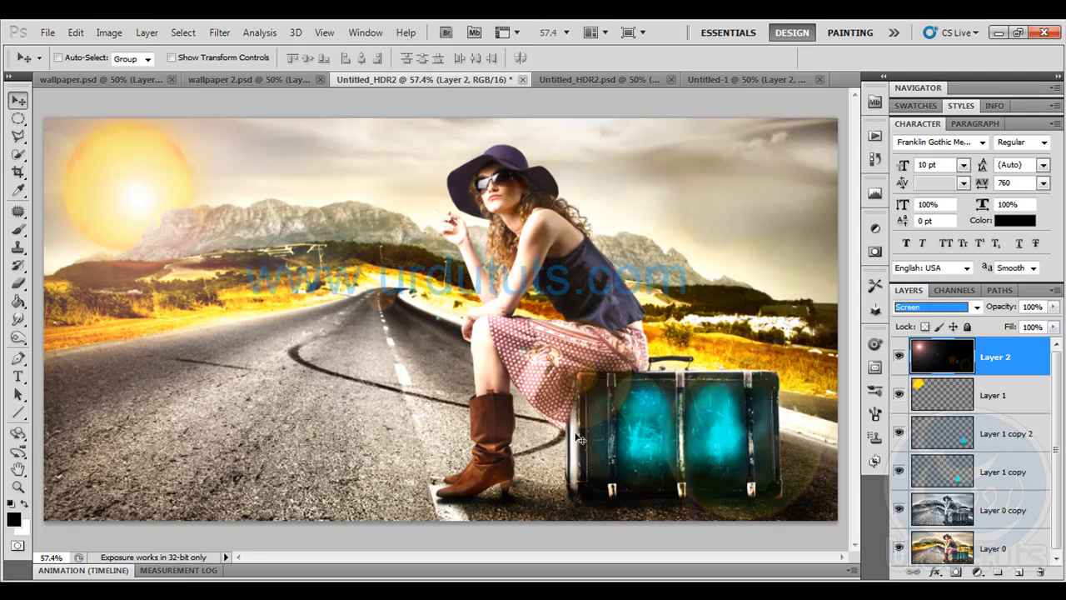
Soften the sun on Layer 1 with a Gaussian Blur stronger than the preset 6.6 pixels
click(943, 399)
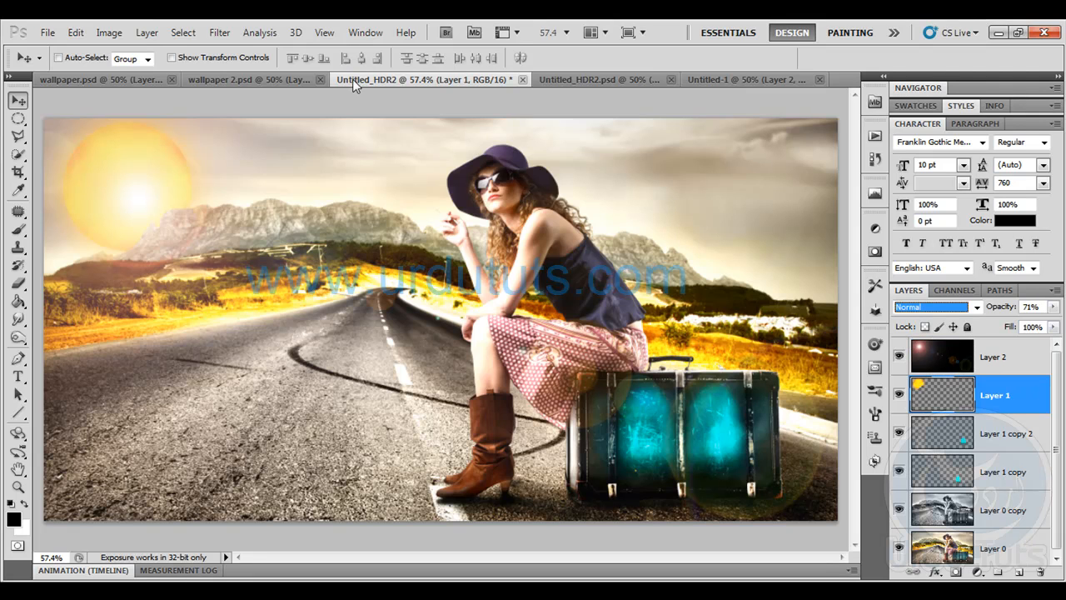
click(220, 33)
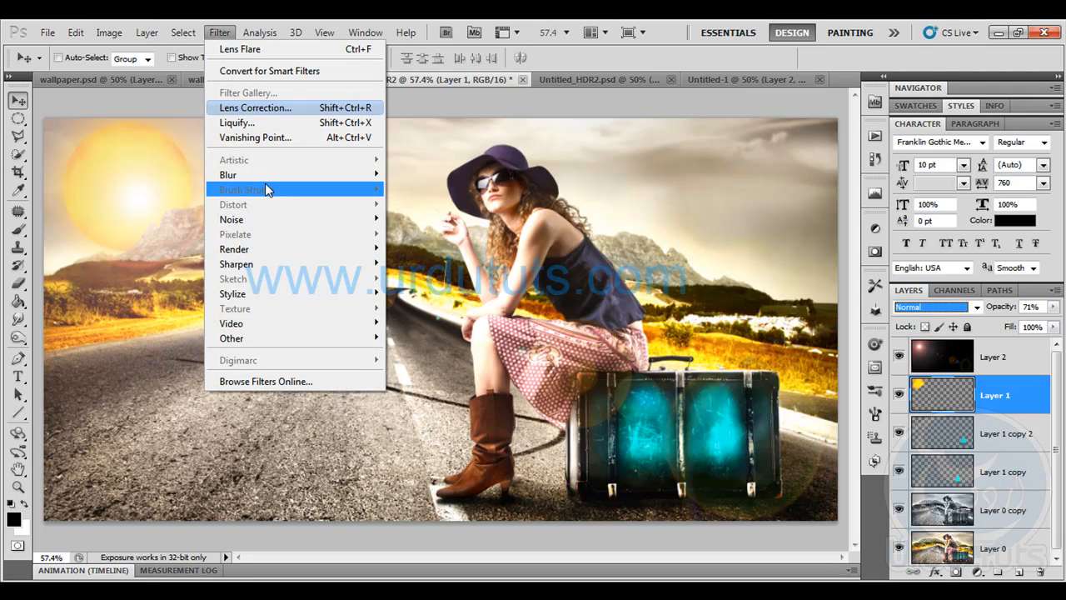
mouse_move(265, 179)
click(427, 233)
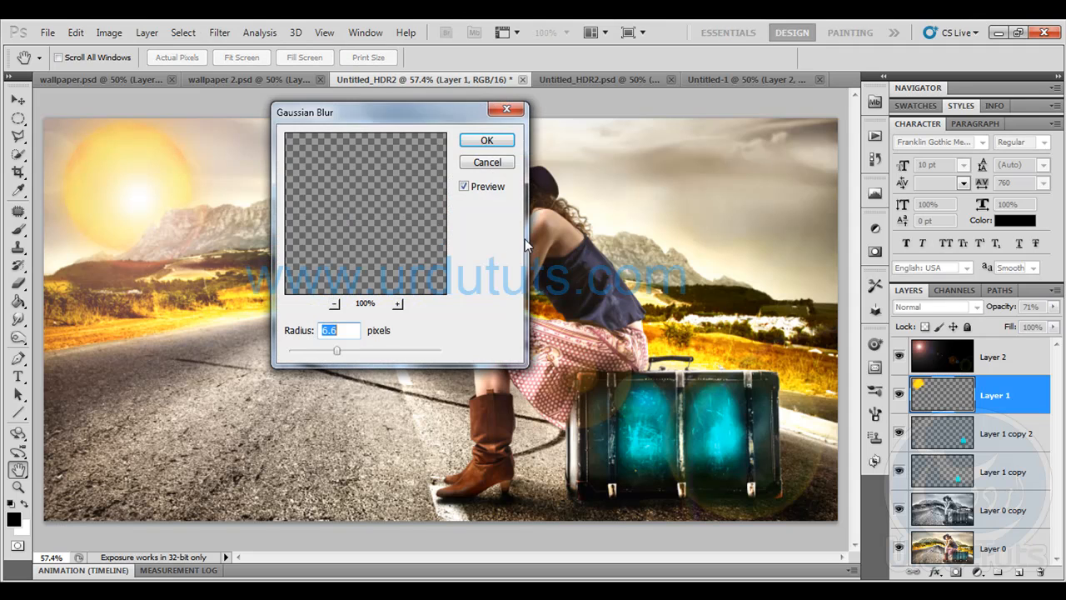
click(361, 350)
drag(352, 346, 348, 346)
click(472, 140)
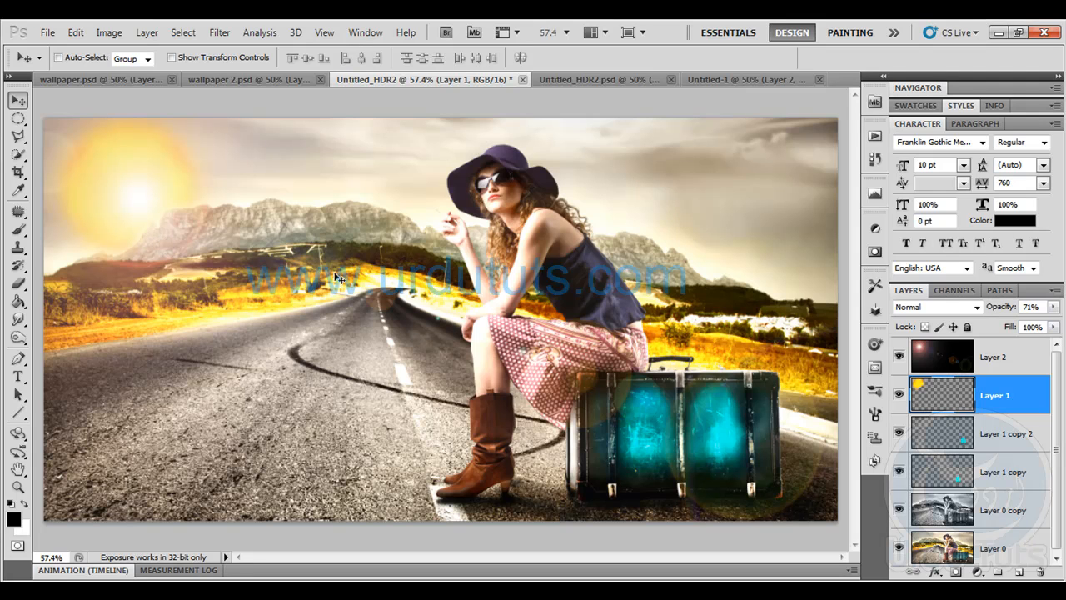
Open image.psd from the files folder, hide its Layer 1 photo, and copy the lizard cutout into the Untitled_HDR2 document
click(607, 80)
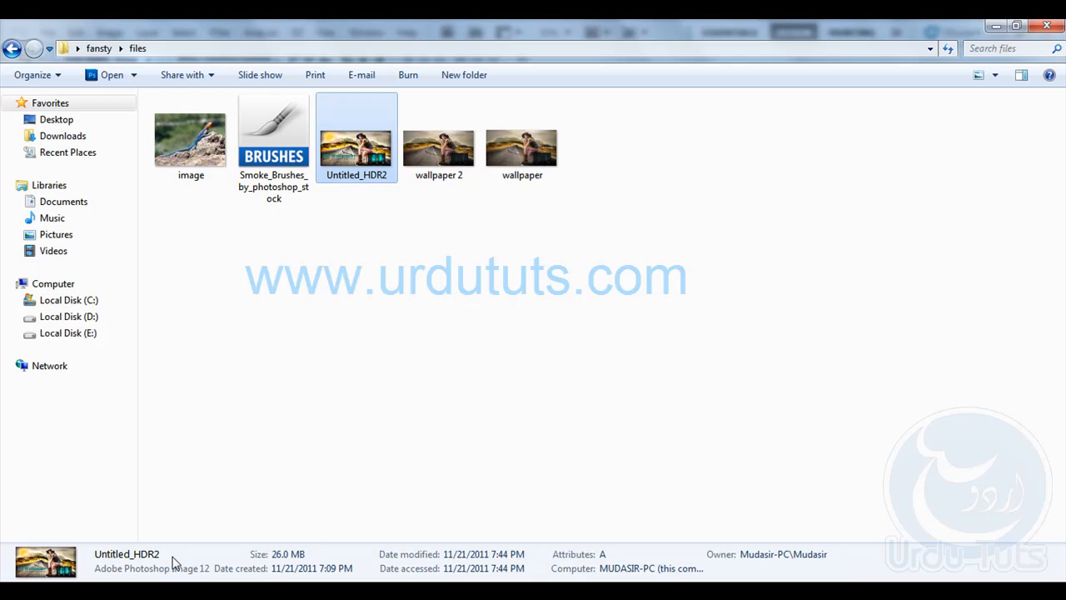
double_click(194, 146)
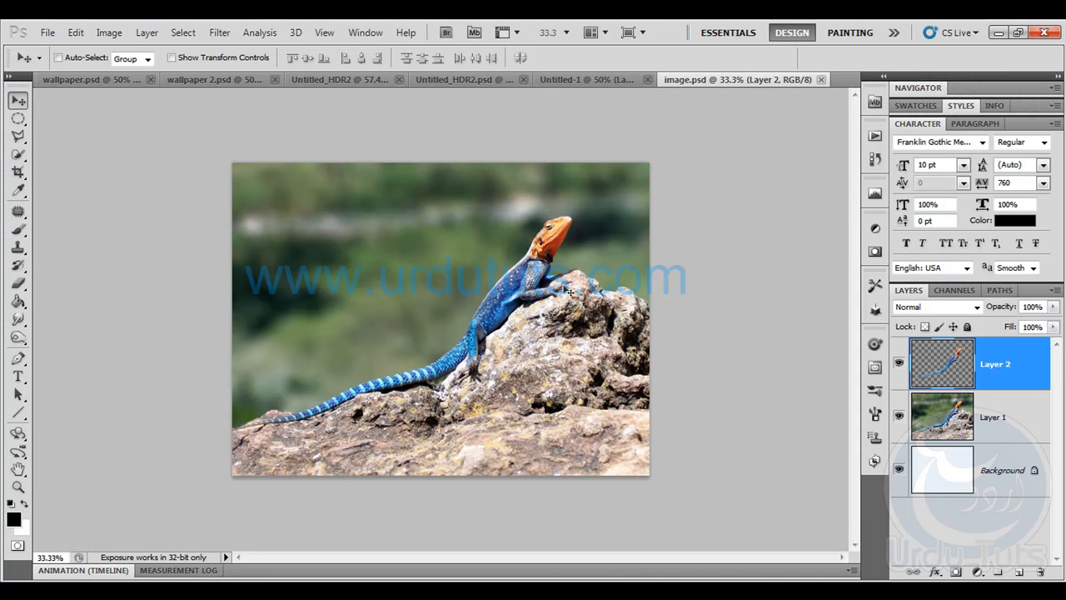
click(898, 416)
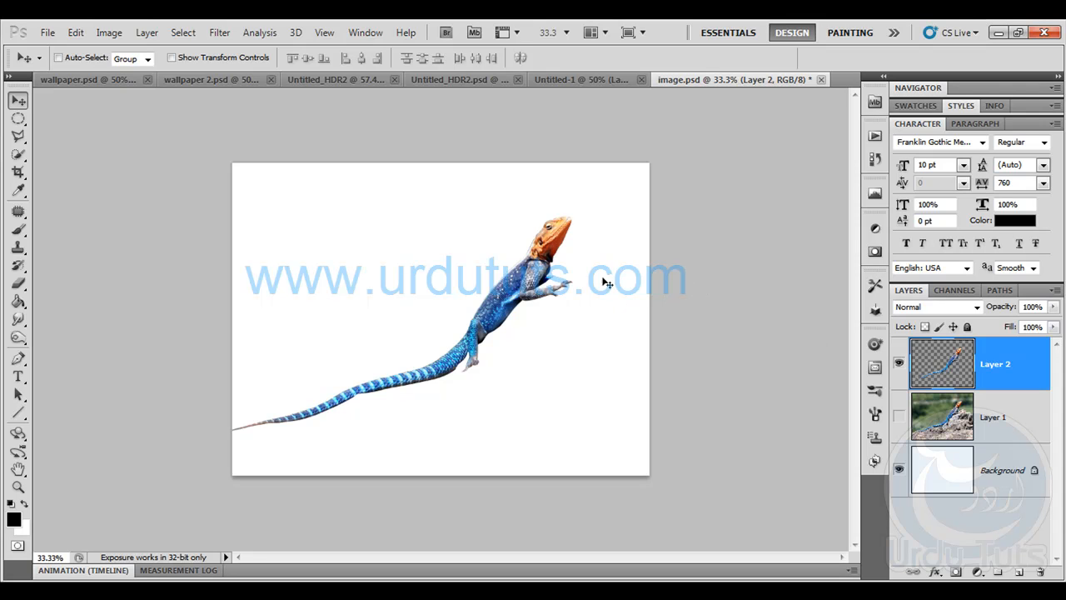
drag(529, 283, 427, 304)
click(523, 255)
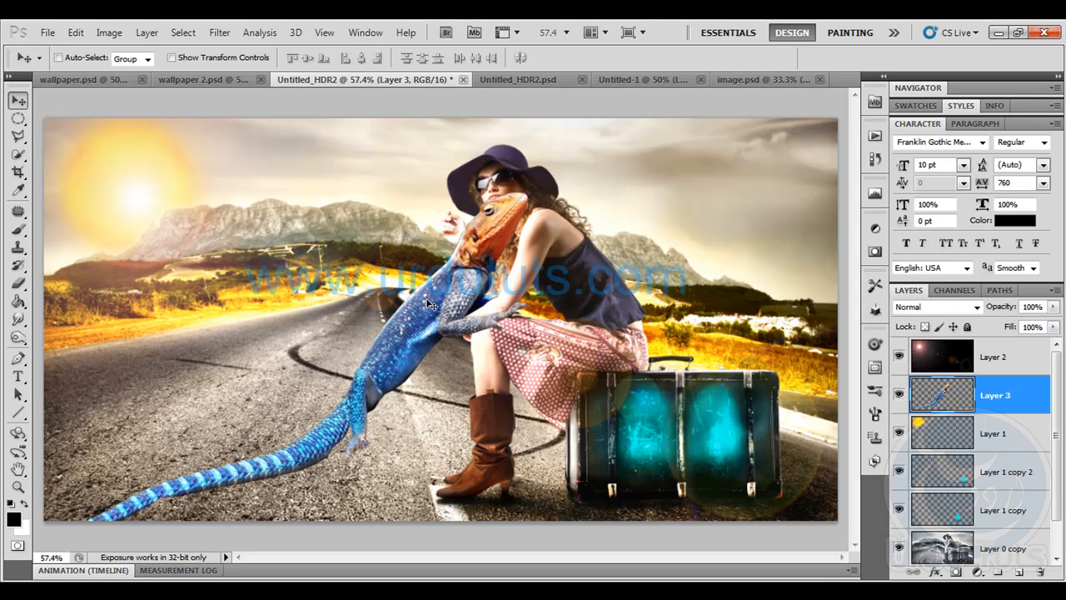
Flip the lizard horizontally, scale it to 20.77%, and place it on the road against the suitcase's right side
key(ctrl+t)
drag(364, 273, 479, 218)
right_click(479, 218)
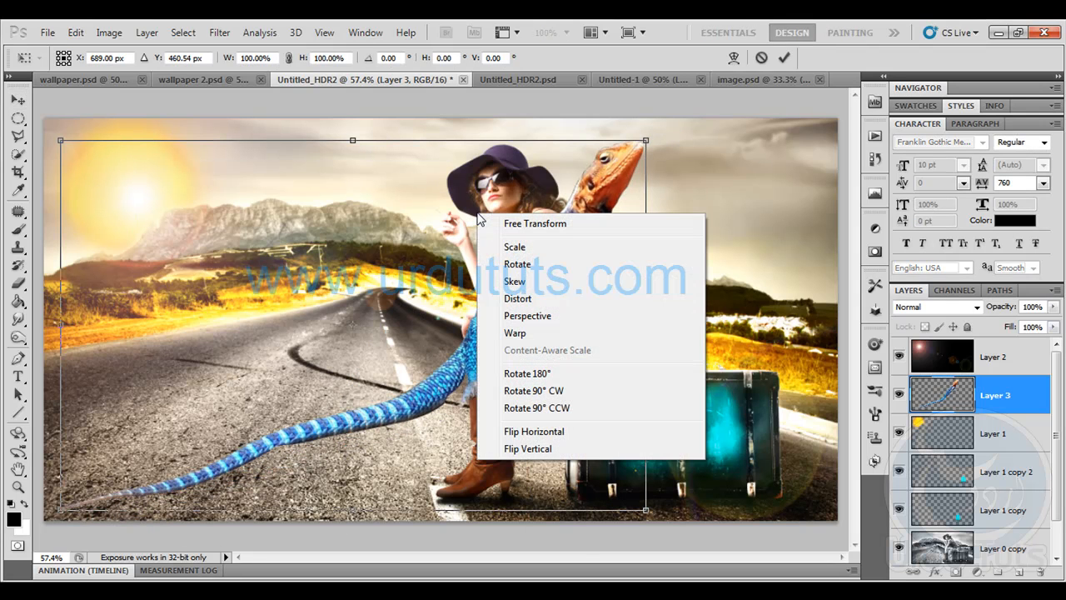
click(509, 433)
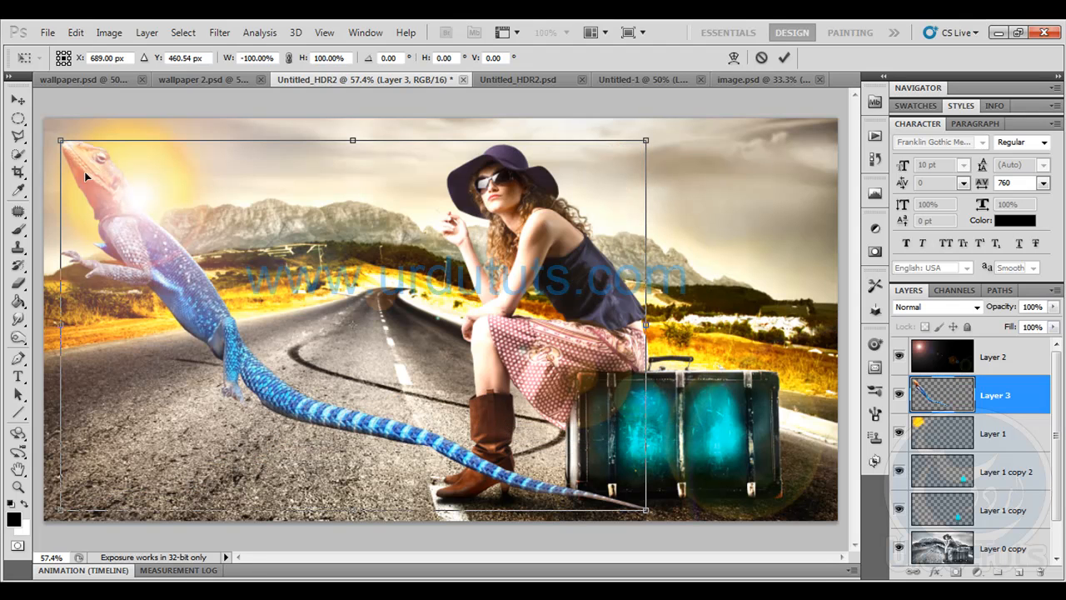
drag(62, 142, 806, 463)
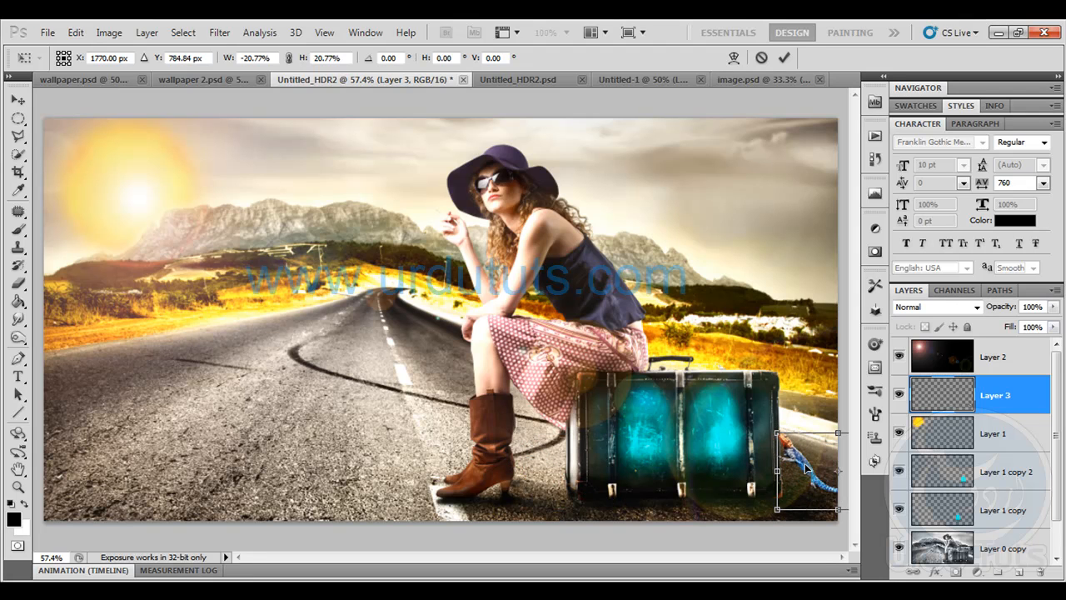
key(Return)
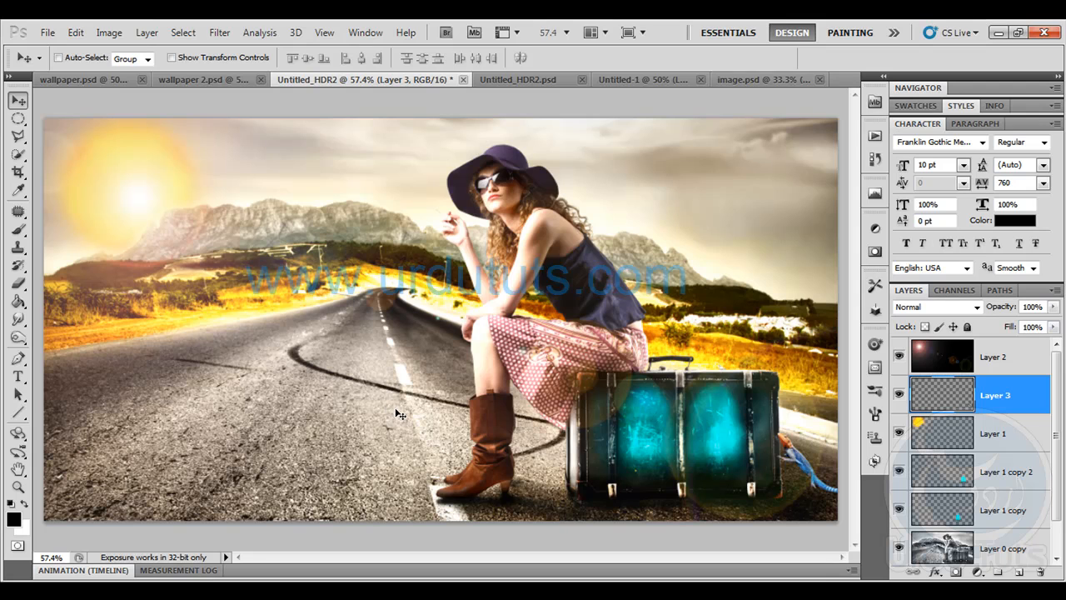
drag(787, 465, 784, 464)
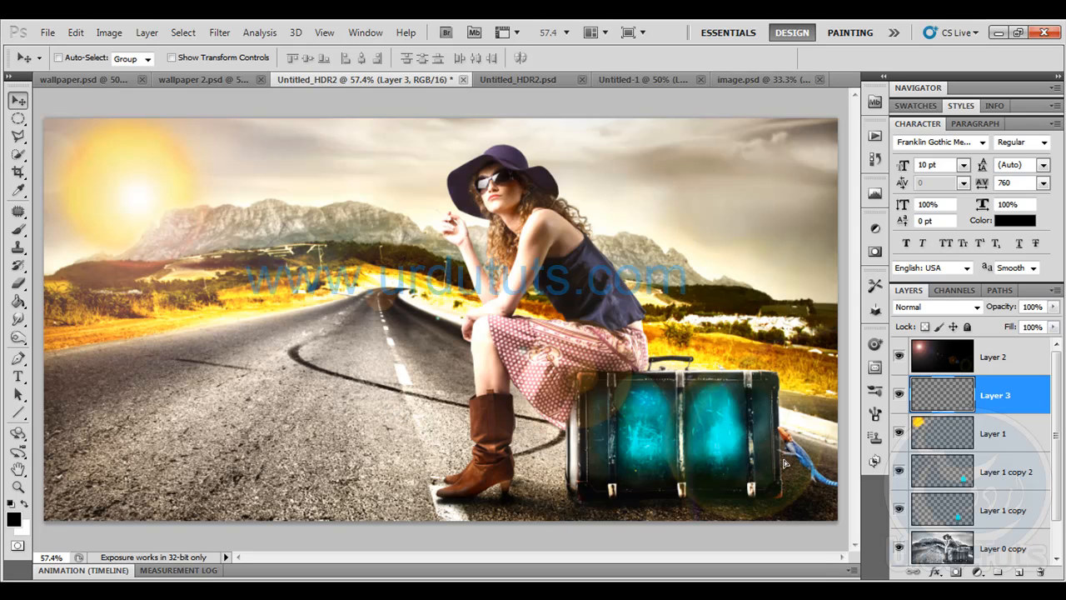
Add a new layer at the top of the layer stack and fill it with black
click(1019, 572)
drag(947, 402, 943, 354)
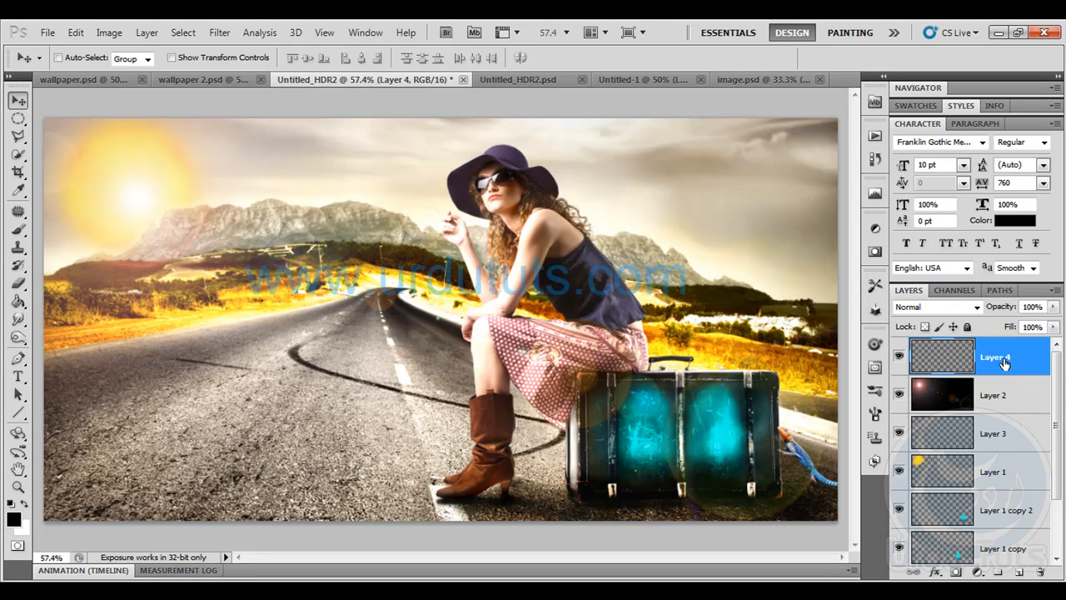
click(18, 119)
click(57, 117)
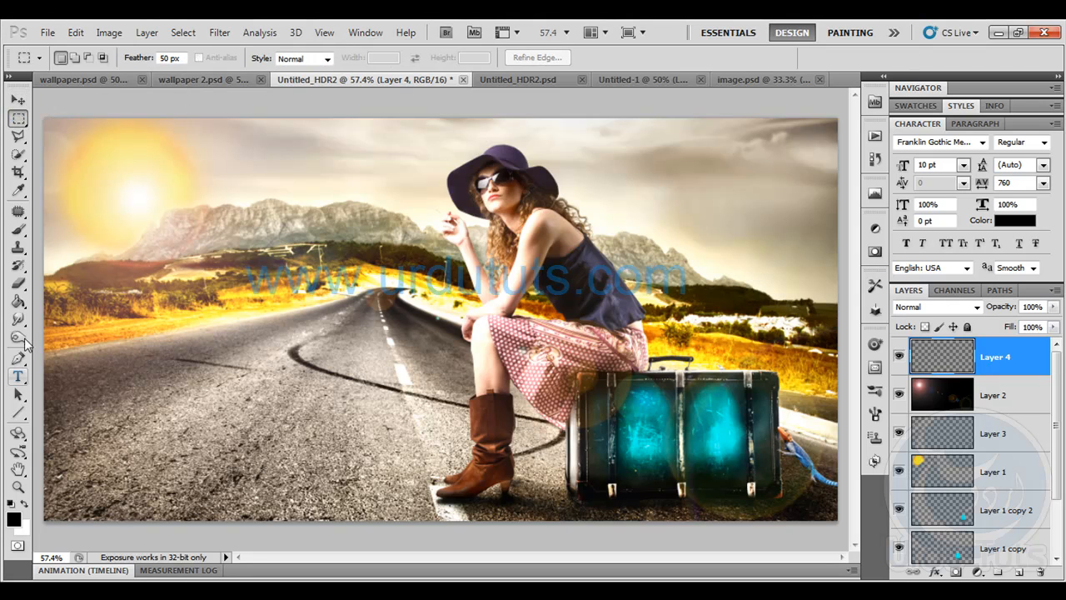
click(18, 302)
click(315, 315)
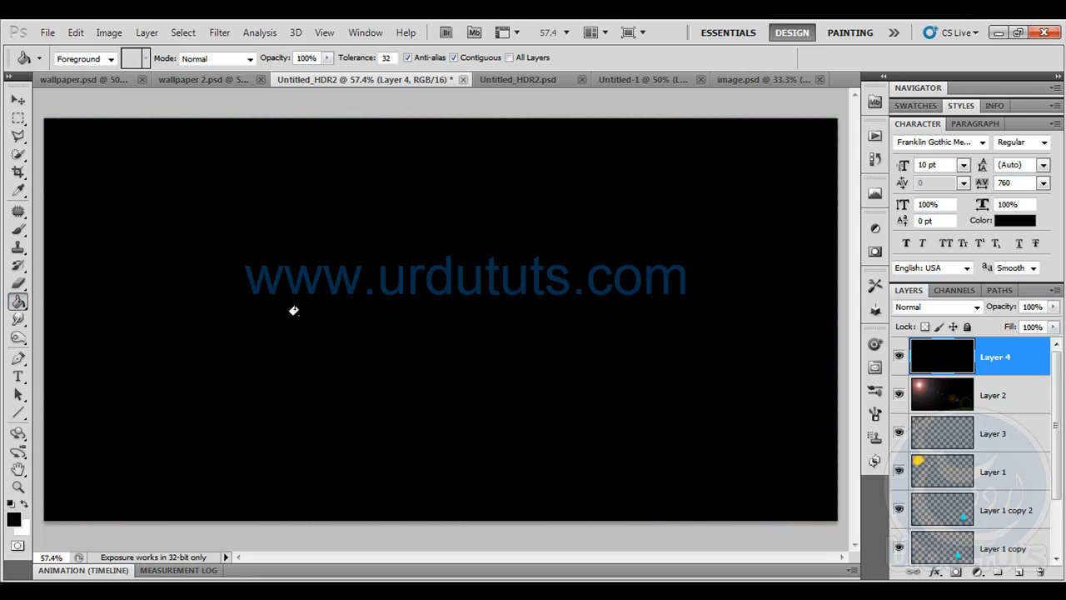
Delete a 50 px feathered rectangular selection of the whole canvas from the black layer, and compare the resulting vignette with Untitled_HDR2.psd
click(19, 118)
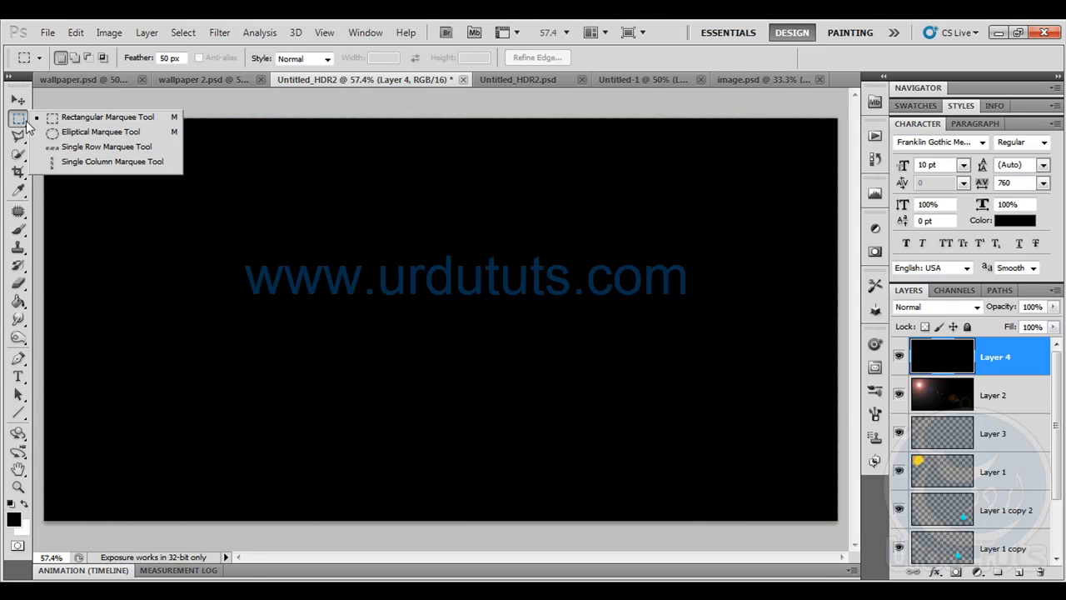
click(72, 120)
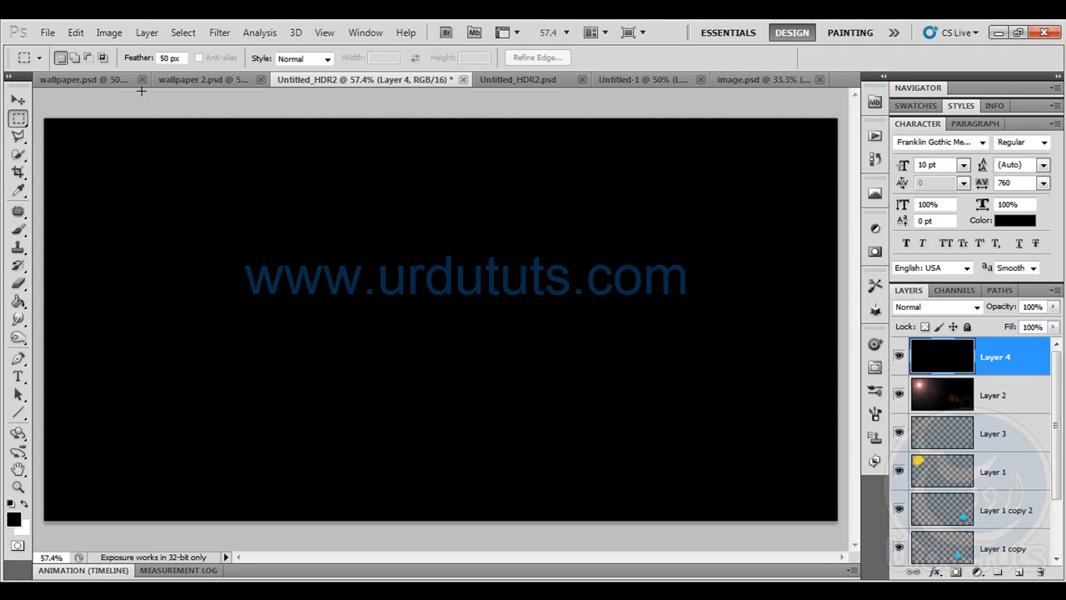
click(171, 58)
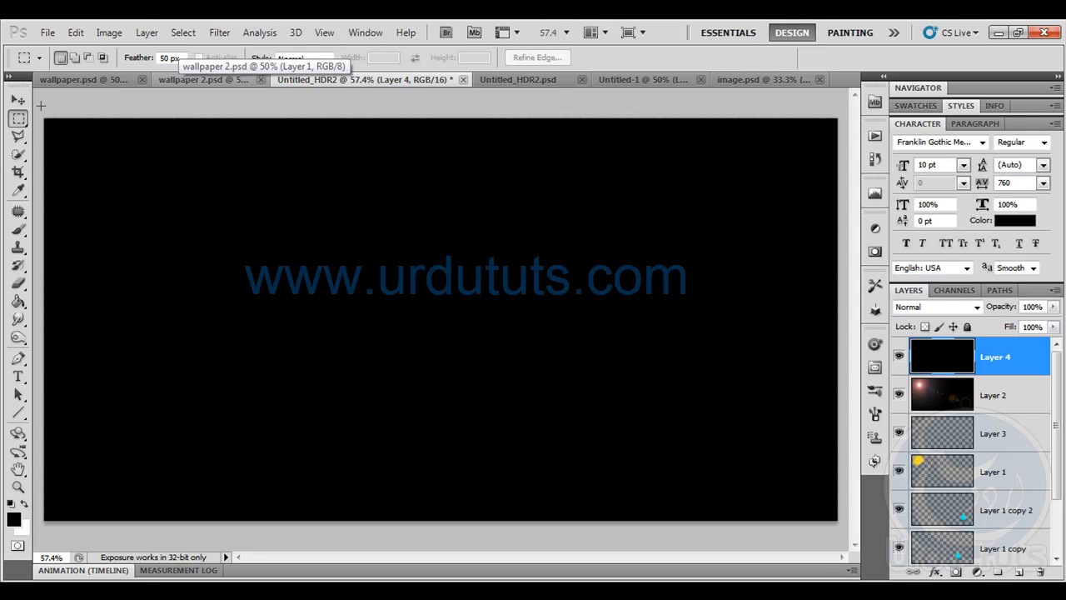
drag(425, 338, 843, 526)
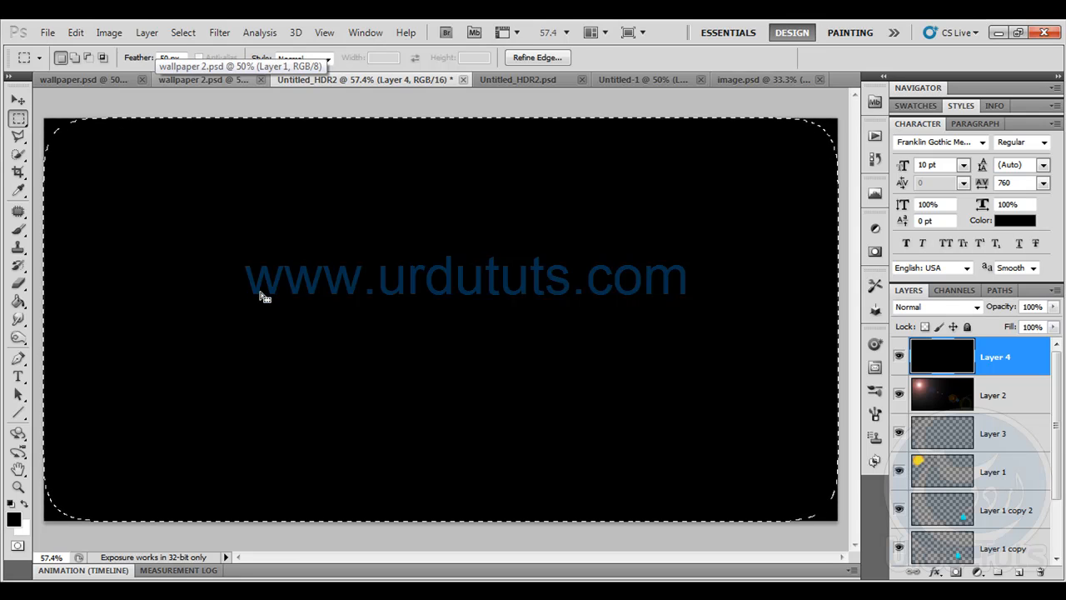
key(Delete)
key(ctrl+d)
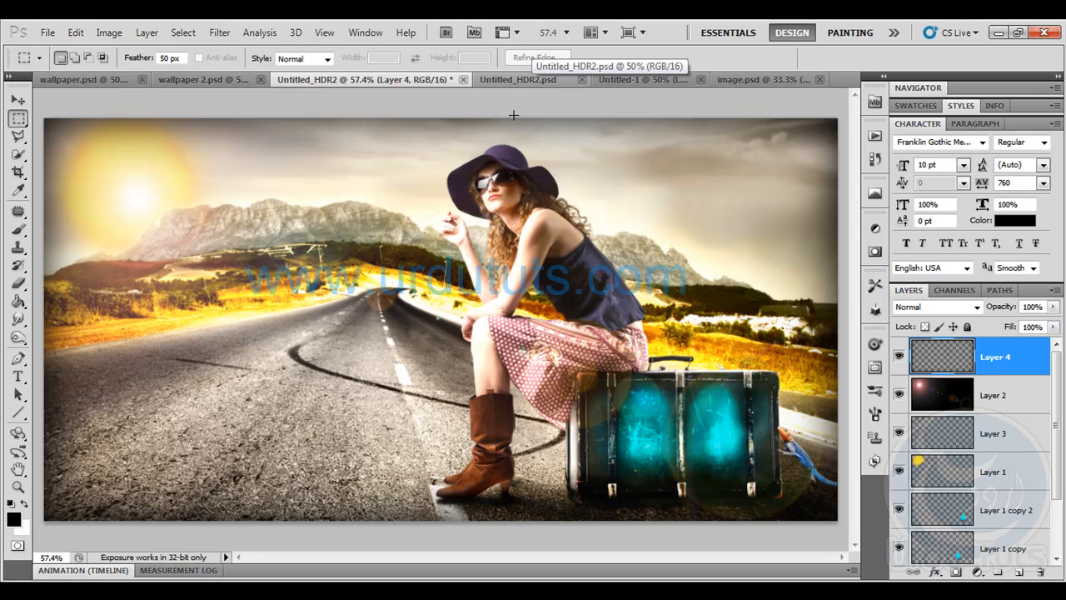
click(527, 80)
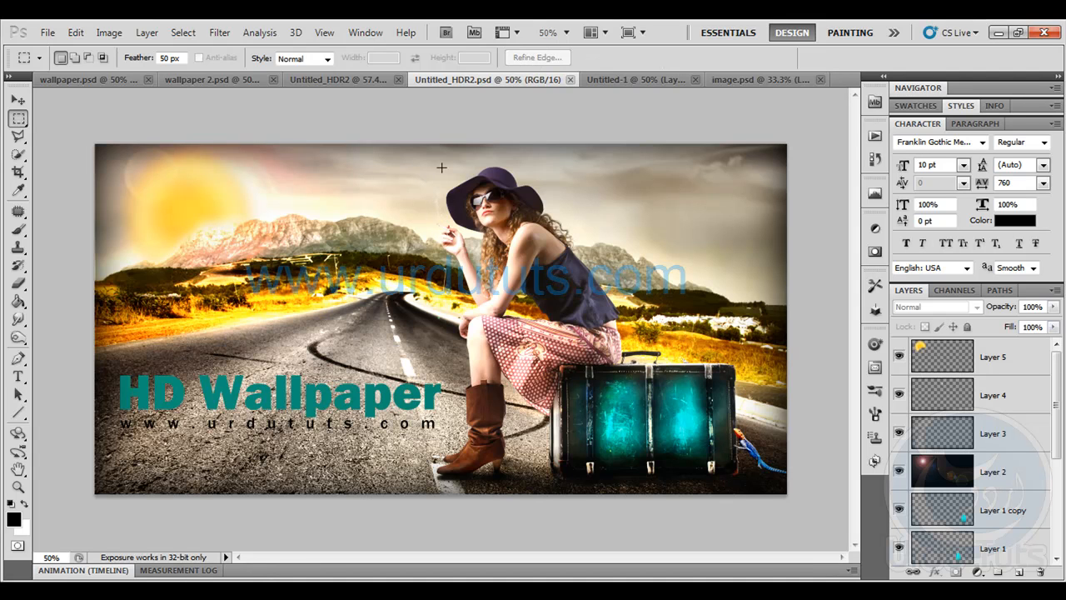
click(346, 81)
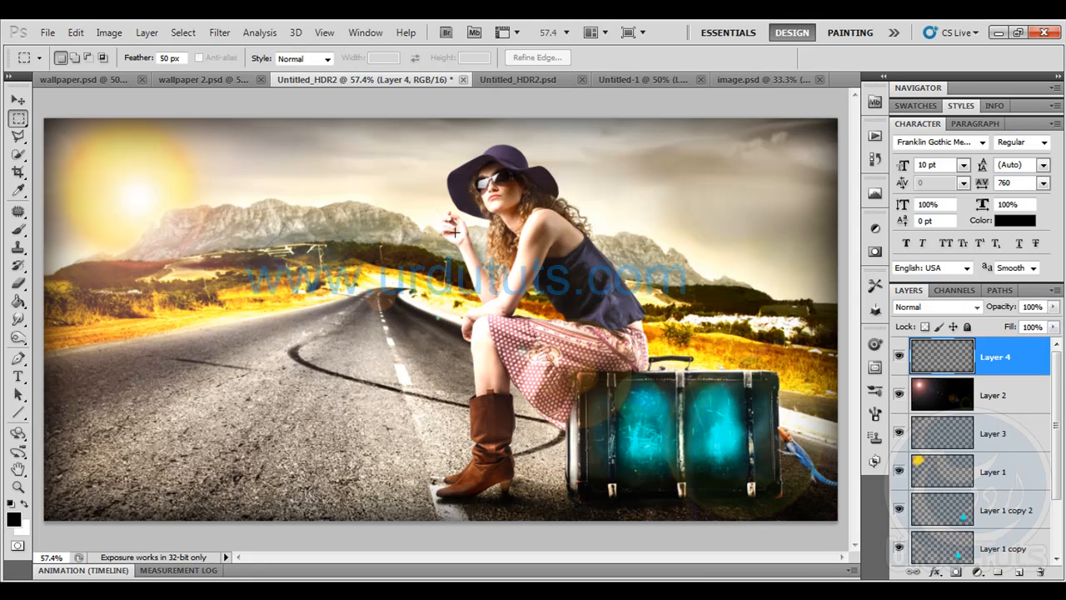
Load the Smoke_Brushes_by_photoshop_stock brush set from the opne brushes folder
click(19, 229)
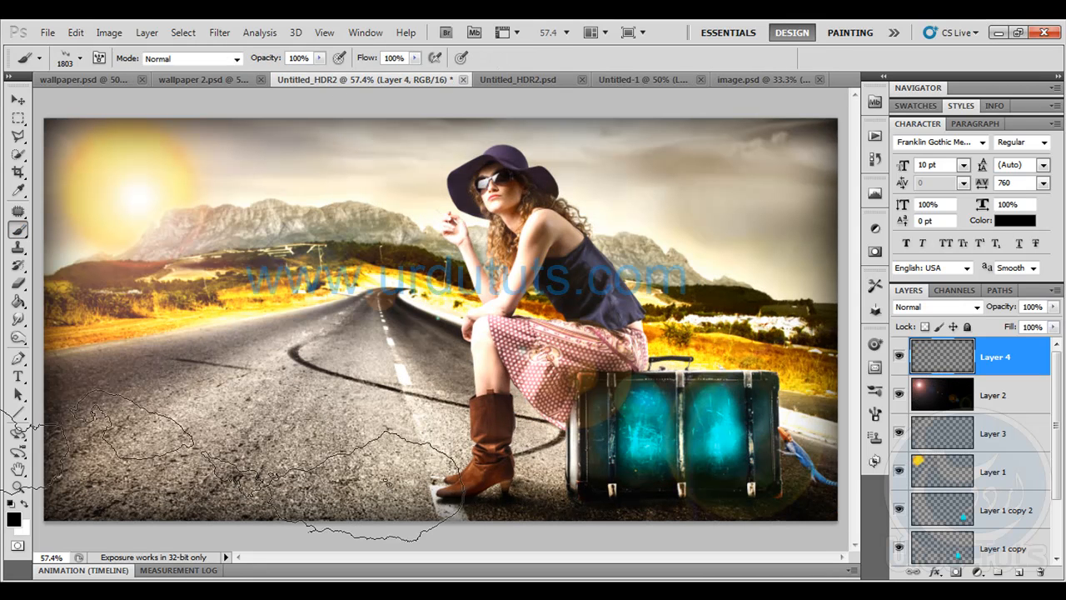
click(80, 59)
drag(278, 359, 277, 190)
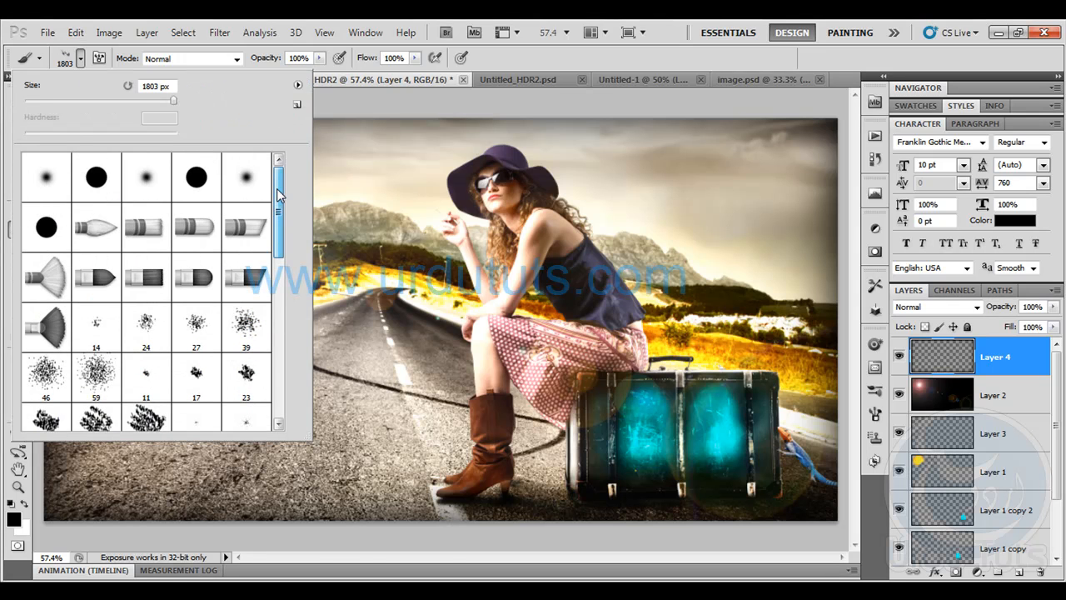
click(297, 84)
click(354, 293)
click(500, 381)
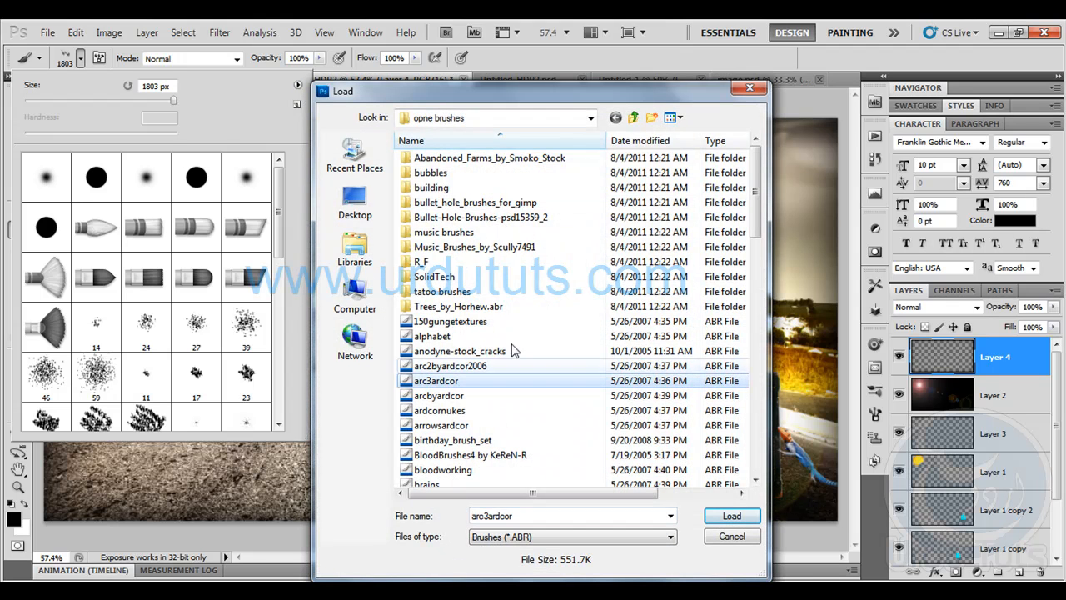
key(s)
key(s)
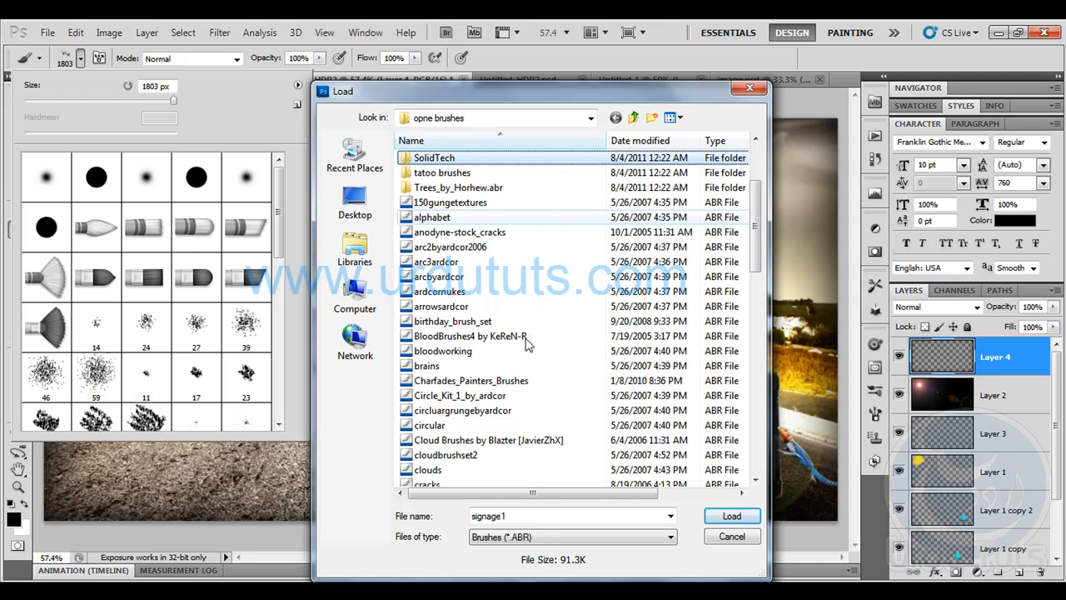
key(s)
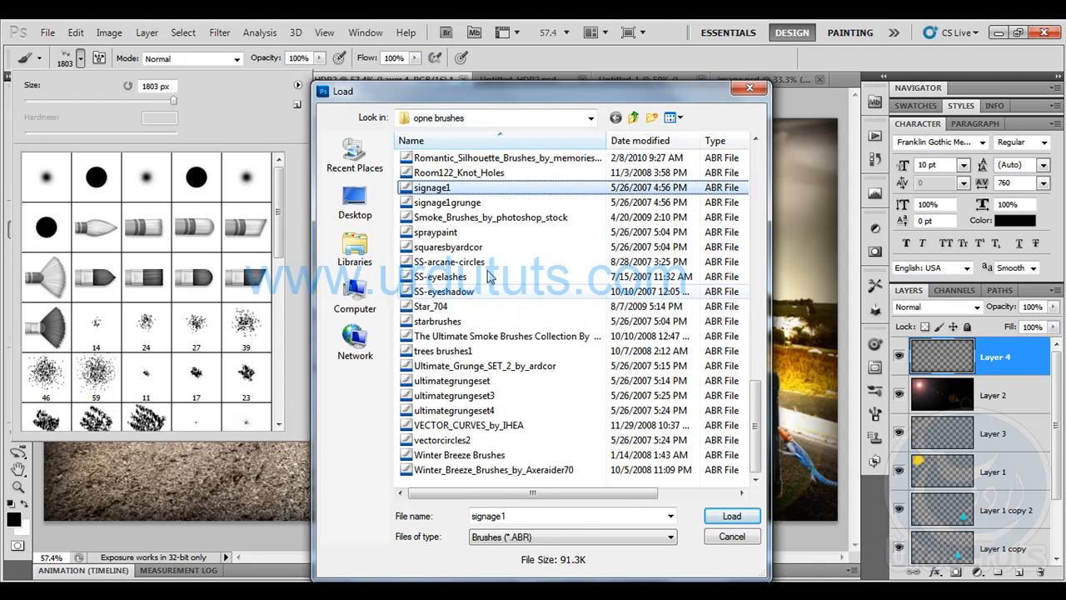
click(450, 217)
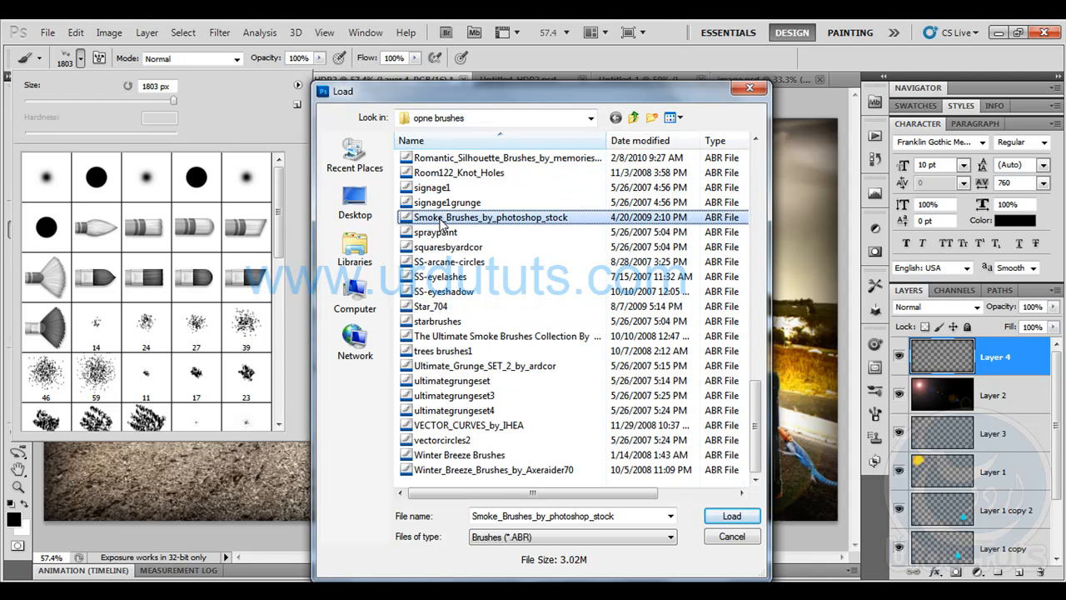
click(730, 516)
Choose the 860 px rising-smoke brush from the loaded set and set the foreground colour to white
scroll(280, 375, down, 5)
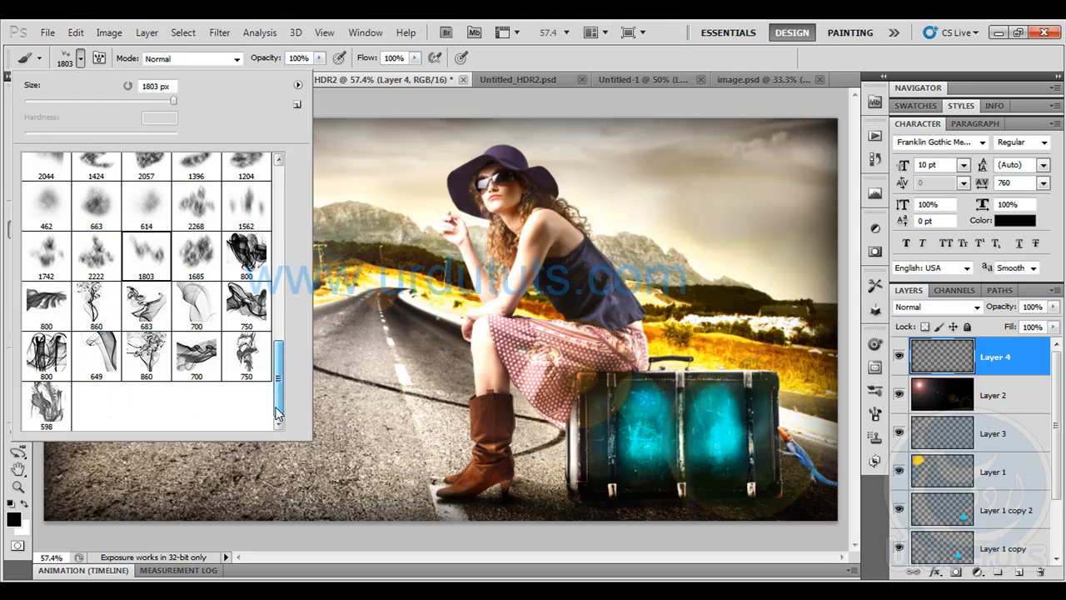
click(97, 293)
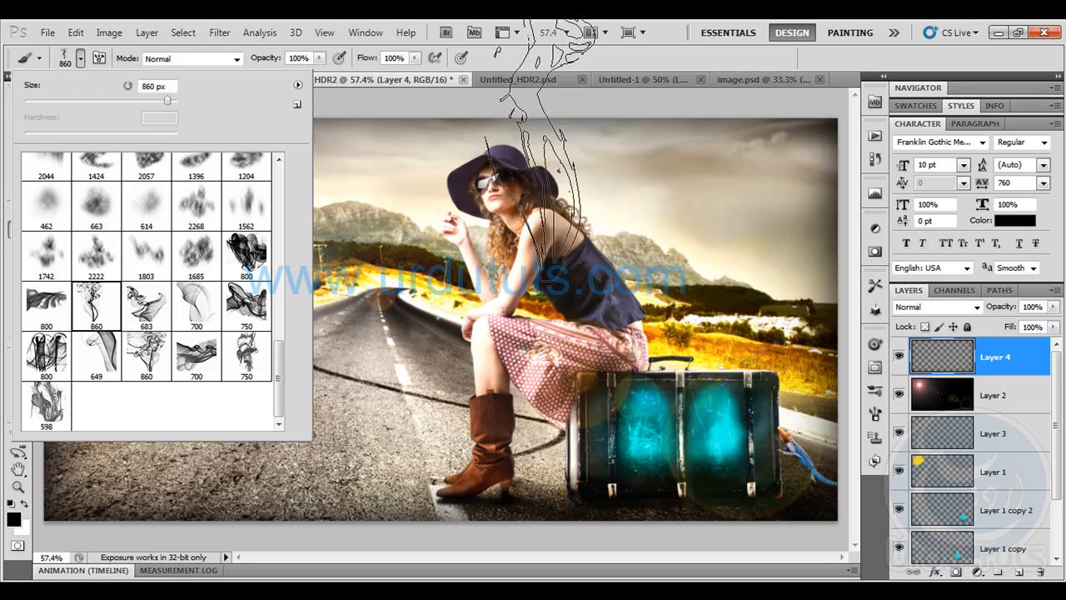
click(547, 63)
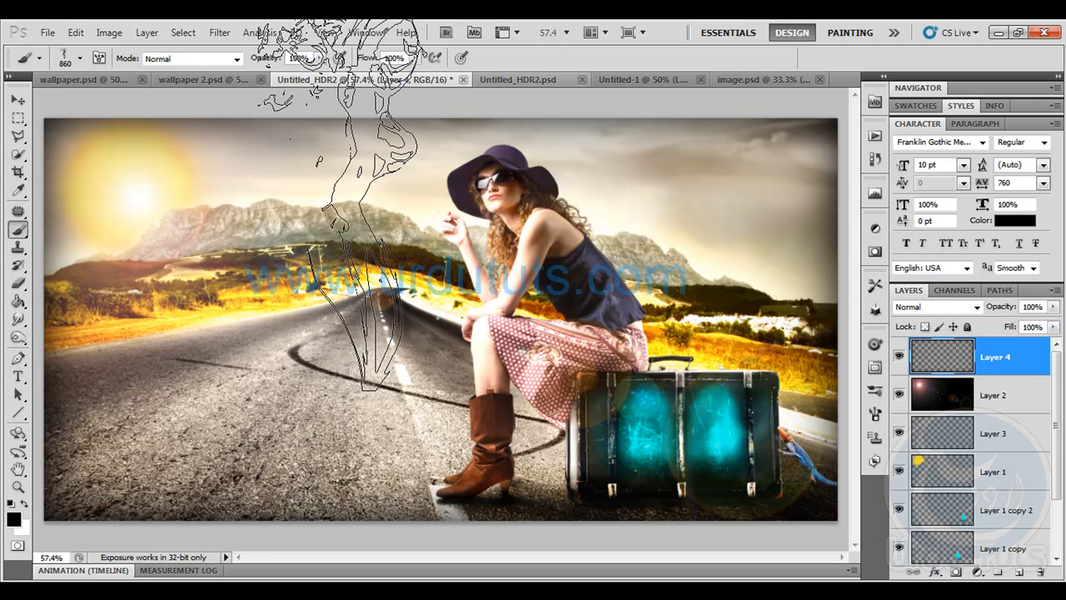
click(17, 524)
drag(572, 202, 349, 85)
click(847, 130)
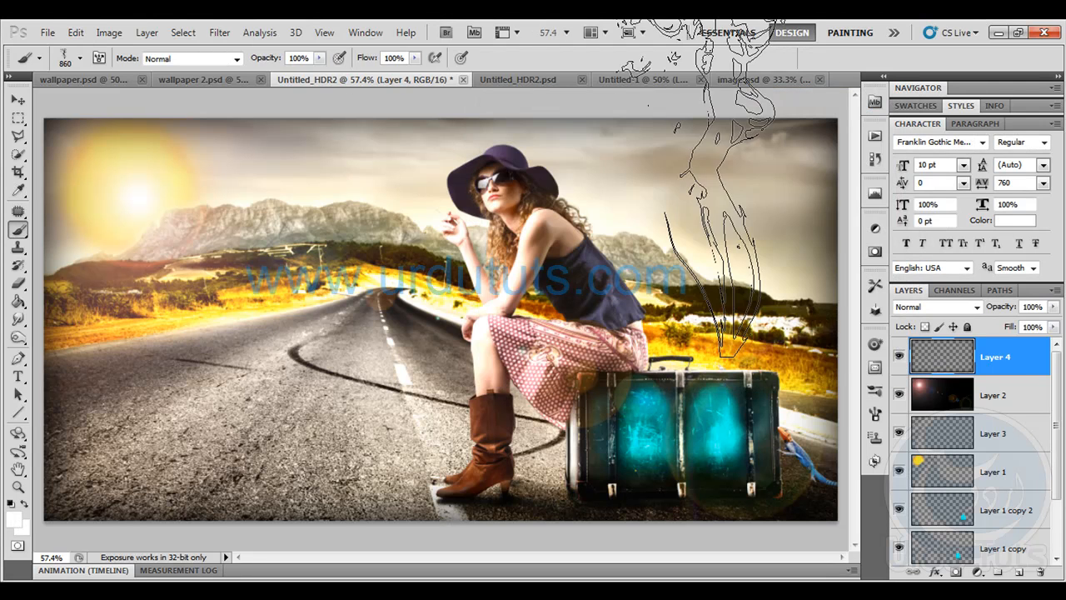
Stamp one white smoke plume at brush size 600 over the road on a new top layer, and shift it slightly
click(1019, 572)
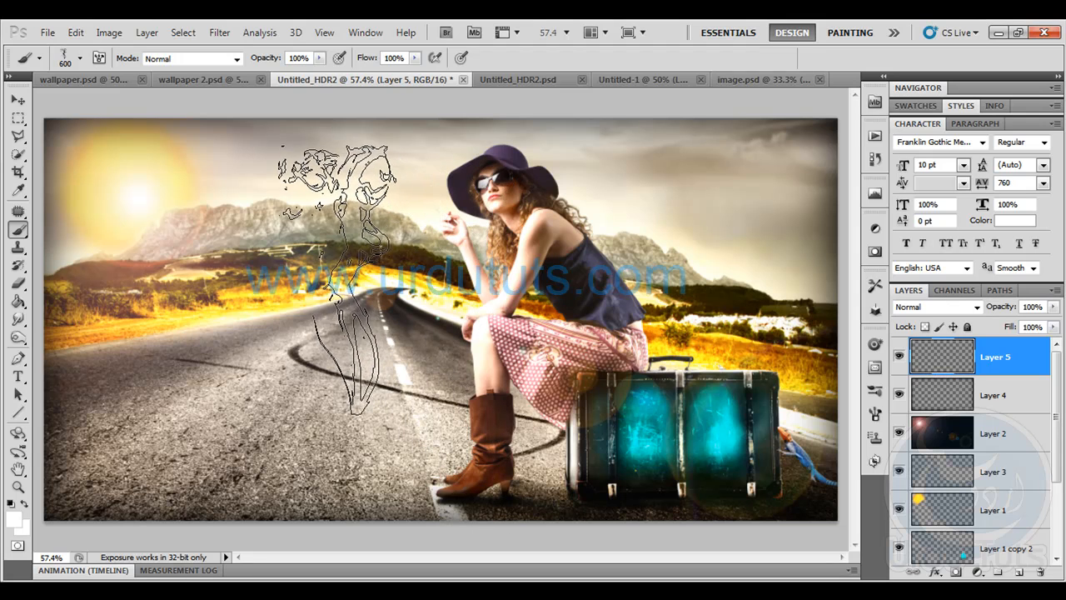
click(346, 275)
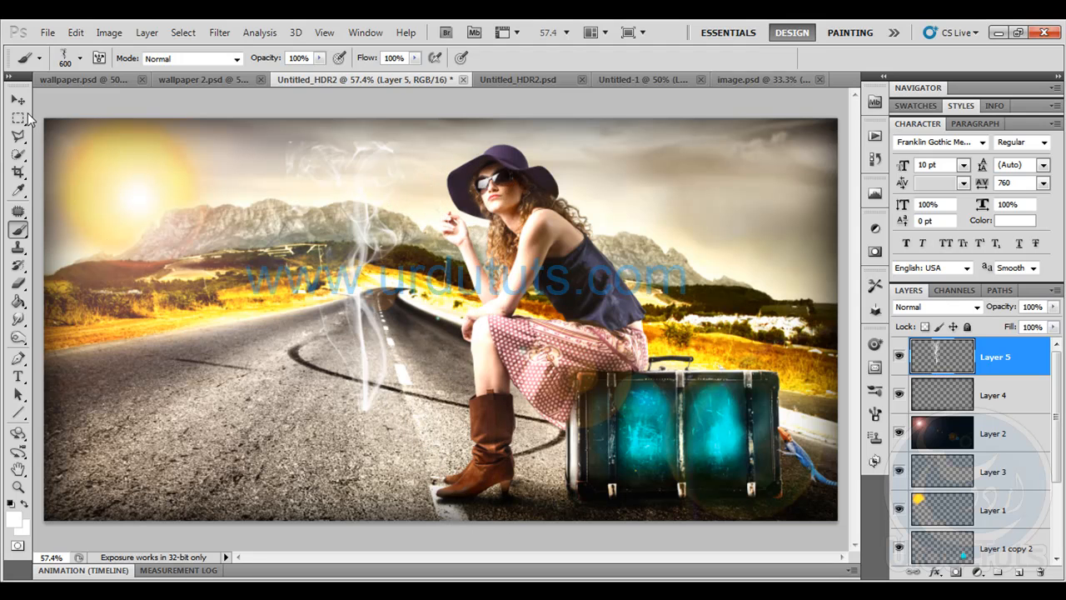
click(18, 99)
drag(345, 275, 332, 198)
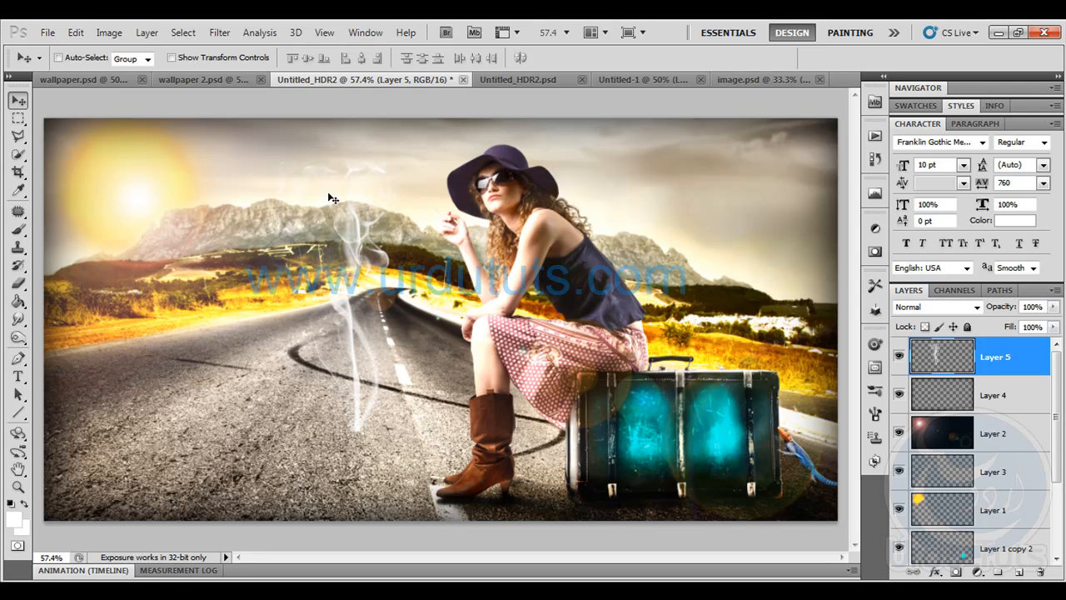
Erase the top wisps of the smoke with a soft round eraser enlarged to 300 px
click(17, 283)
click(80, 58)
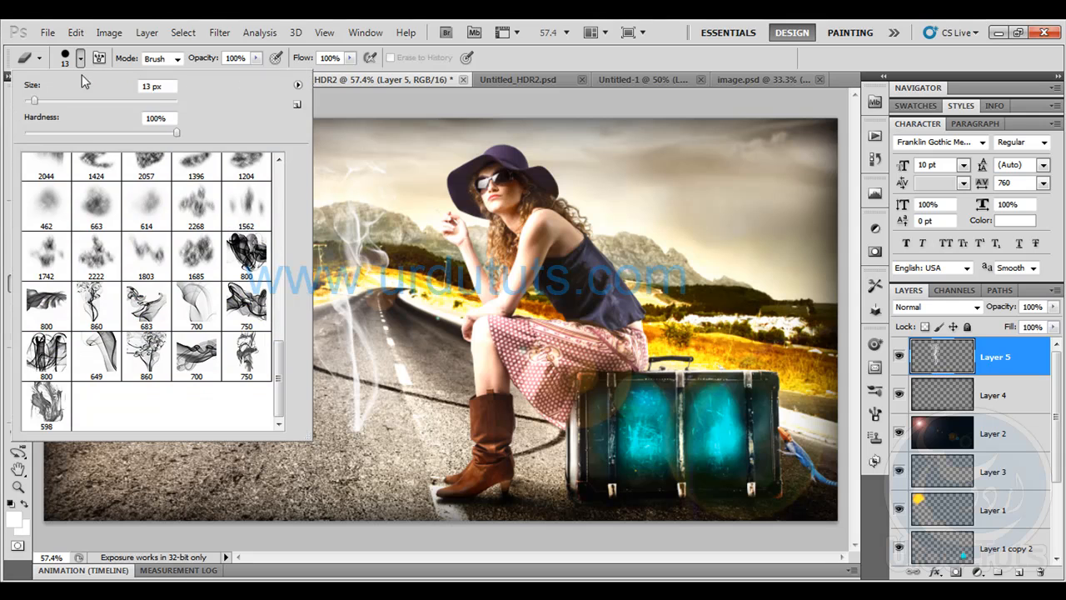
mouse_move(177, 132)
mouse_down()
mouse_move(26, 133)
mouse_move(62, 101)
mouse_move(83, 110)
mouse_up()
click(620, 57)
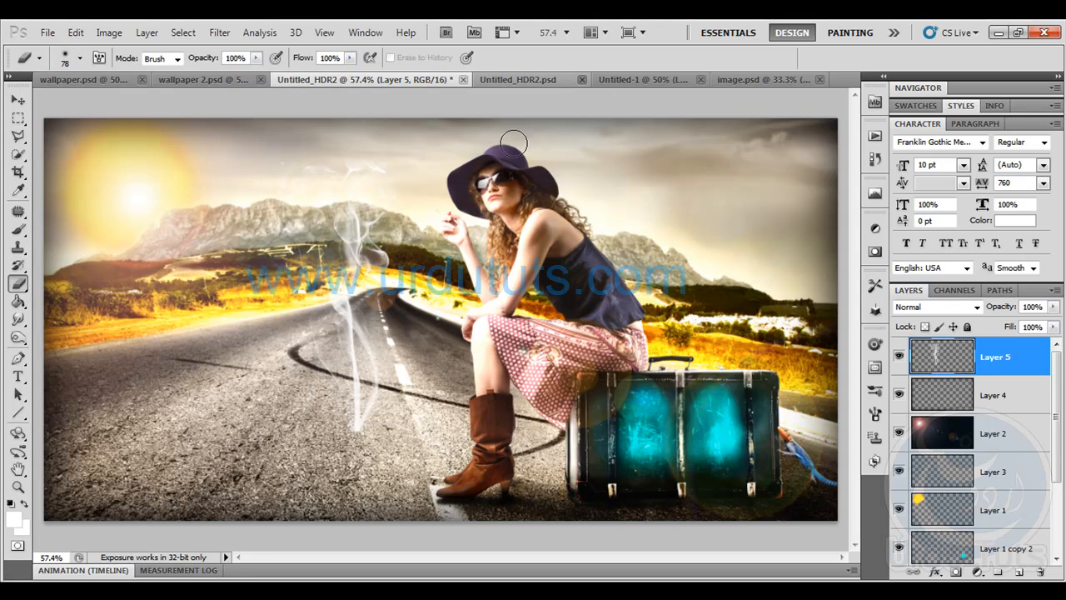
key(bracketright)
key(bracketright)
key(bracketright)
key(bracketright)
key(bracketright)
key(bracketright)
key(bracketright)
key(bracketright)
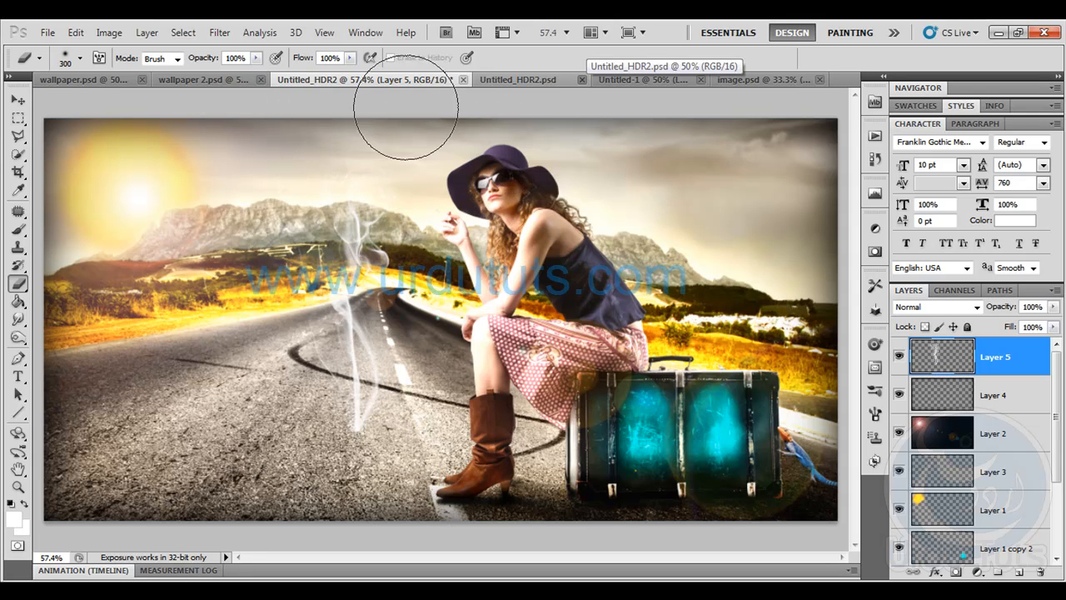
Scale the smoke down to 34.49% and move it up beside the woman's raised hand
click(18, 99)
mouse_move(367, 284)
mouse_down()
mouse_move(372, 358)
mouse_move(359, 283)
mouse_up()
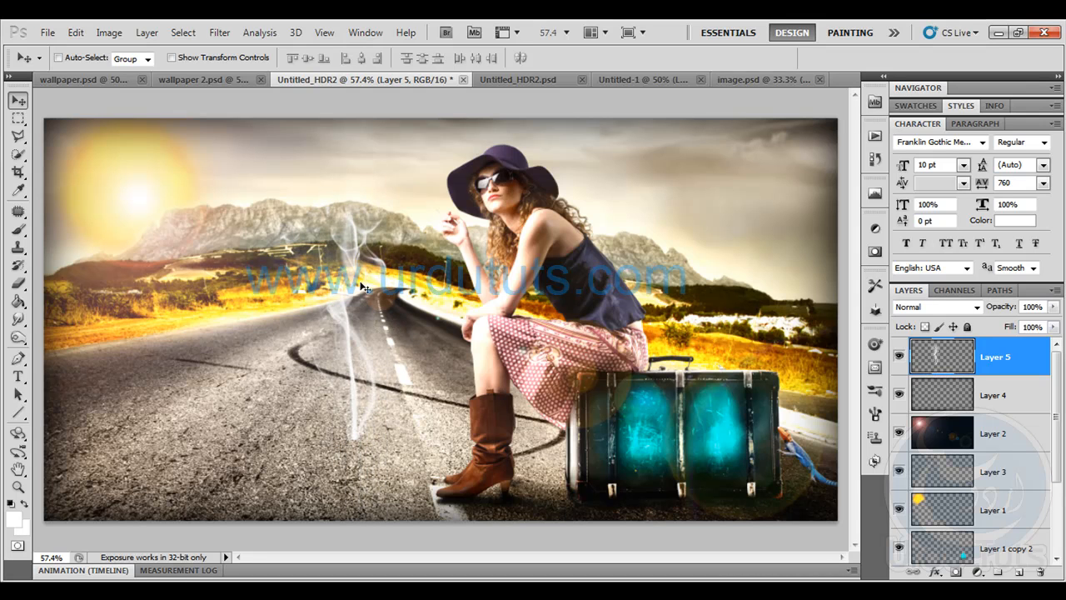
key(ctrl+t)
drag(275, 170, 407, 175)
key(ctrl+plus)
key(ctrl+plus)
key(ctrl+plus)
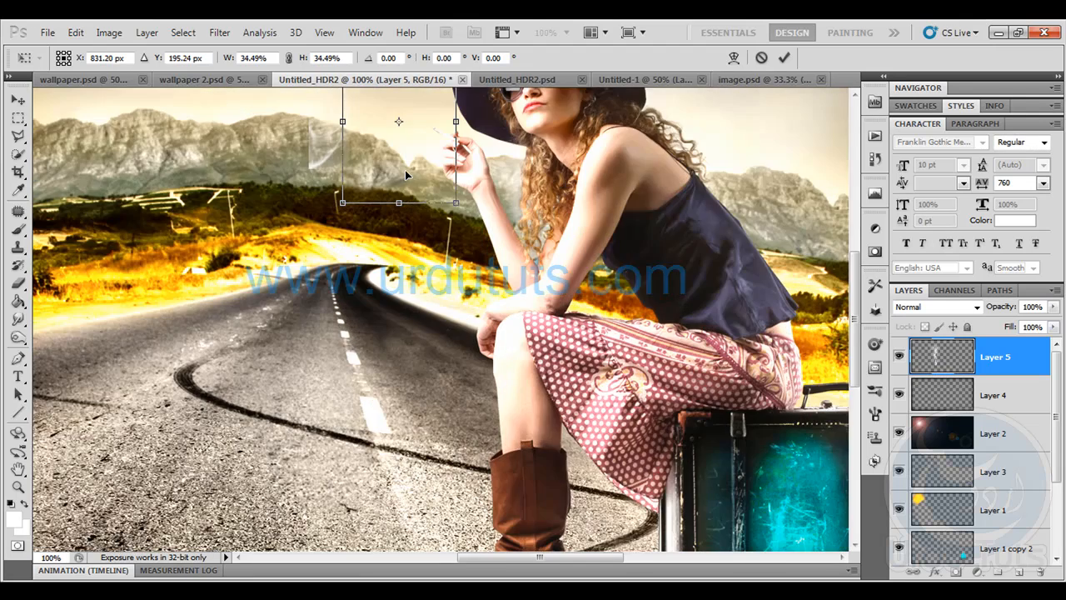
Scale the smoke down to 19.85%, place its base on the cigarette tip, and apply the transformation
drag(434, 165, 368, 479)
drag(358, 216, 346, 347)
drag(281, 247, 350, 166)
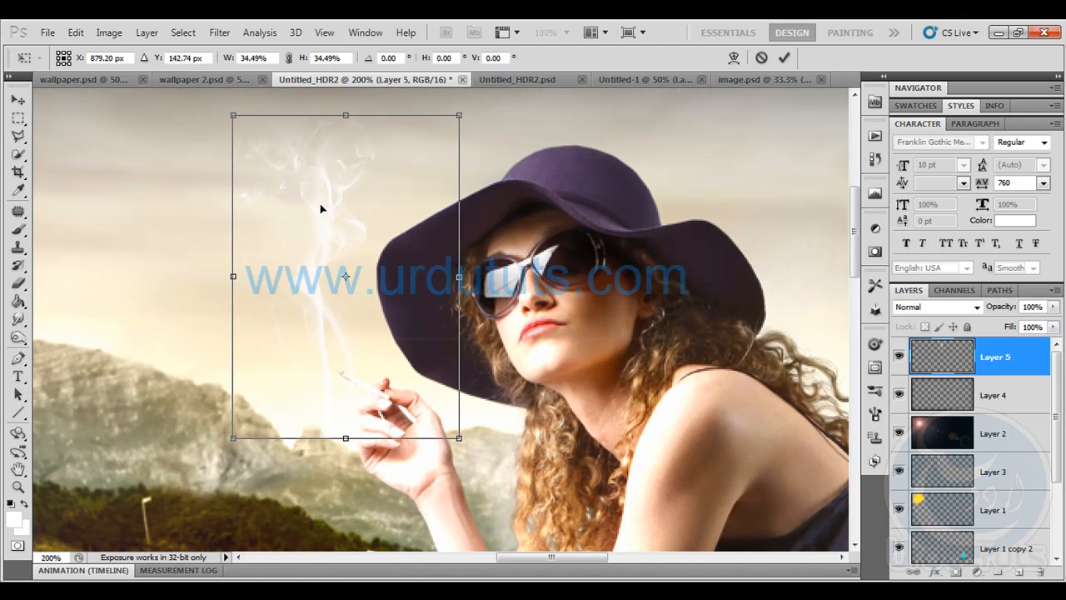
drag(233, 114, 327, 216)
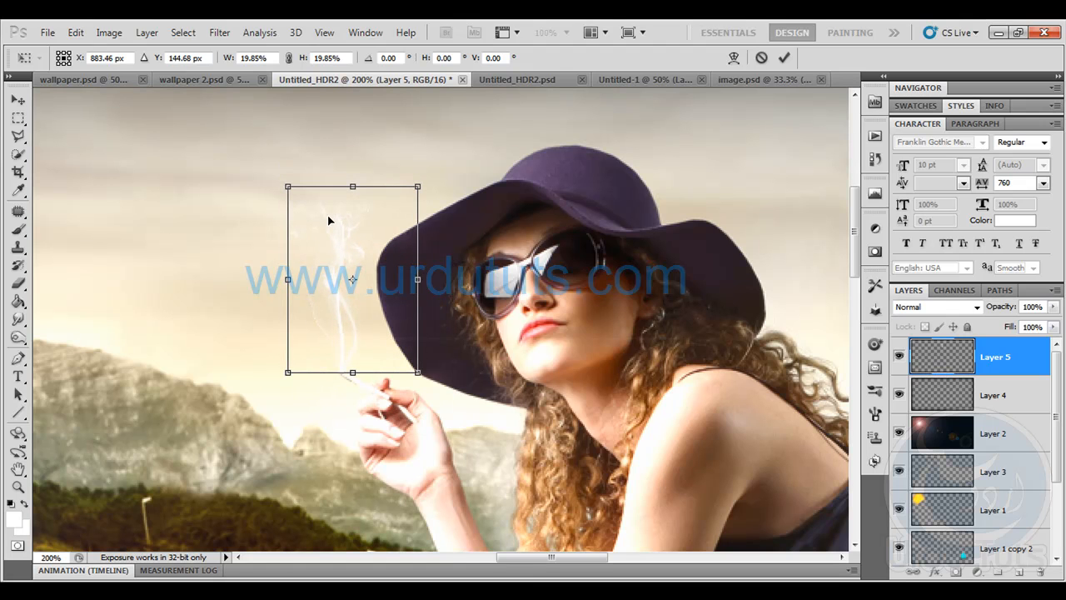
key(Return)
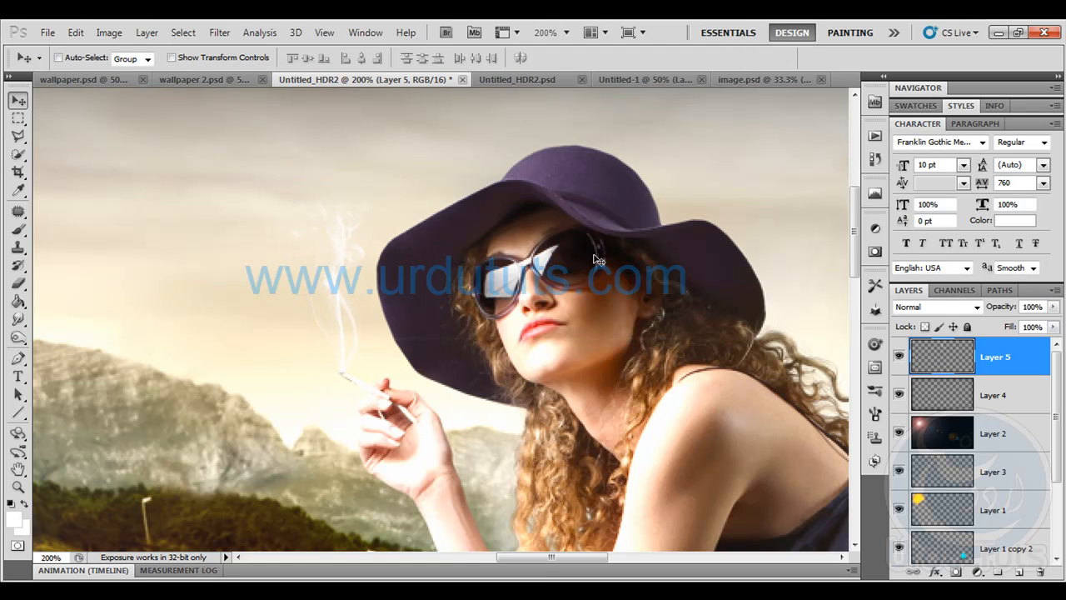
key(ctrl+0)
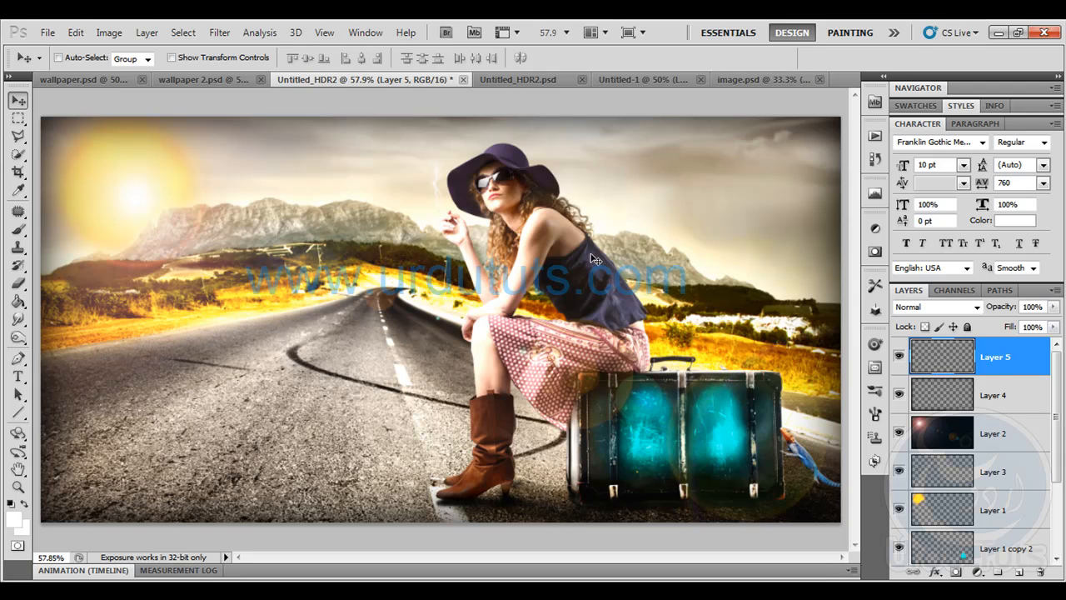
Compare the current composition with the finished reference version in Untitled_HDR2.psd
click(525, 80)
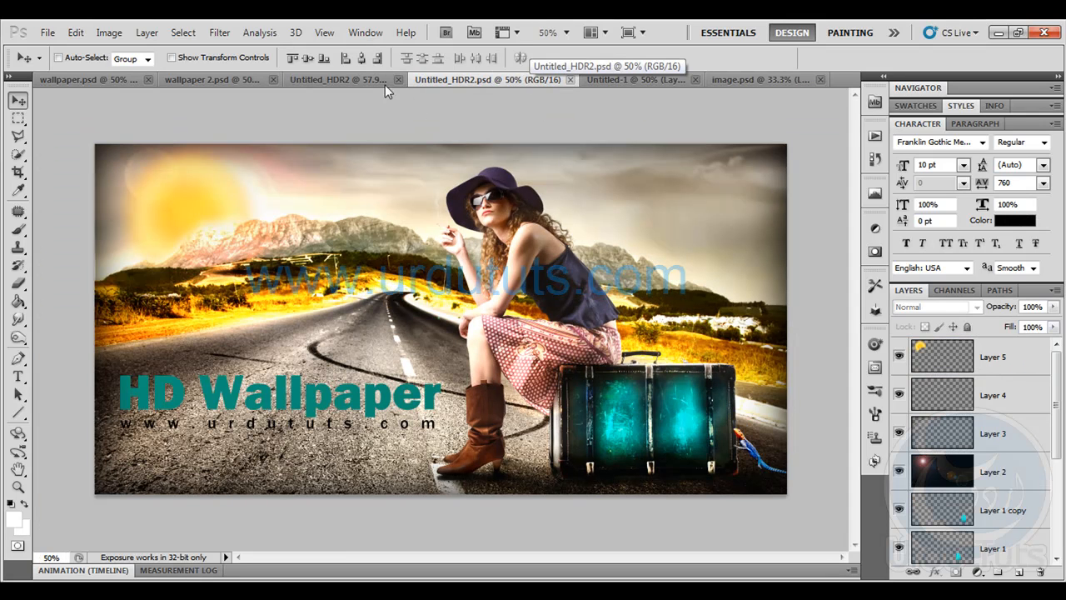
click(355, 79)
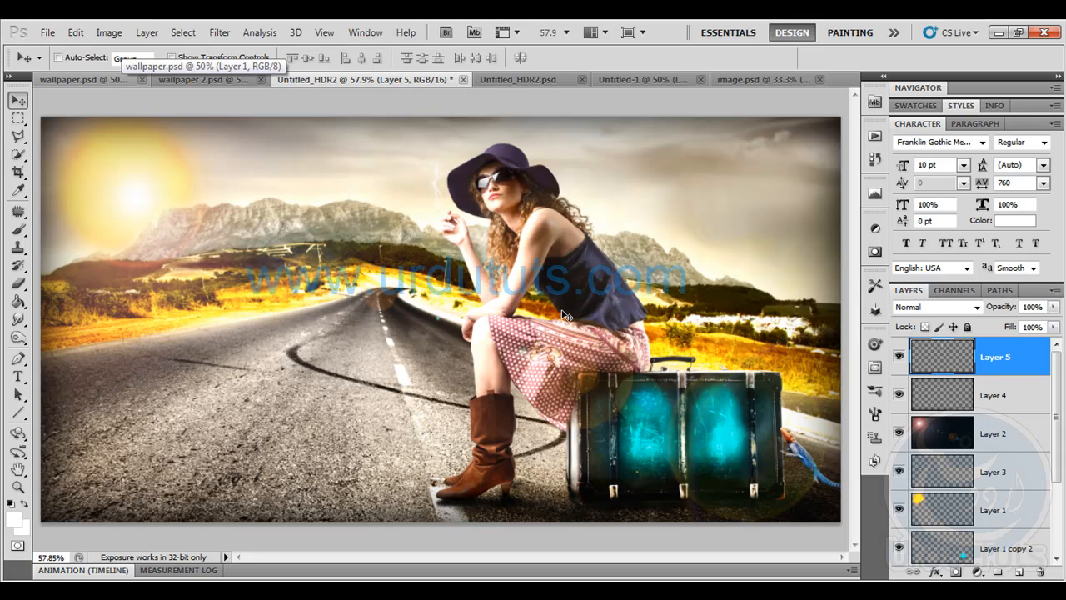
click(515, 78)
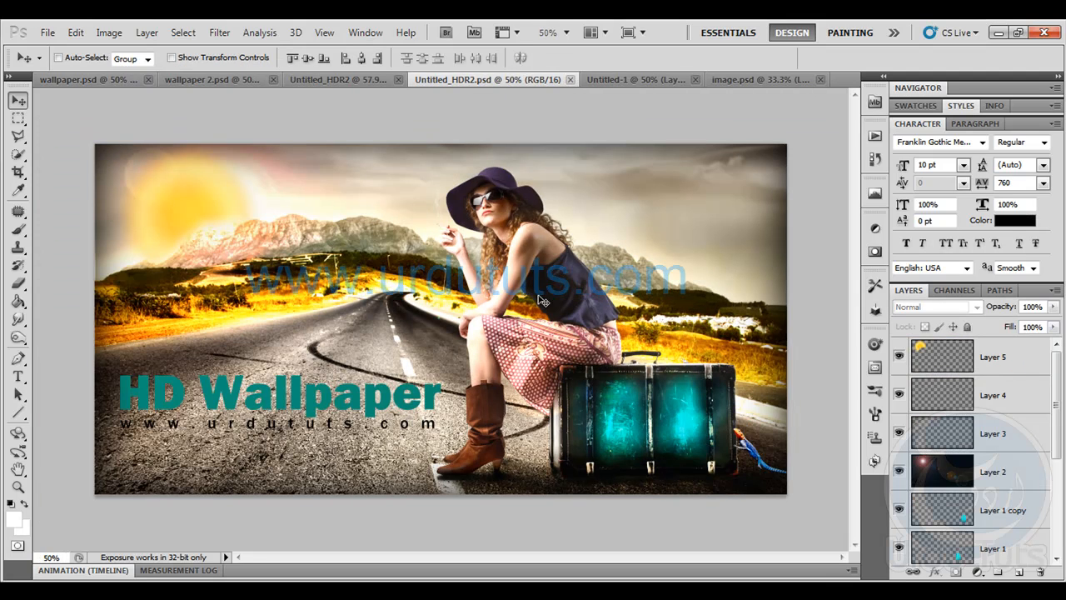
click(358, 81)
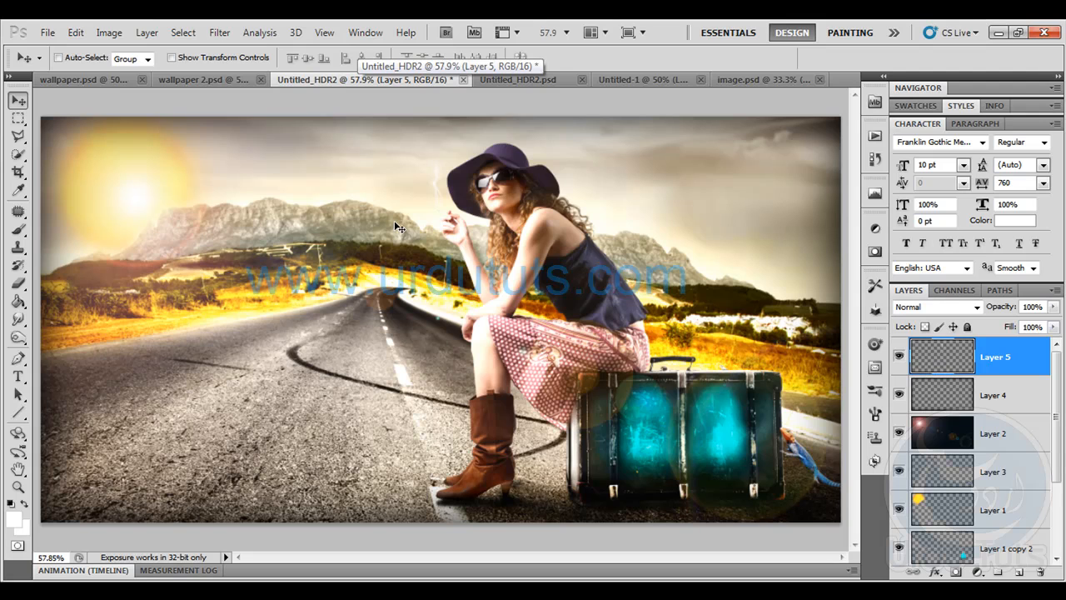
Add the text "HD Walpaper" on the road beside the woman and set its tracking to 0
key(t)
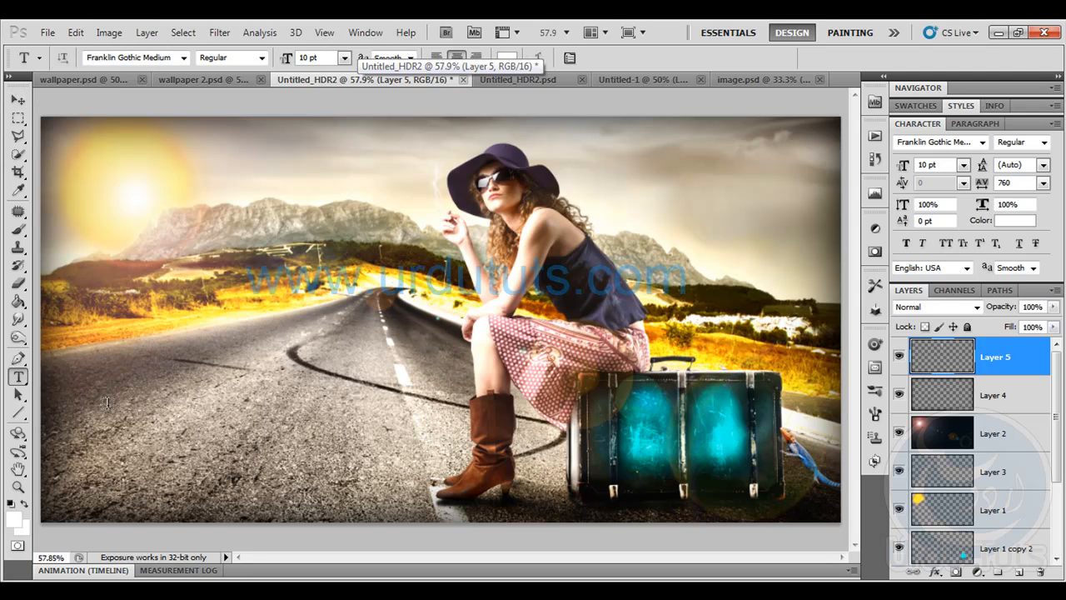
click(107, 402)
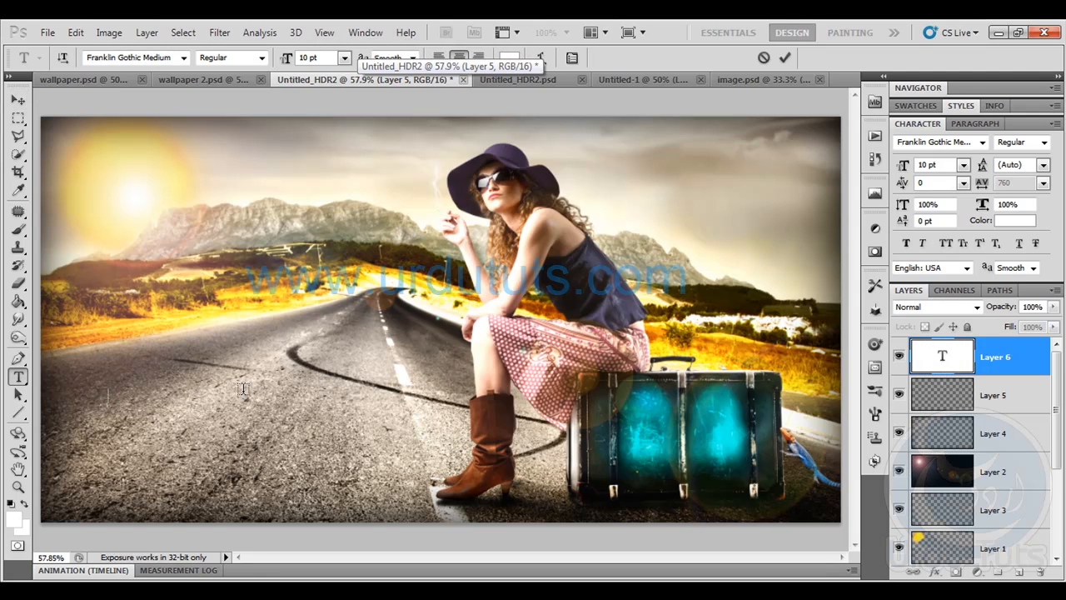
text(H DWalpaper)
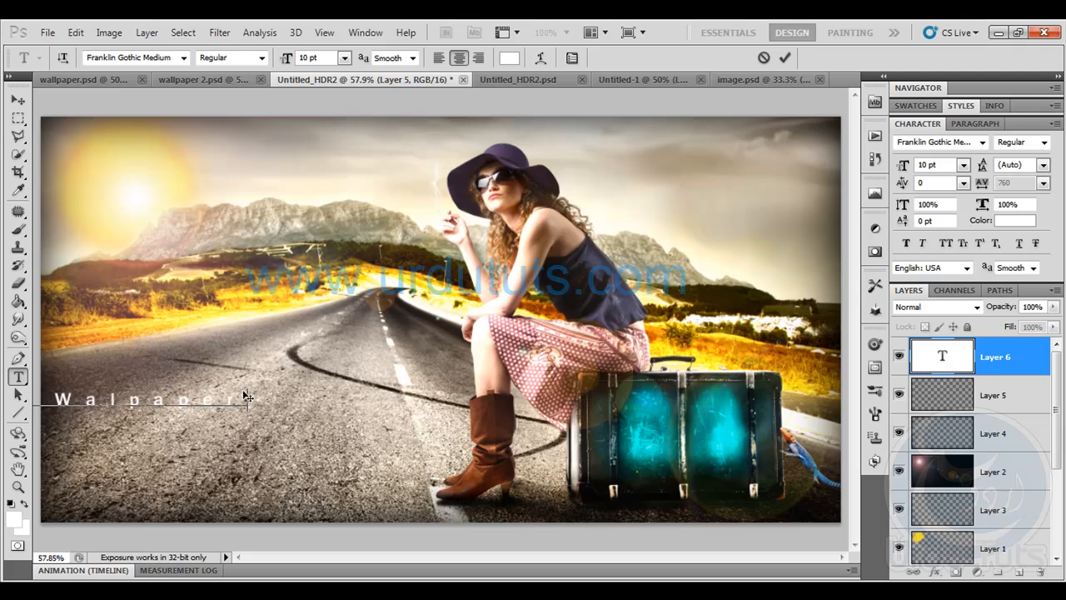
key(ctrl+a)
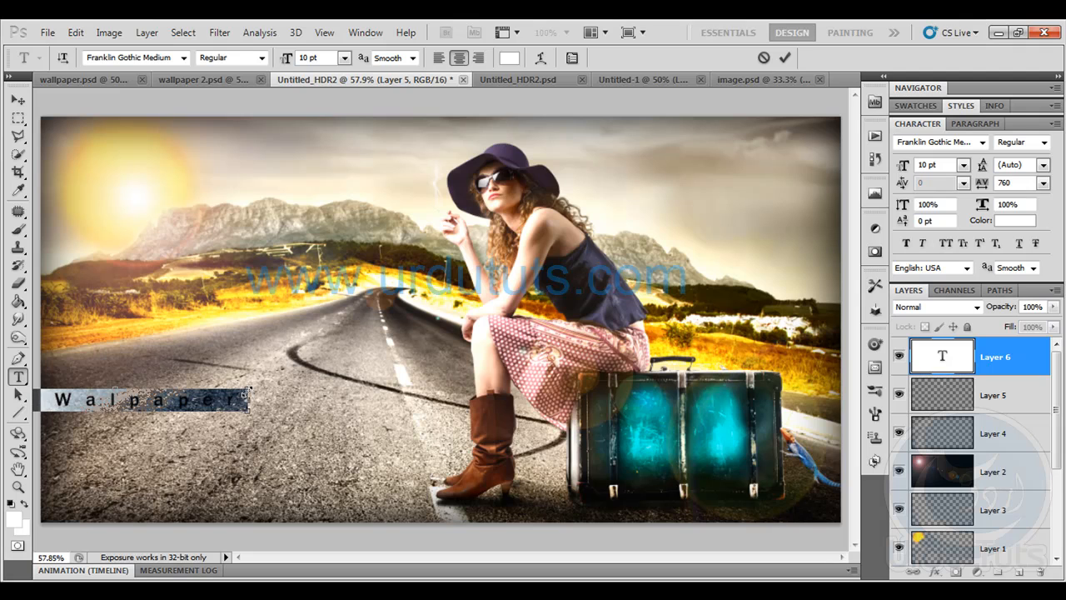
click(983, 187)
text(0)
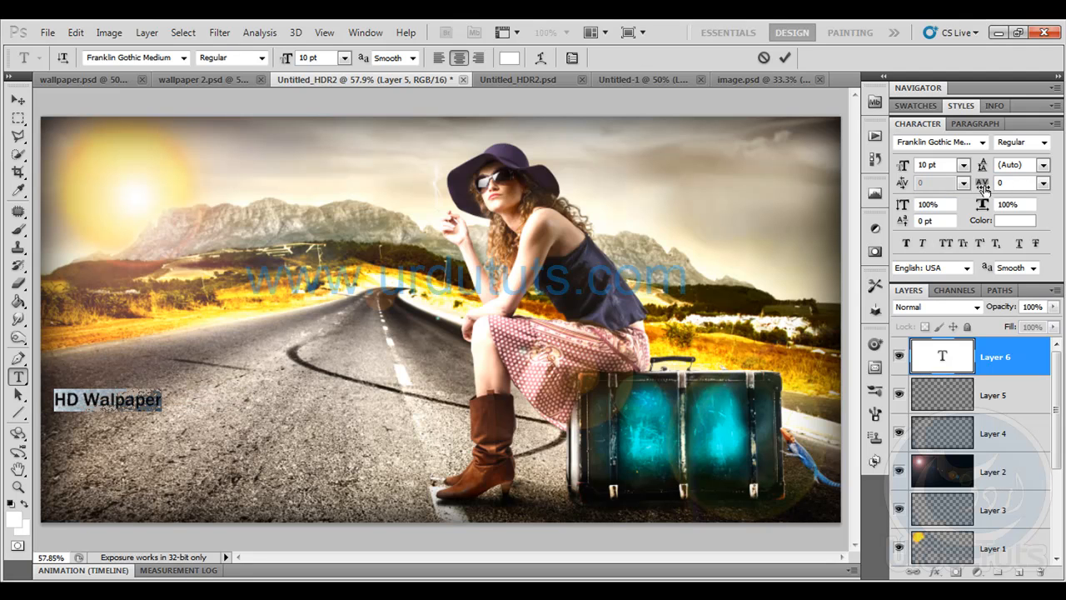
Set the title text's font to Fustian and its size to 32 pt
click(184, 57)
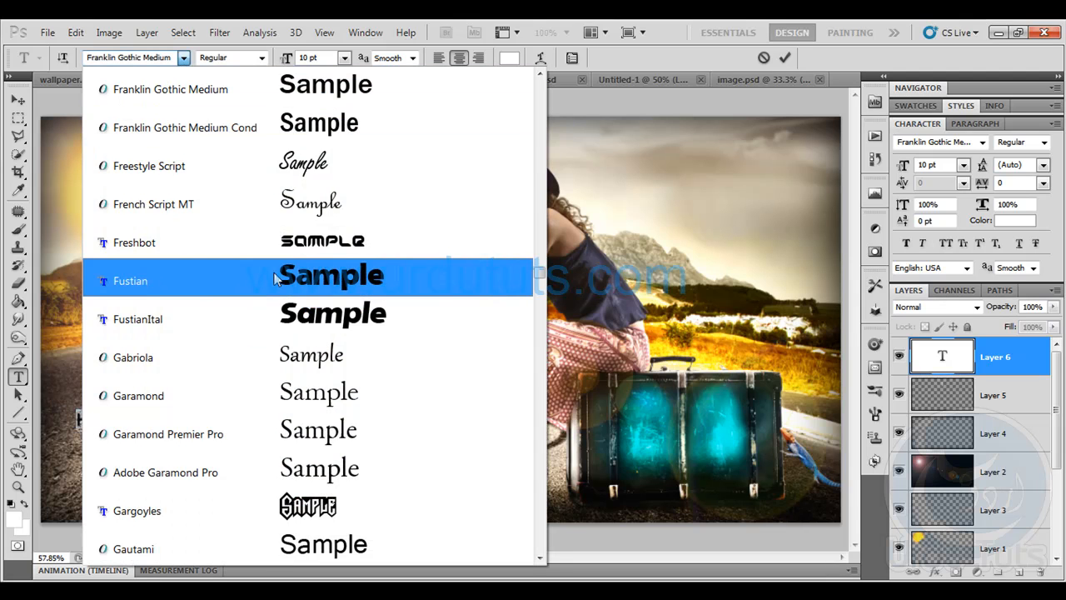
click(256, 291)
drag(287, 64, 309, 71)
drag(146, 230, 325, 223)
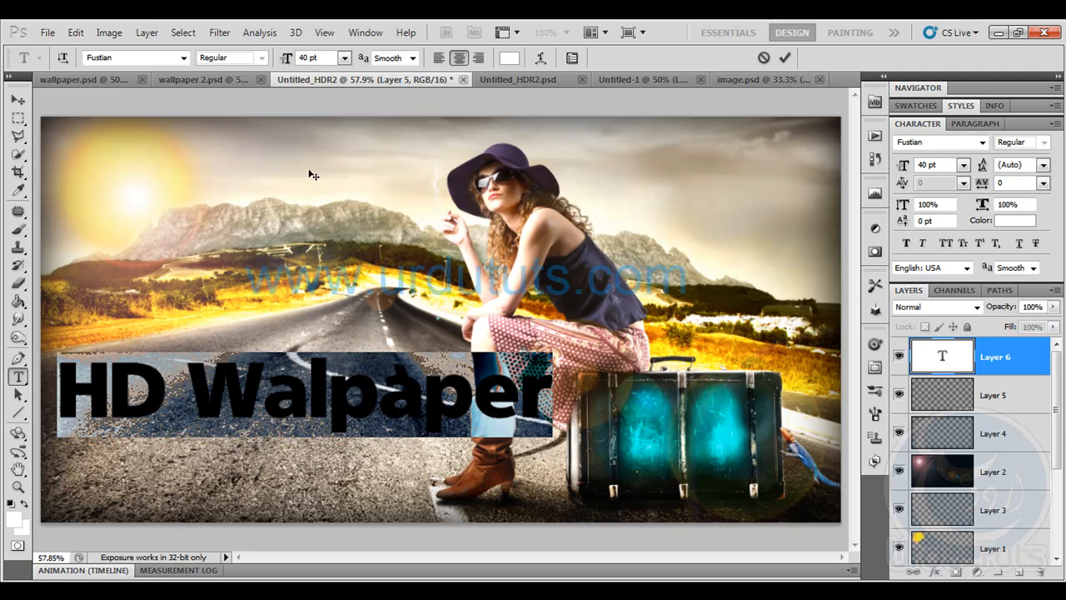
drag(283, 62, 266, 65)
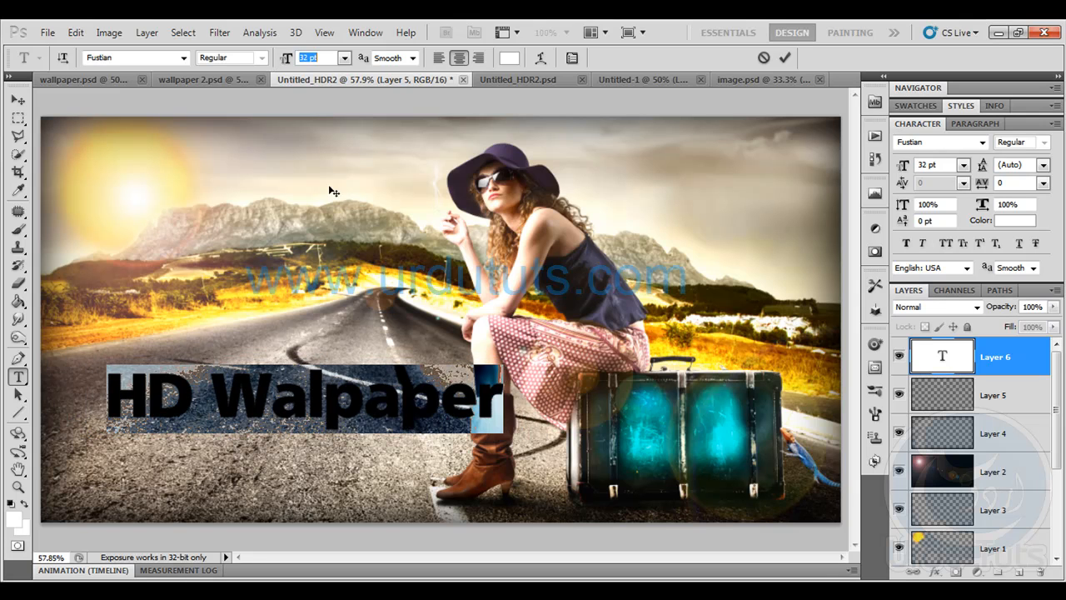
Recolour the title to the dark teal 02796c sampled from the suitcase and commit the text
click(509, 57)
click(634, 433)
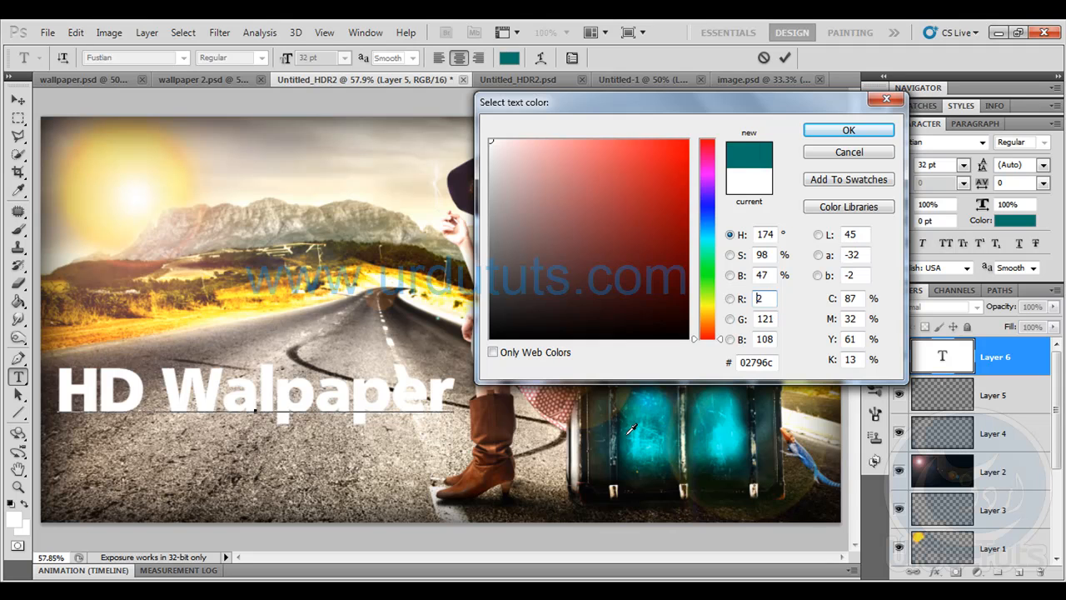
click(848, 130)
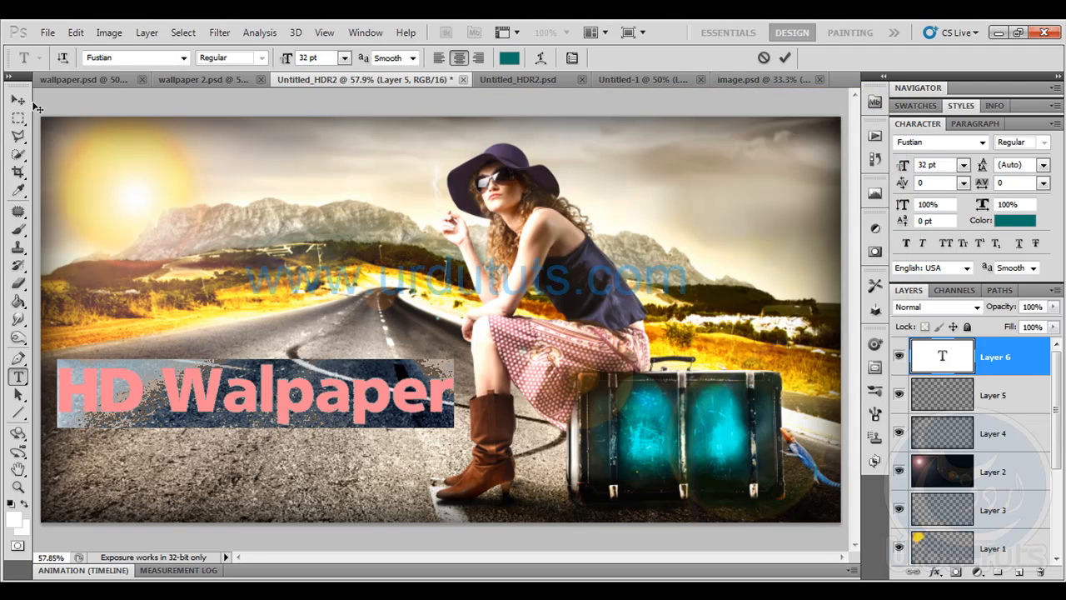
click(18, 99)
key(t)
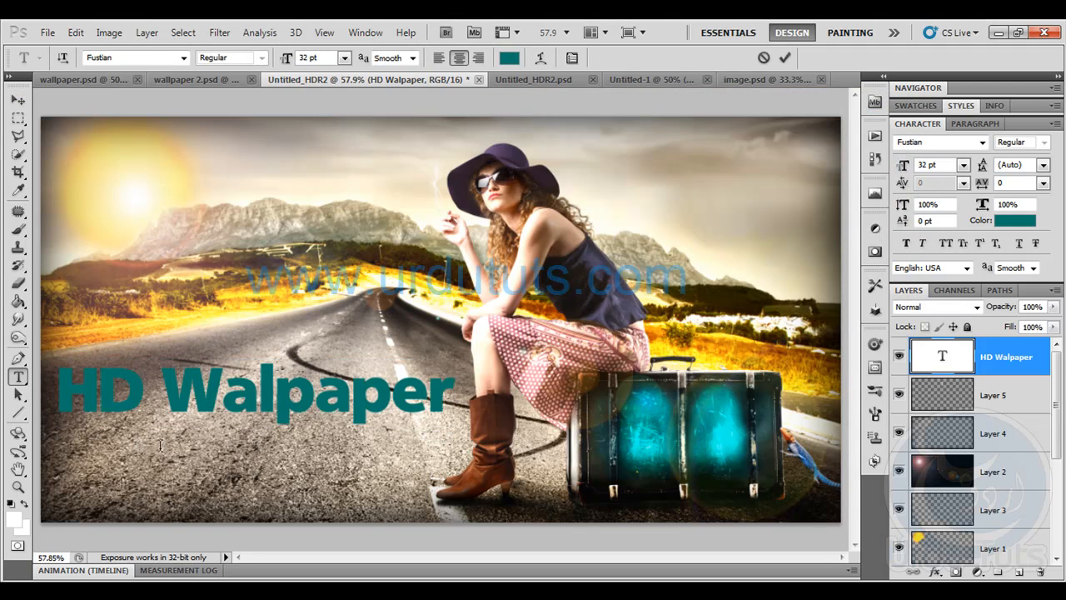
click(137, 442)
click(344, 58)
click(321, 165)
text(www)
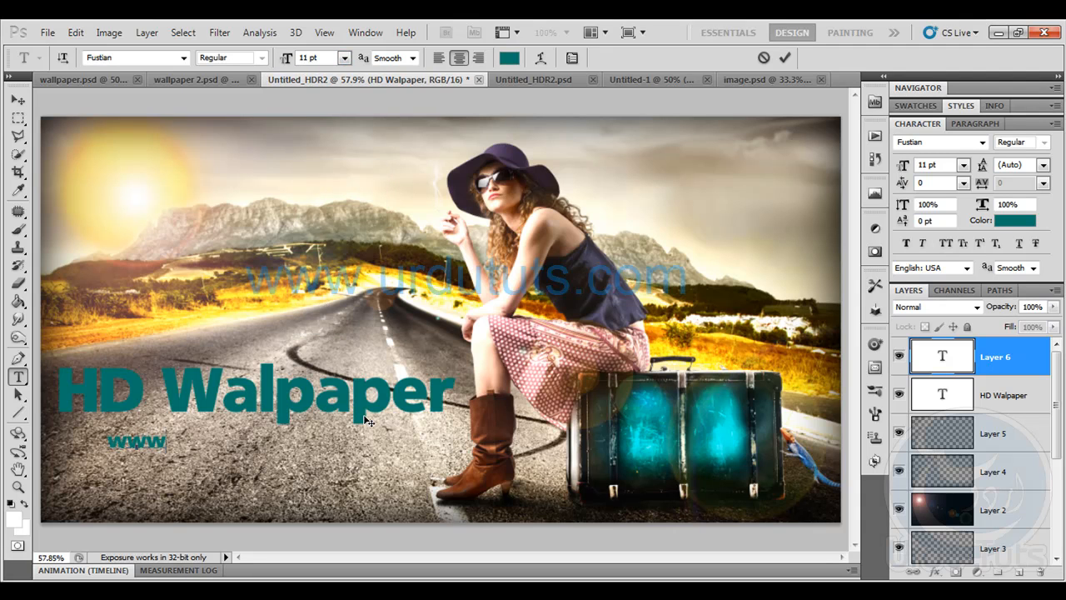
text(.urd)
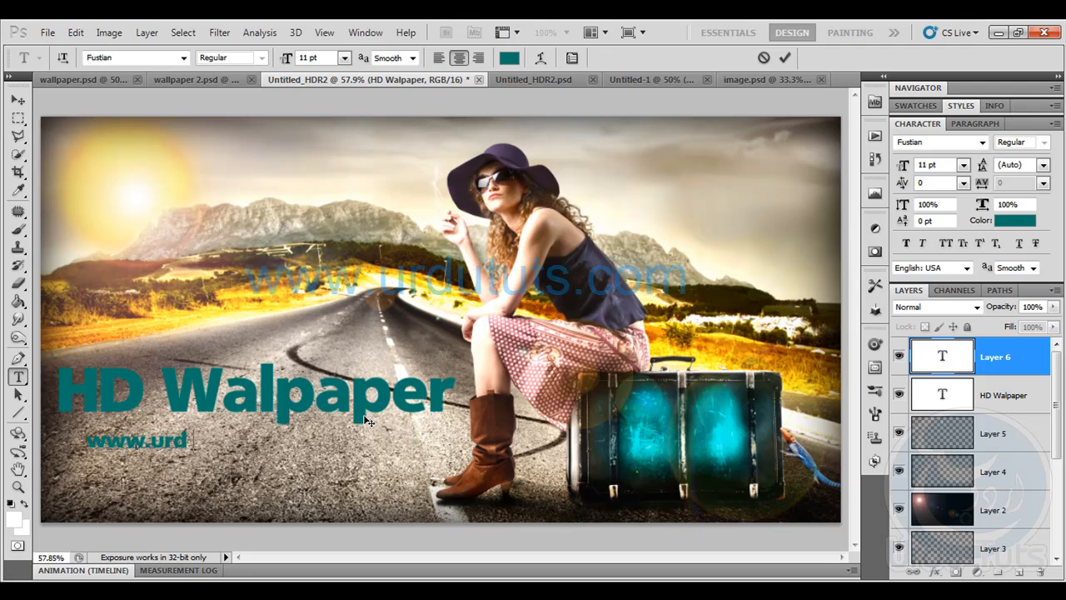
text(ututs.com)
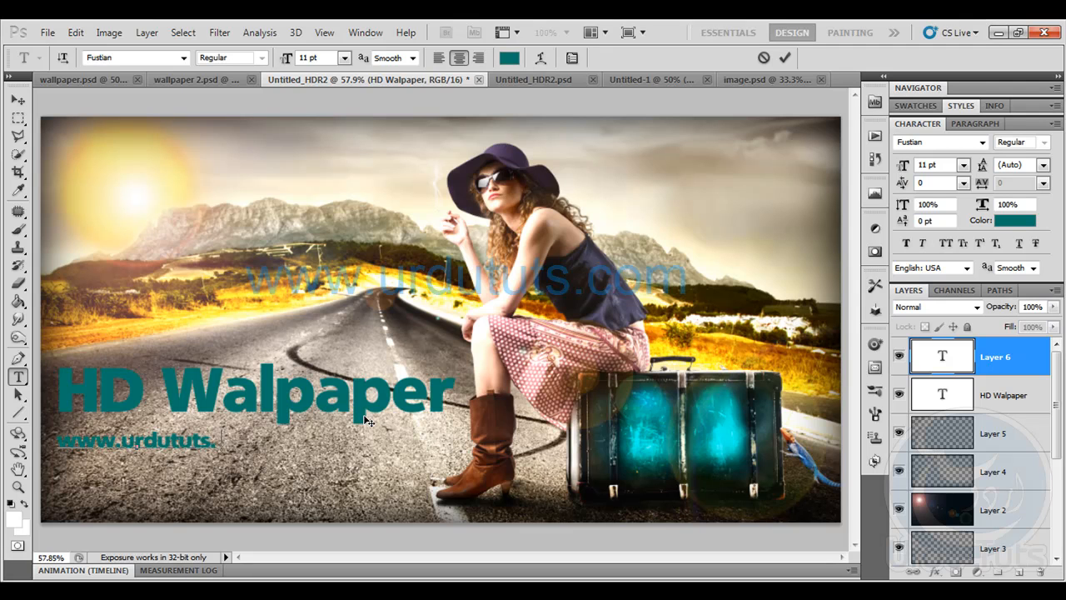
Change the web address text to black and set its size to 8 pt
key(ctrl+a)
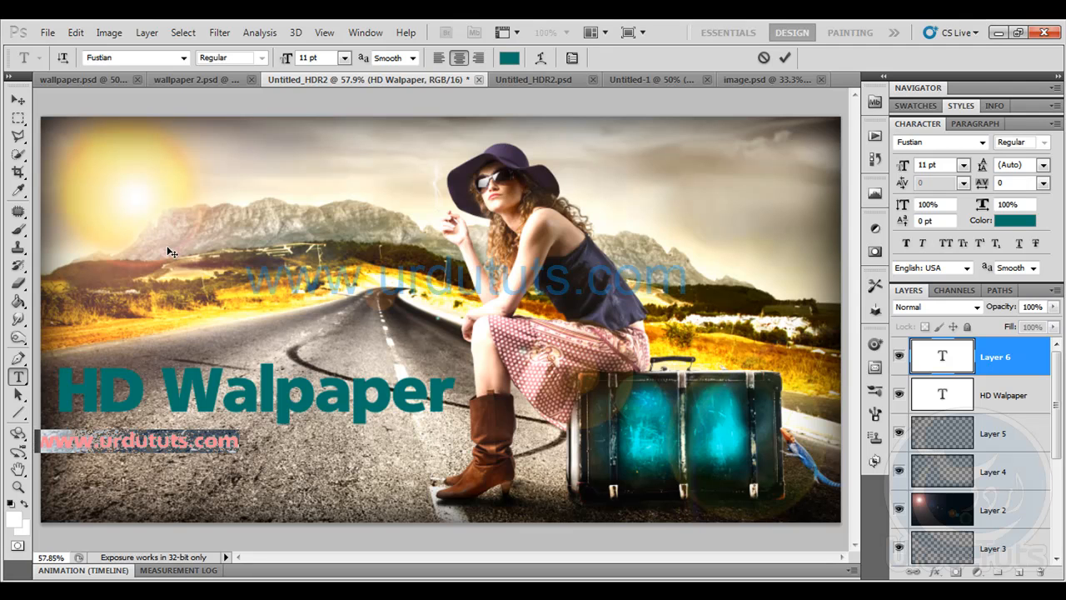
click(509, 60)
click(688, 337)
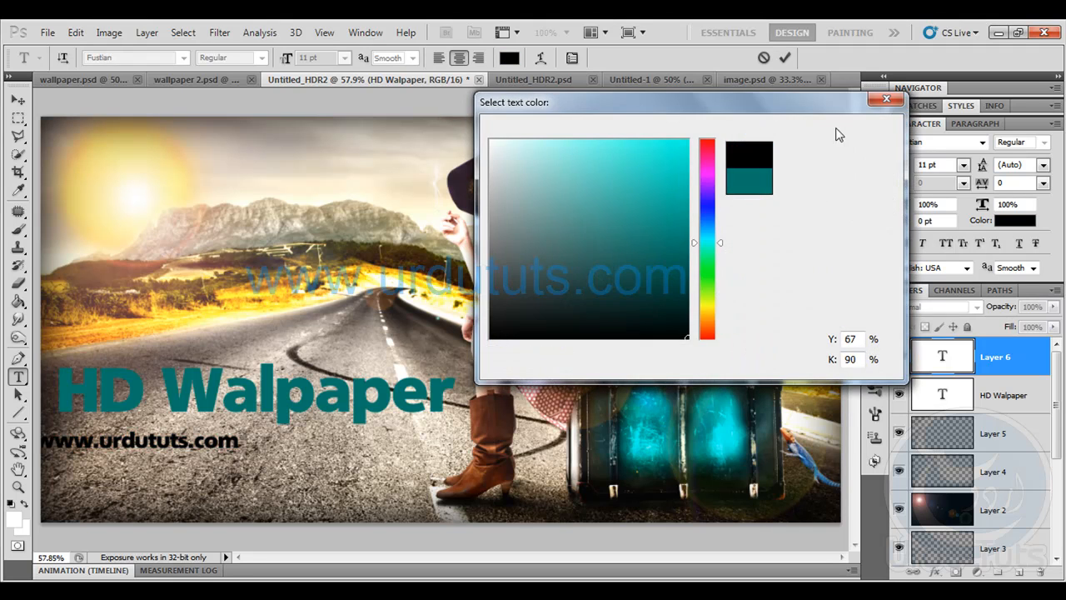
click(840, 132)
click(286, 66)
key(Down)
key(Down)
key(Down)
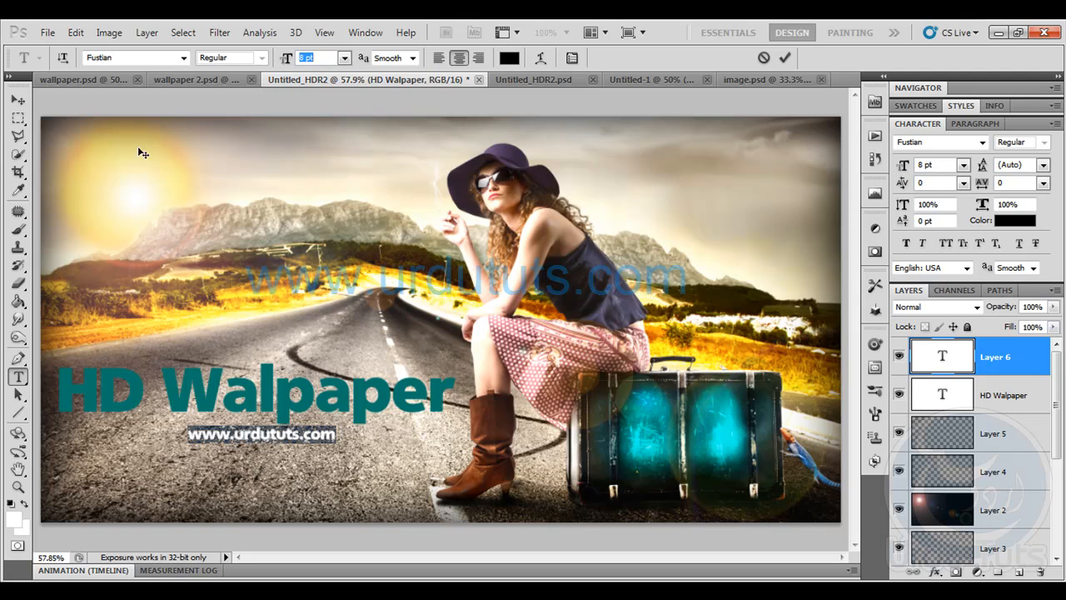
Set the web address's tracking to 520 and position it directly beneath the title, aligned with its right end
drag(984, 185, 1005, 185)
click(17, 99)
drag(292, 433, 344, 429)
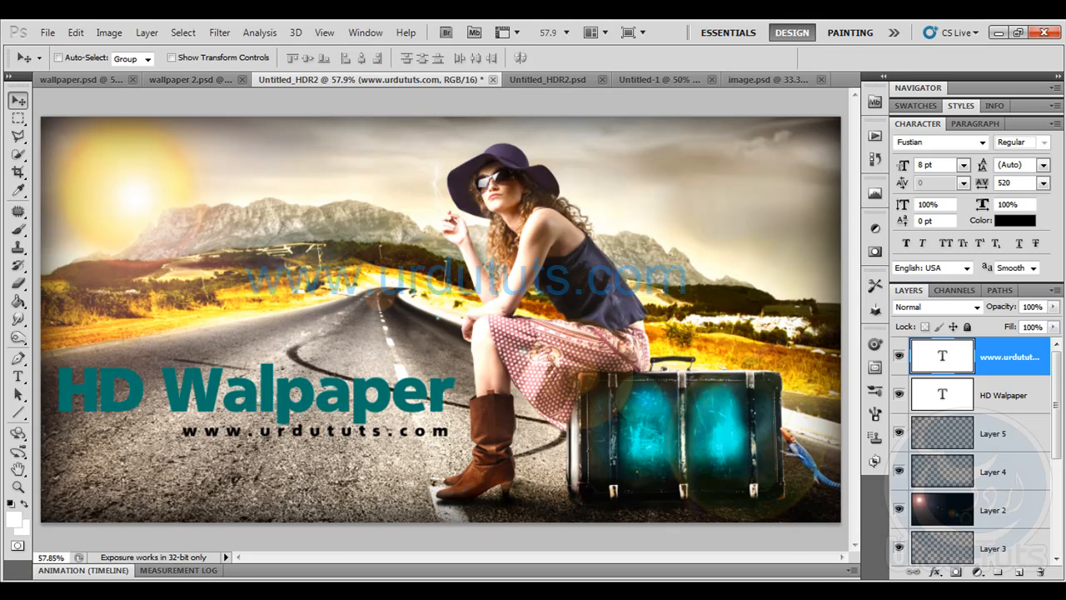
Switch to the browser, view the posted HD Wallpaper photo, and close it to return to the UrduTuts Facebook page
click(323, 592)
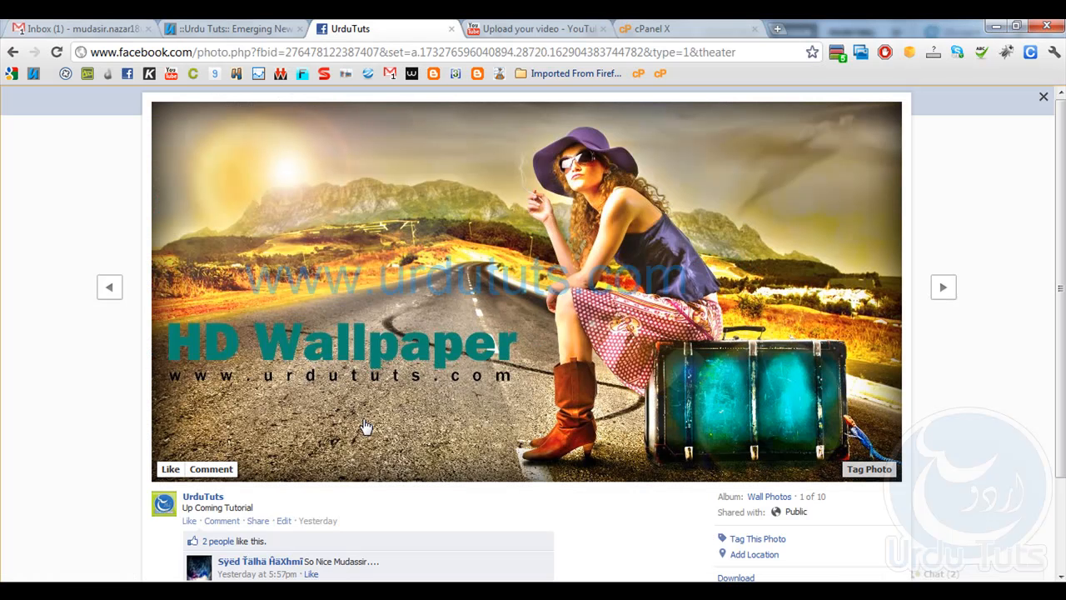
click(1044, 97)
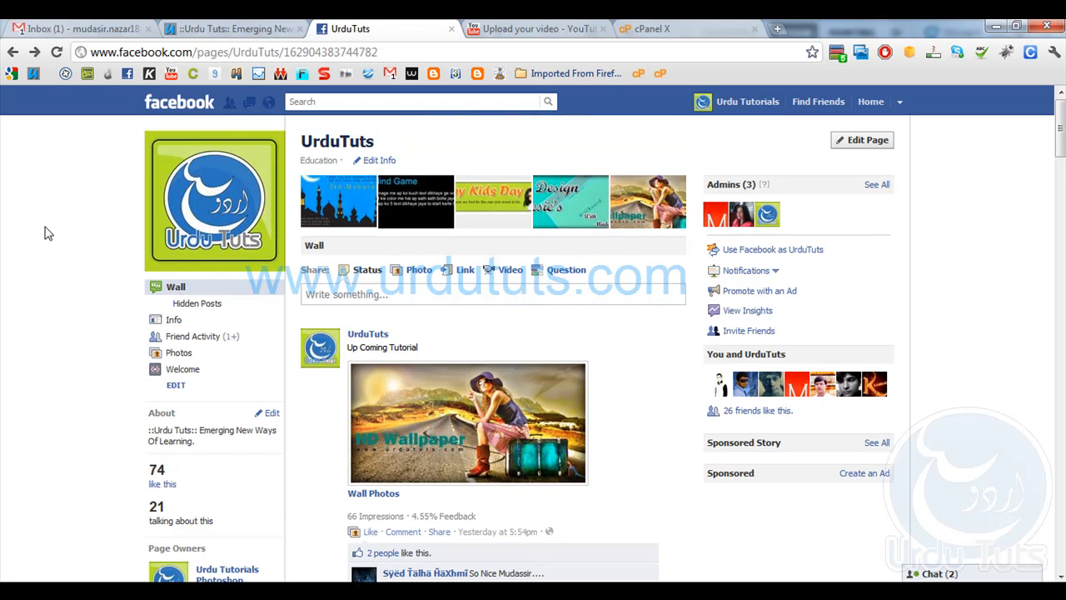
mouse_move(239, 206)
click(905, 589)
right_click(902, 517)
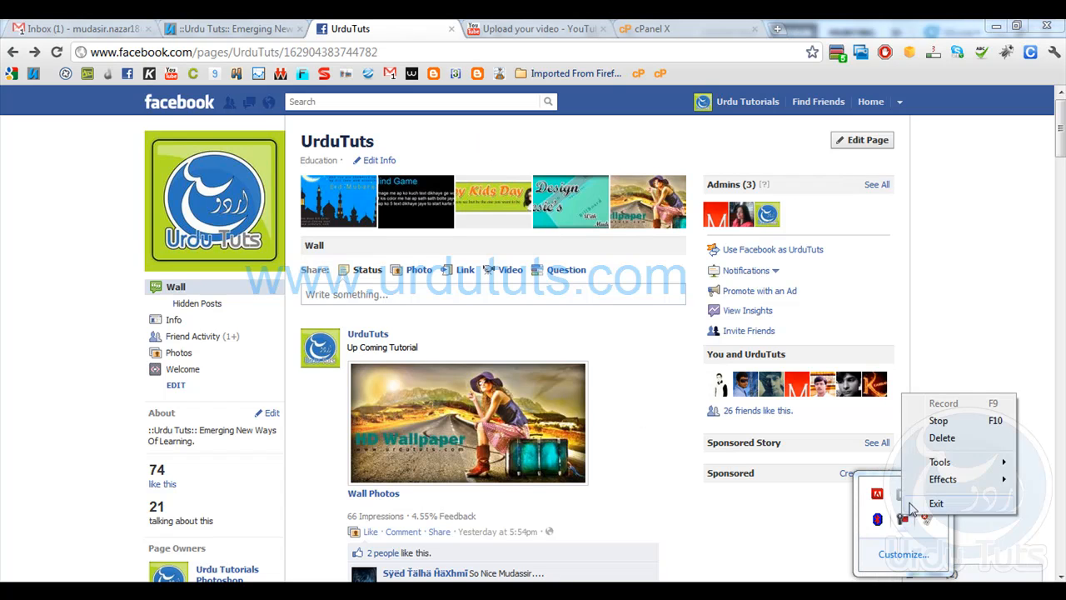